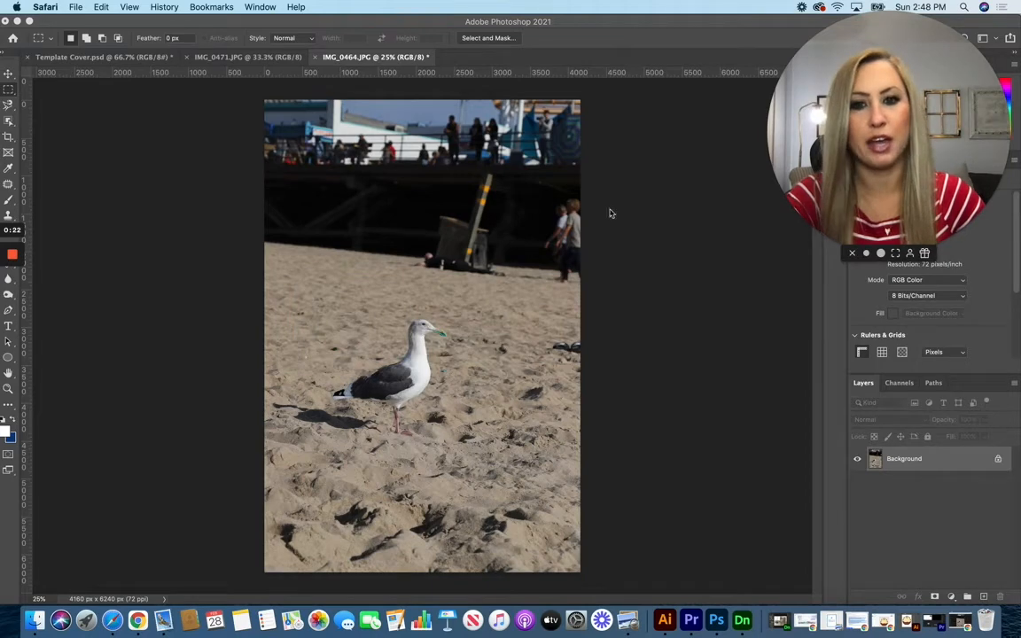
Unlock the Background layer of the seagull photo
left_click(999, 462)
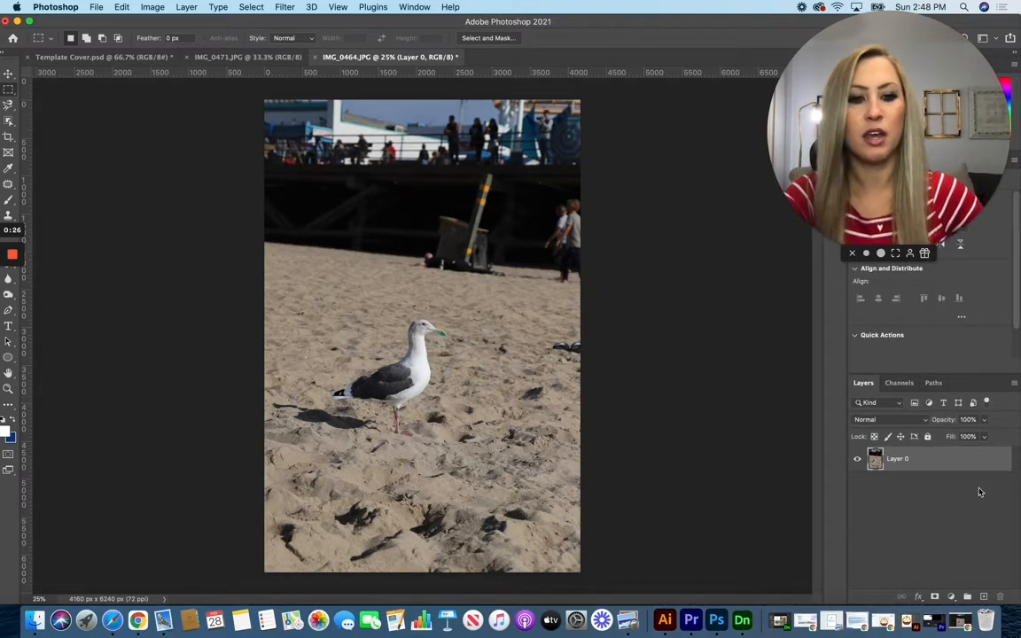
left_click(6, 111)
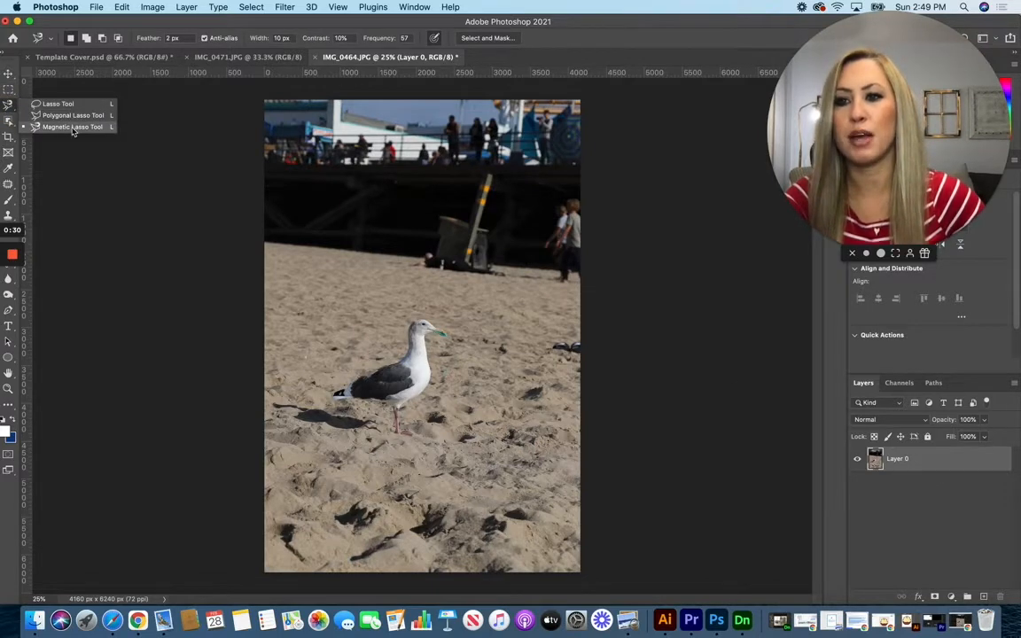
left_click(71, 127)
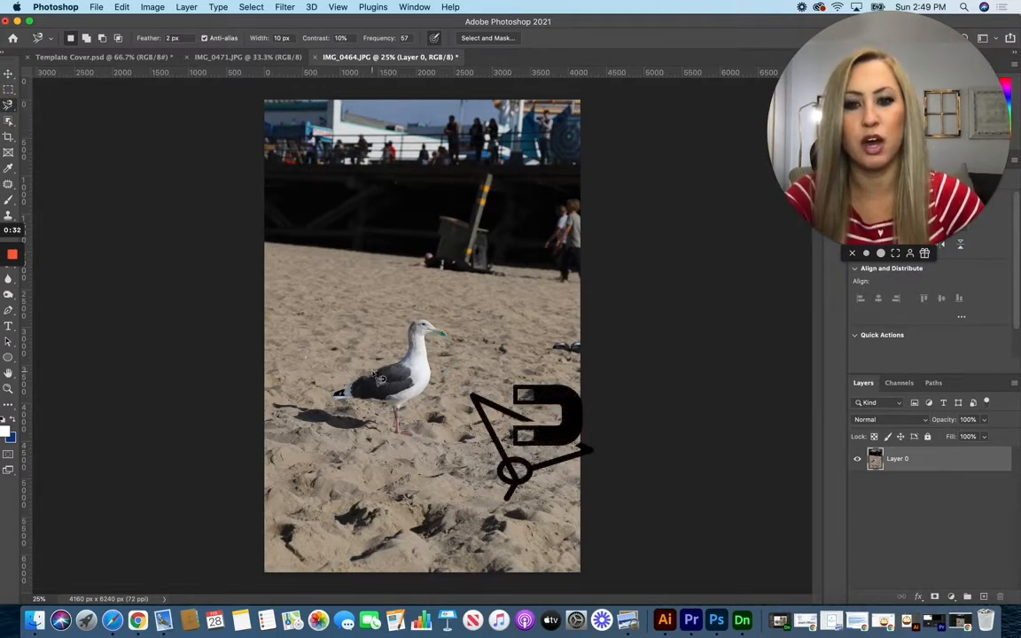
left_click(382, 373)
left_click(410, 330)
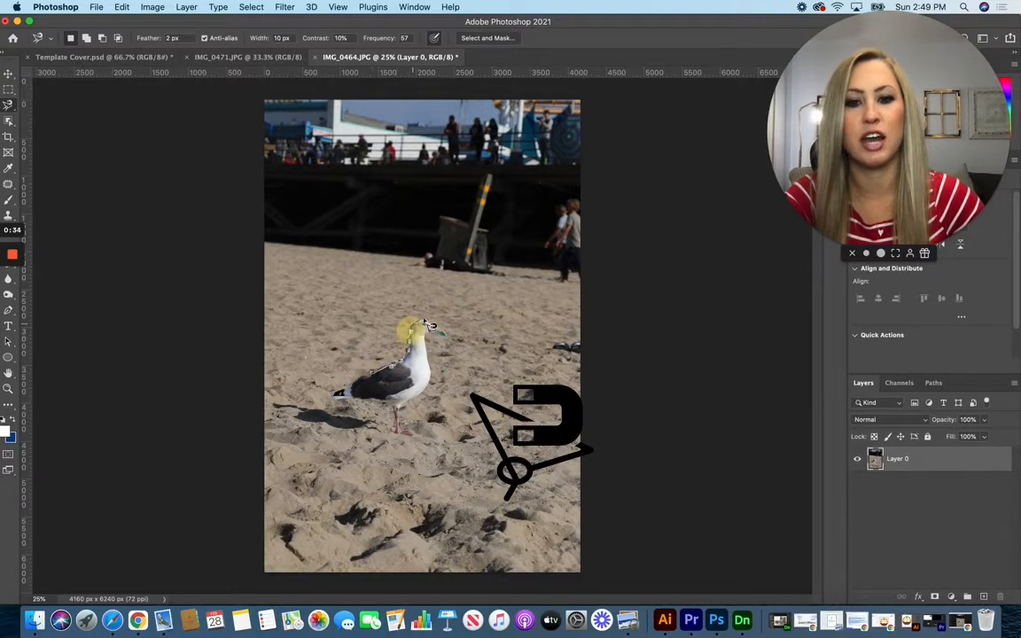
left_click(376, 376)
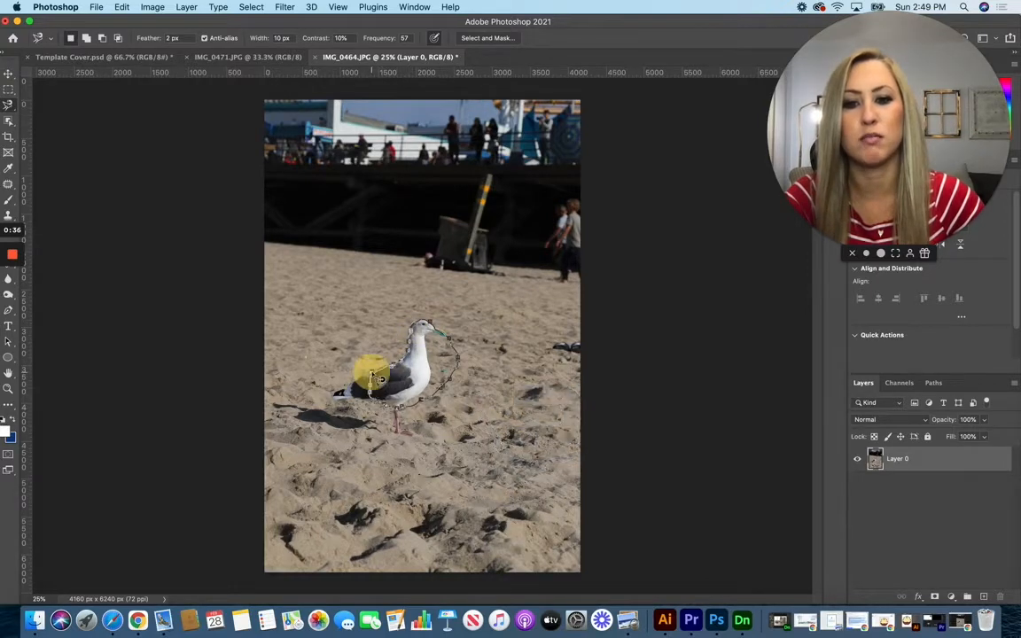
key("Escape")
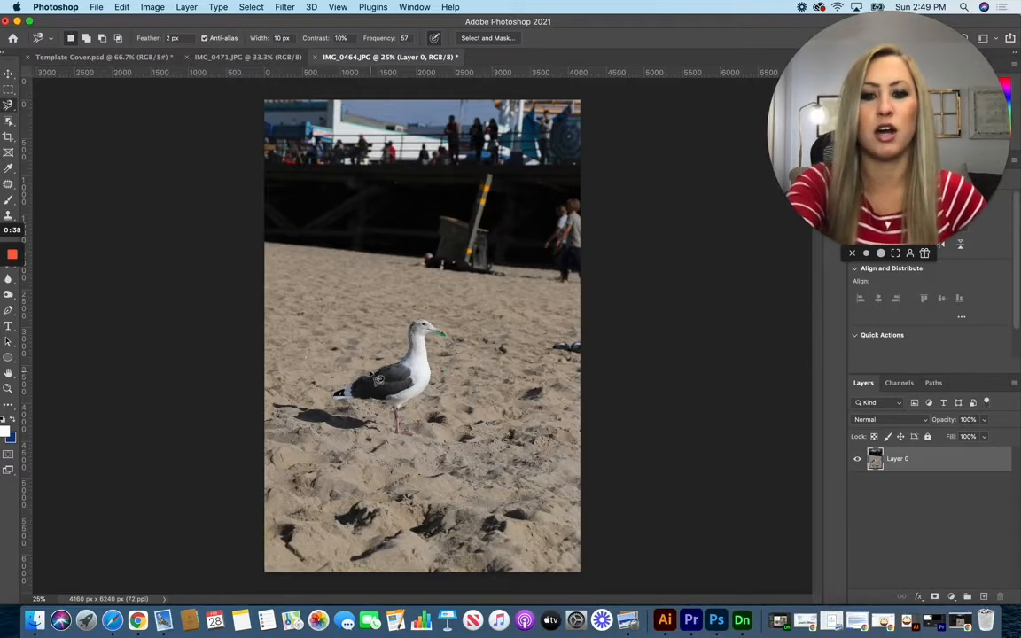
Select the seagull with the Object Selection tool using a rectangle around the whole bird
left_click(9, 122)
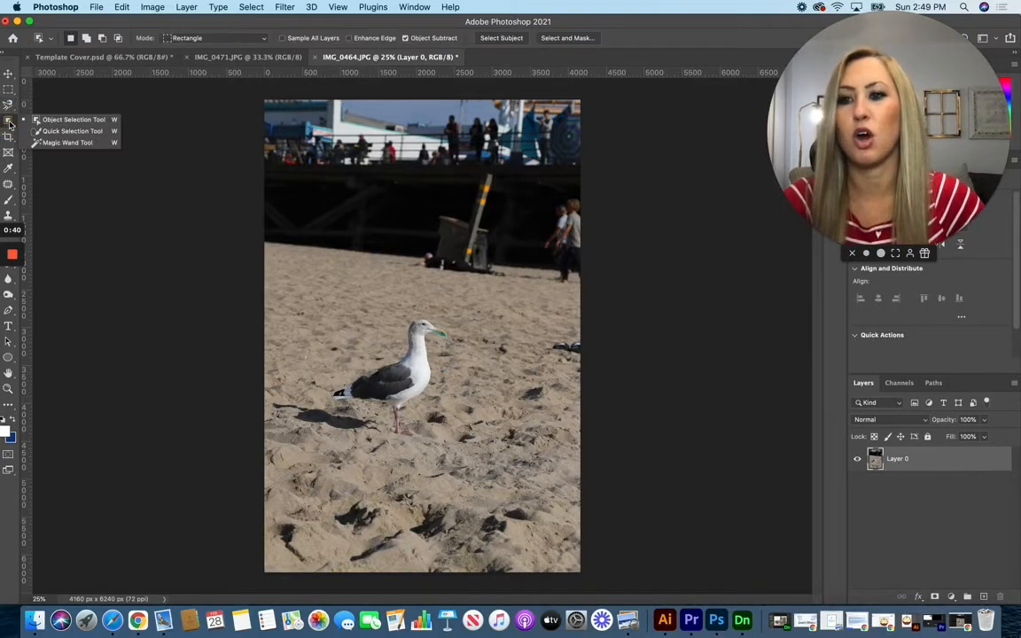
left_click(70, 120)
mouse_move(310, 303)
left_mouse_down()
mouse_move(456, 392)
mouse_move(474, 443)
left_mouse_up()
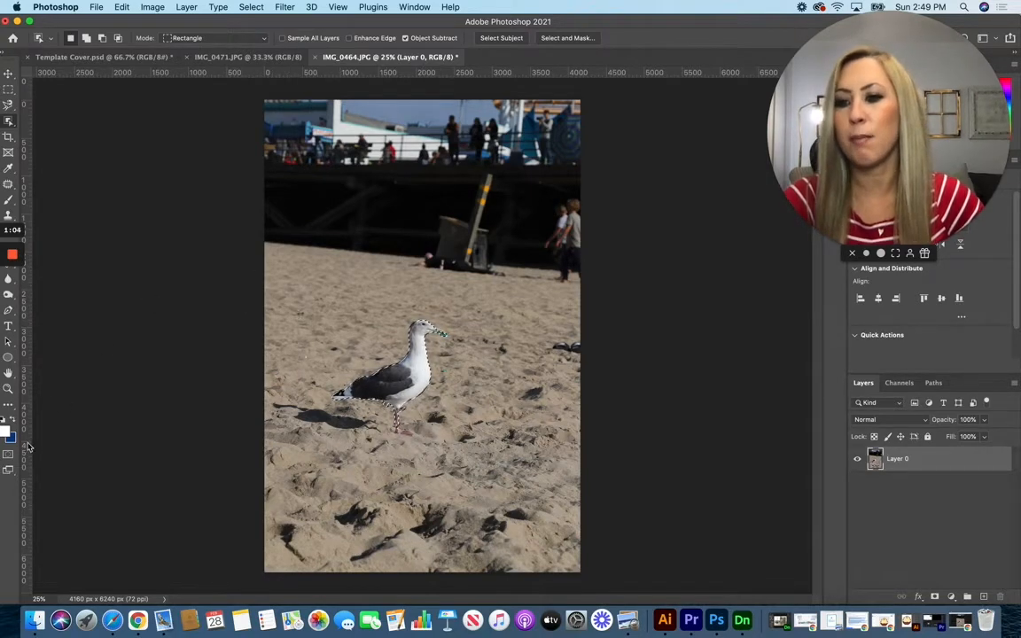
left_click(124, 10)
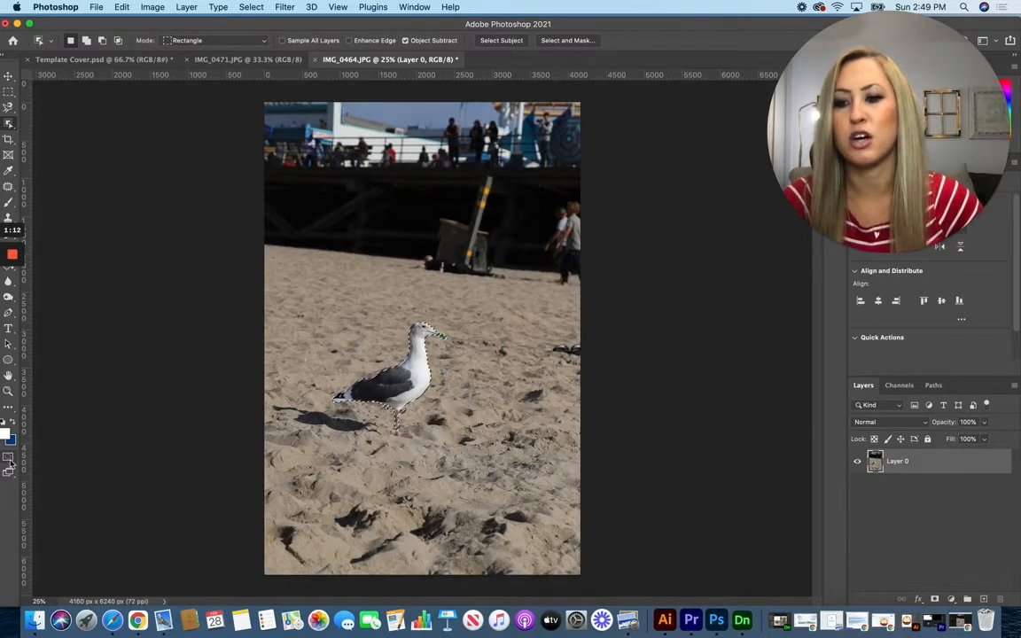
Enter Quick Mask mode and paint over the masked upper edge of the beak with a 25 px white brush
left_click(8, 458)
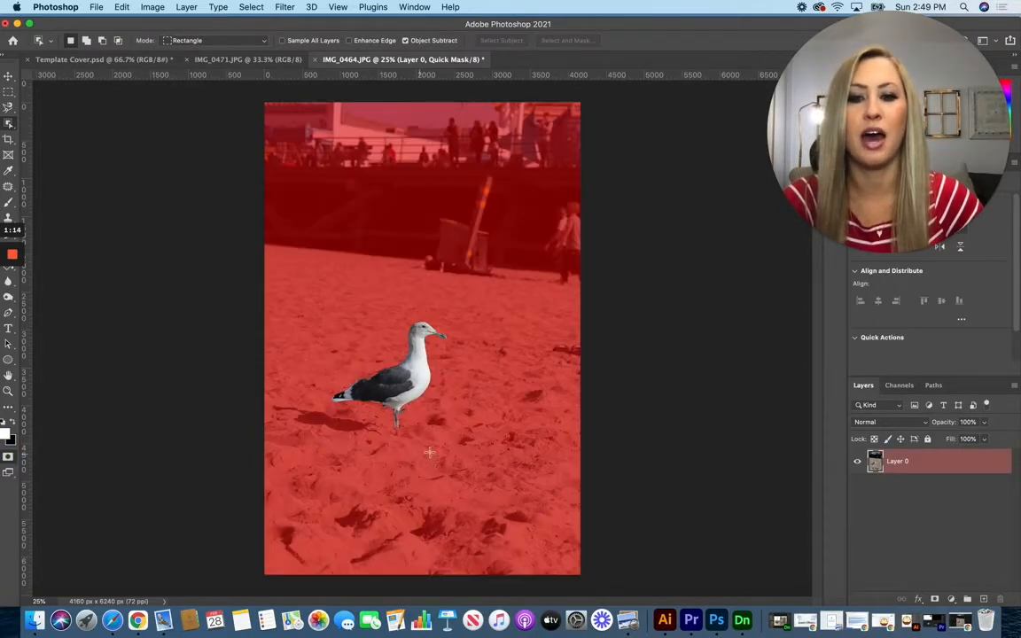
left_click(13, 203)
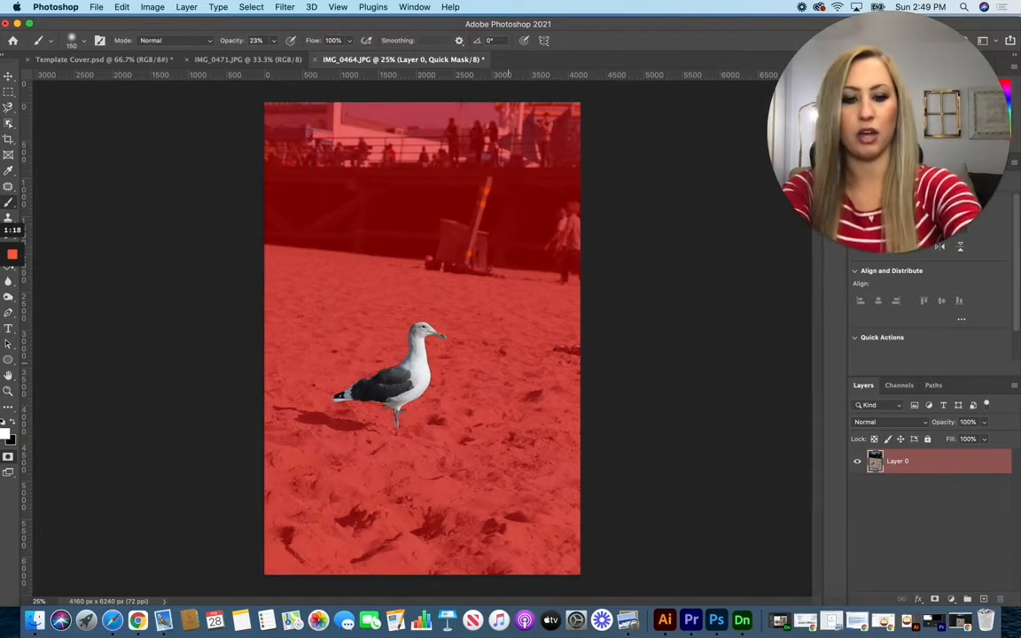
key("super+equal")
key("super+equal")
key("super+equal")
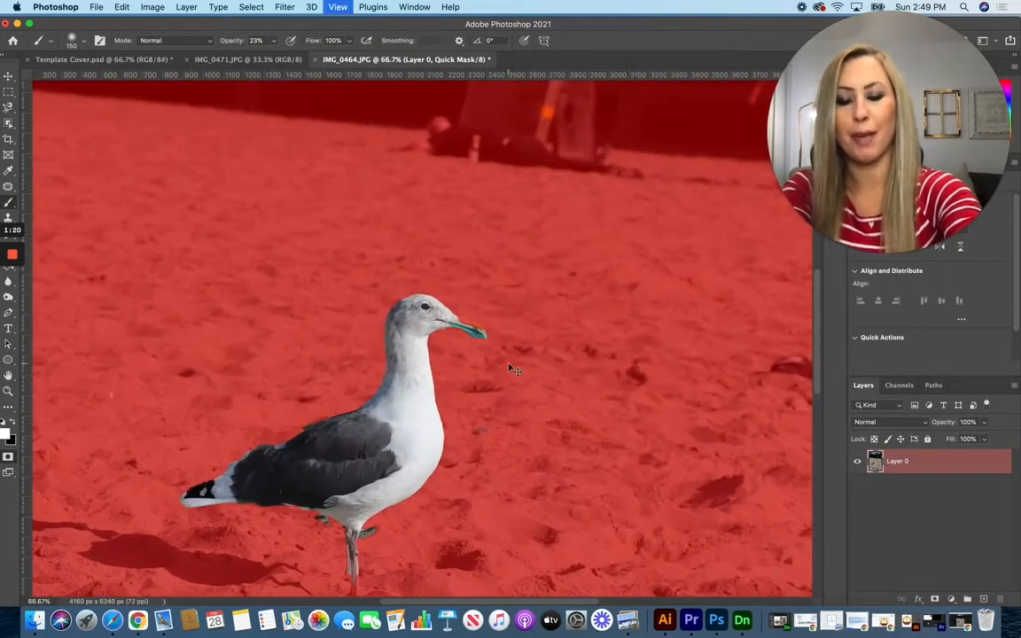
key("super+equal")
key("super+equal")
key("super+equal")
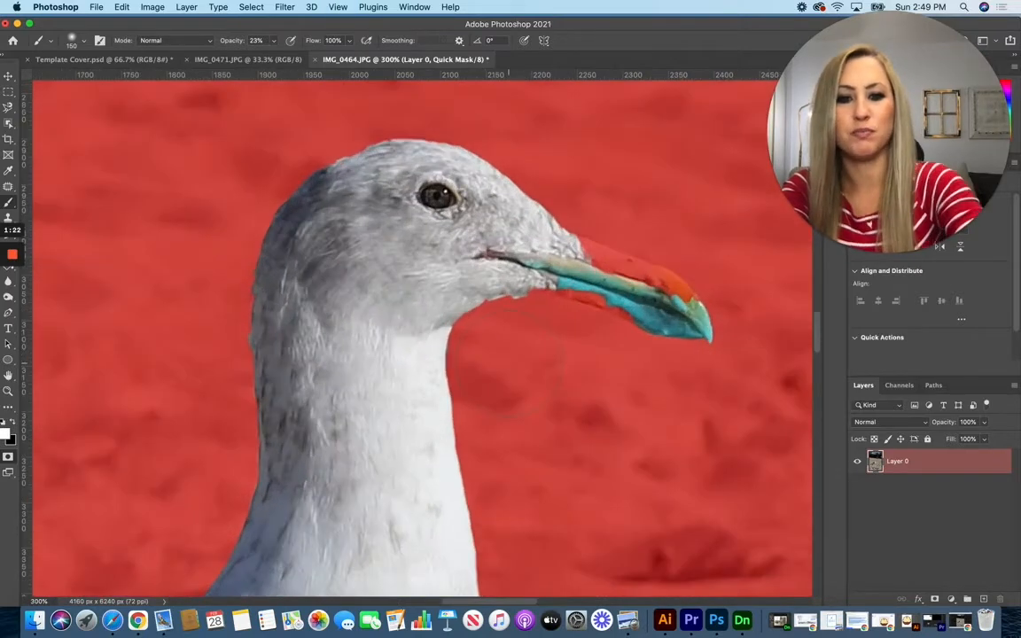
key("bracketleft")
key("bracketleft")
key("bracketleft")
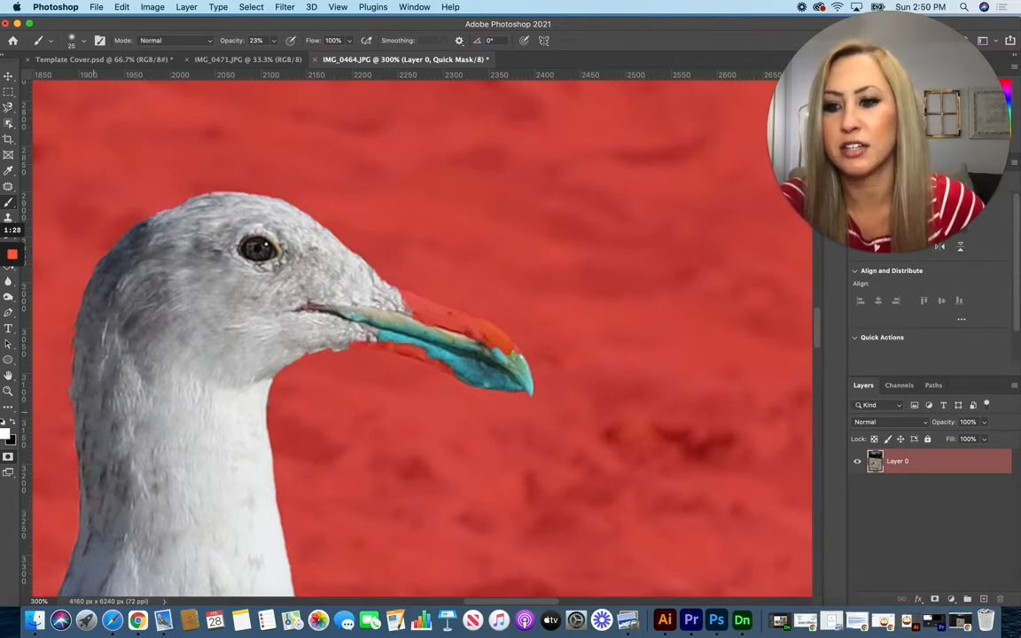
left_click_drag(410, 308, 427, 319)
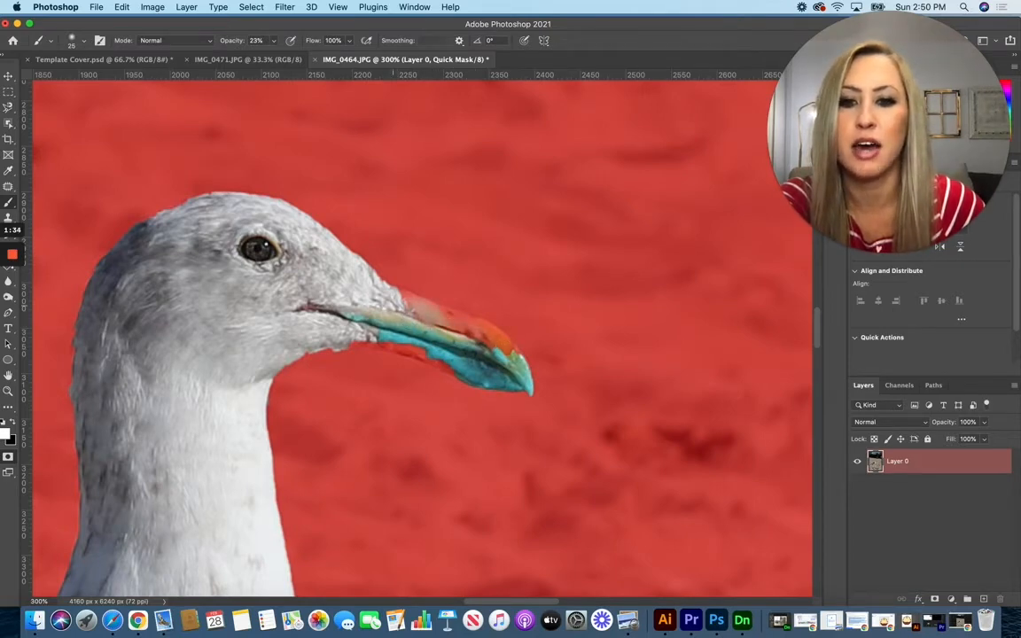
Raise the brush opacity to 100% and unmask the rest of the beak with a 15 px white brush
left_click(11, 423)
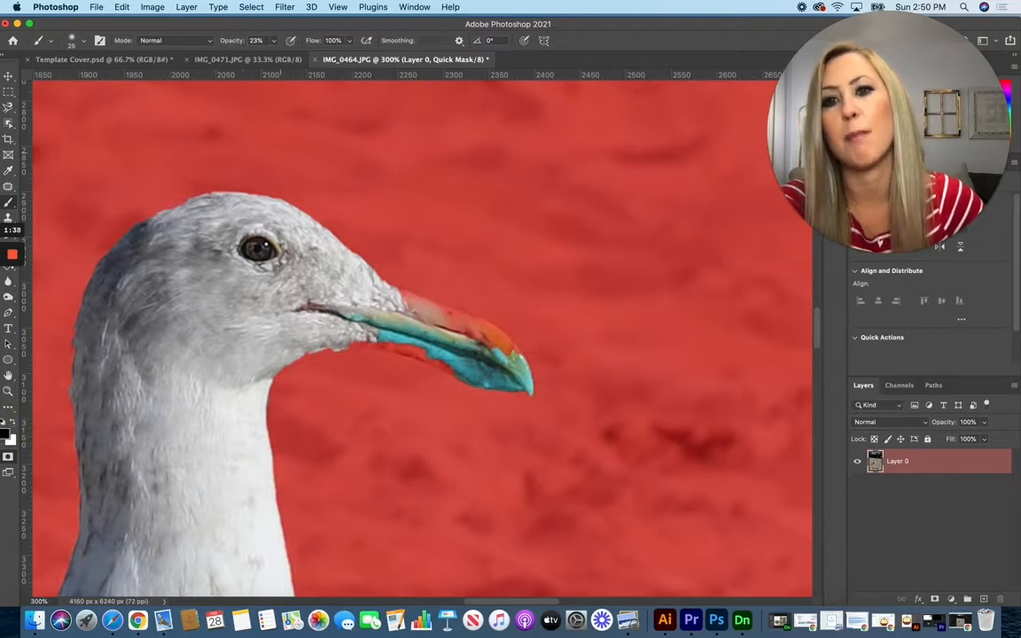
left_click(272, 41)
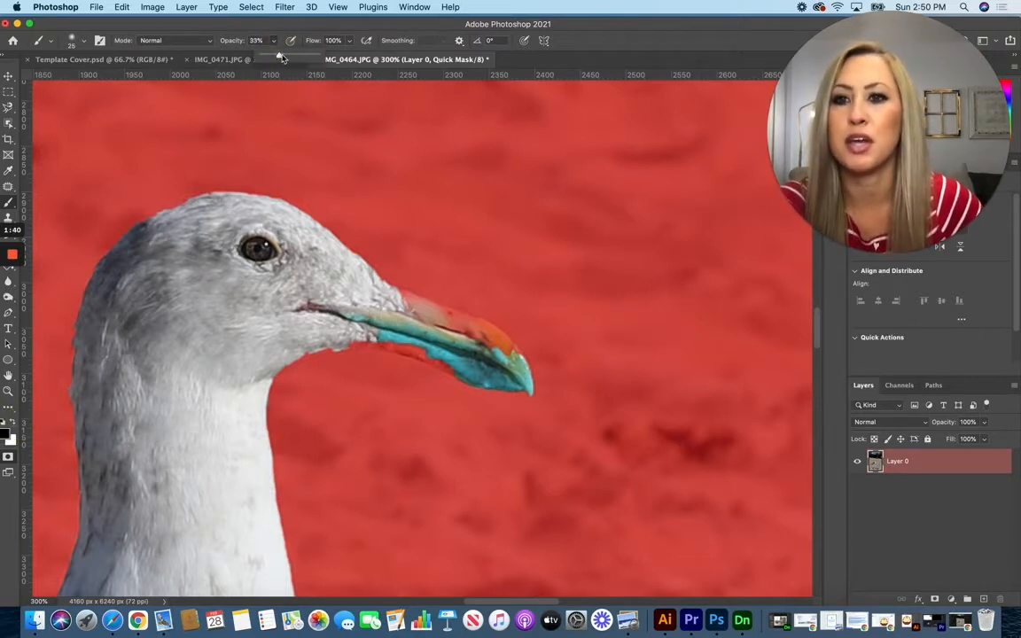
left_click_drag(273, 54, 344, 42)
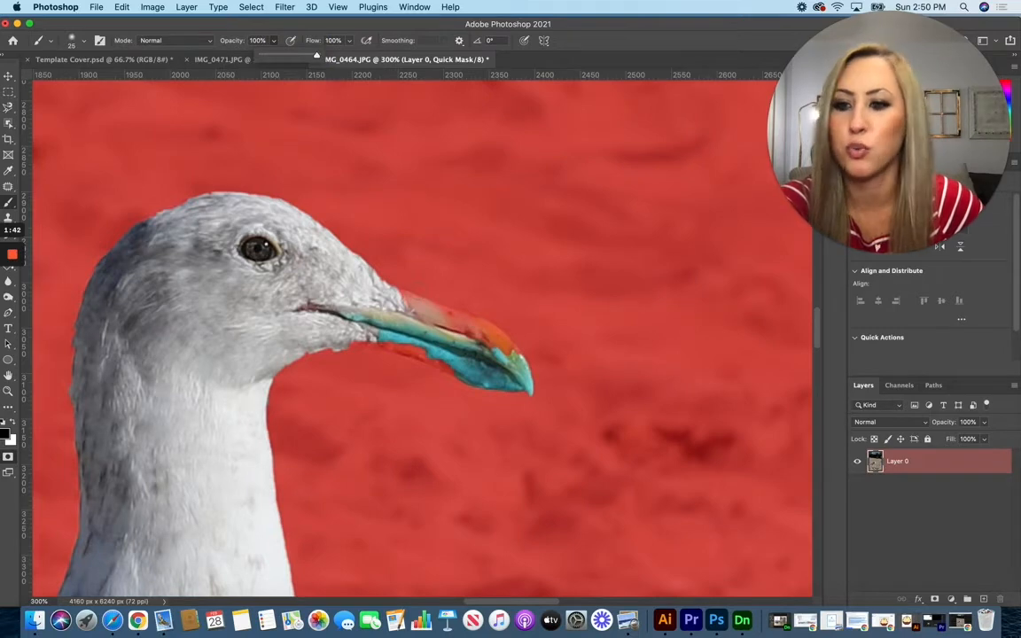
left_click(14, 423)
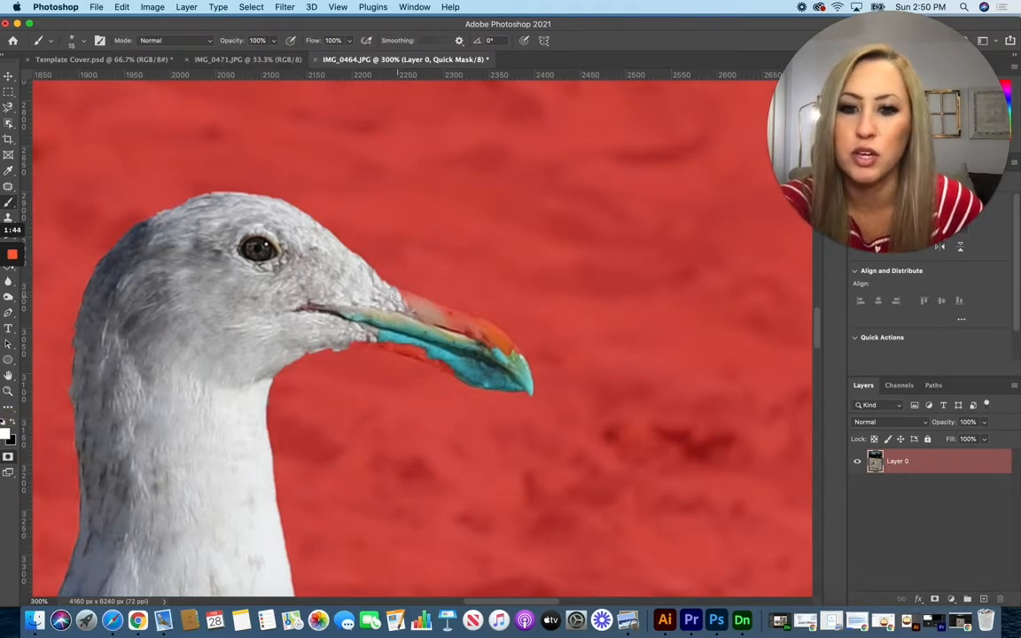
mouse_move(399, 295)
left_mouse_down()
mouse_move(492, 332)
mouse_move(522, 363)
mouse_move(420, 310)
mouse_move(446, 326)
mouse_move(418, 323)
mouse_move(477, 344)
mouse_move(454, 374)
mouse_move(381, 343)
mouse_move(346, 344)
mouse_move(413, 337)
mouse_move(438, 357)
left_mouse_up()
Paint white along the seagull's lower belly to unmask the missing feathers above and behind the legs
scroll(437, 357, "down", 8)
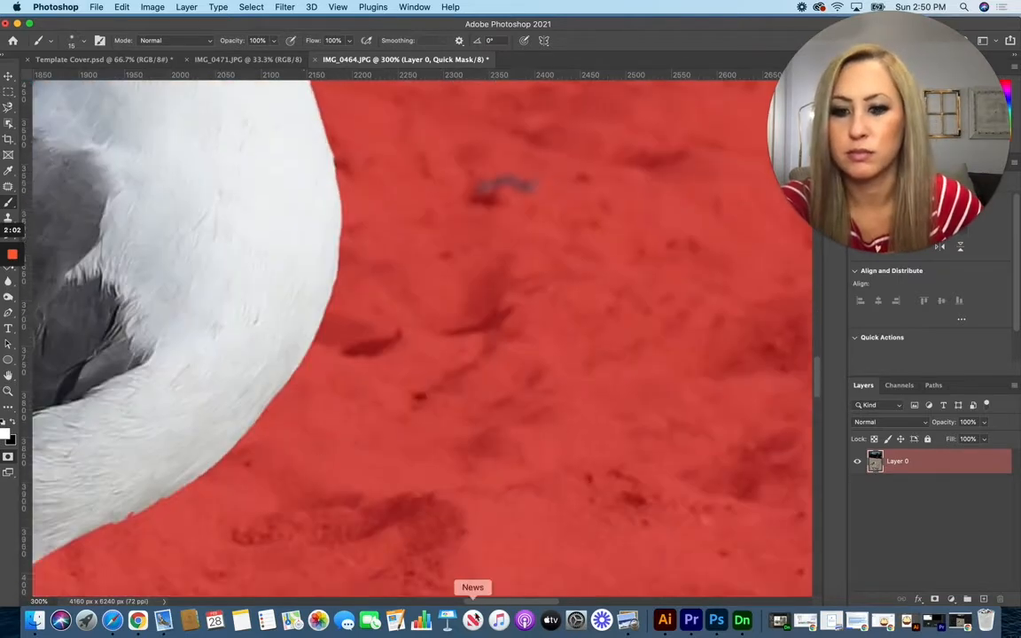
left_click_drag(493, 602, 467, 604)
mouse_move(391, 492)
left_mouse_down()
mouse_move(327, 526)
mouse_move(353, 515)
left_mouse_up()
scroll(353, 515, "down", 5)
scroll(353, 515, "left", 3)
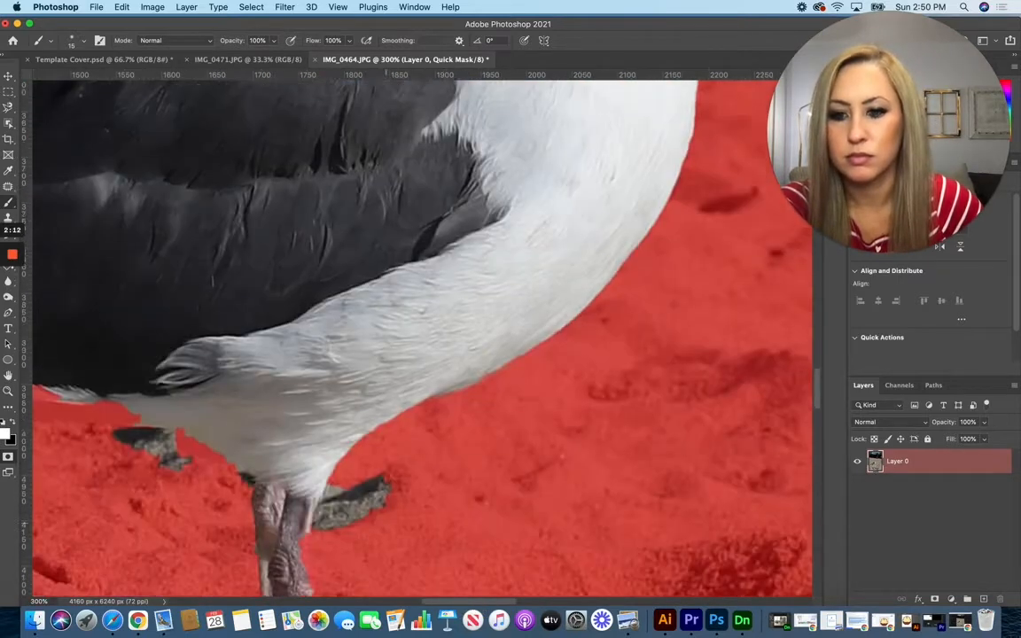
mouse_move(208, 388)
left_mouse_down()
mouse_move(103, 360)
mouse_move(126, 381)
mouse_move(175, 393)
left_mouse_up()
Mask the stray sand patches beside the tops of the legs with a 30 px black brush
key("x")
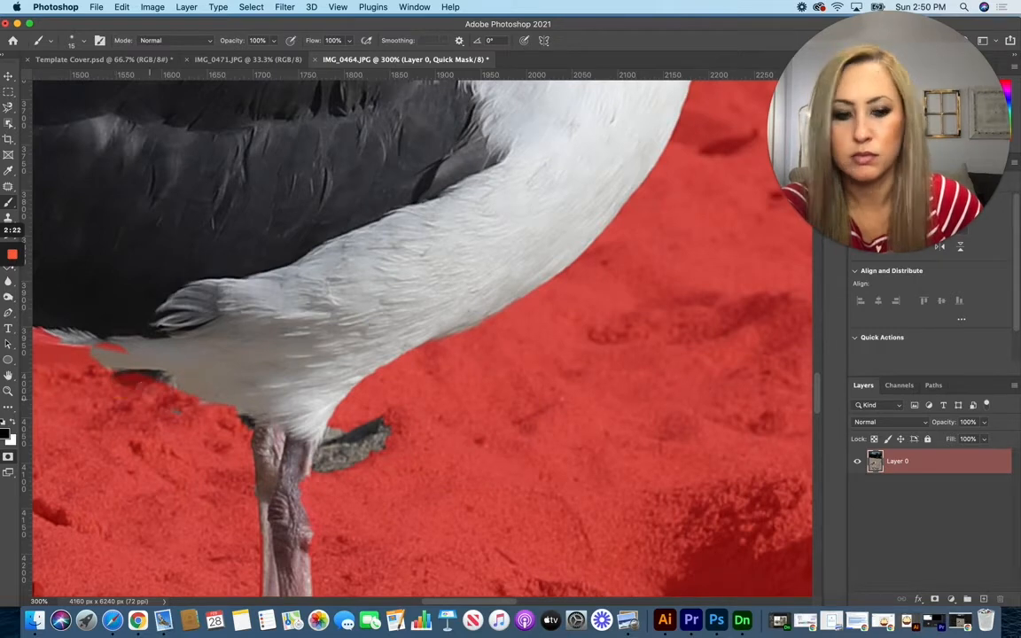
key("]")
key("]")
key("]")
mouse_move(113, 378)
left_mouse_down()
mouse_move(237, 421)
mouse_move(339, 425)
mouse_move(348, 467)
mouse_move(332, 432)
left_mouse_up()
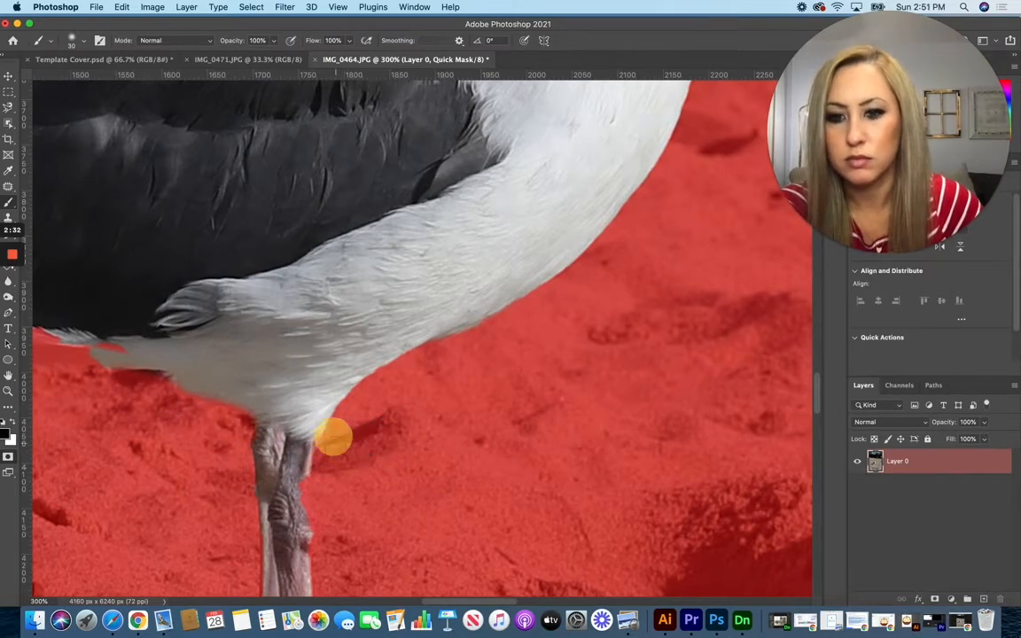
Refine the mask along the seagull's legs with a 10 px brush
scroll(332, 433, "down", 4)
key("[")
key("[")
key("[")
key("[")
mouse_move(307, 324)
left_mouse_down()
mouse_move(306, 357)
mouse_move(293, 322)
left_mouse_up()
Unmask the feet and a patch of sand around them with a white brush, enlarging it up to 80 px
scroll(293, 322, "down", 3)
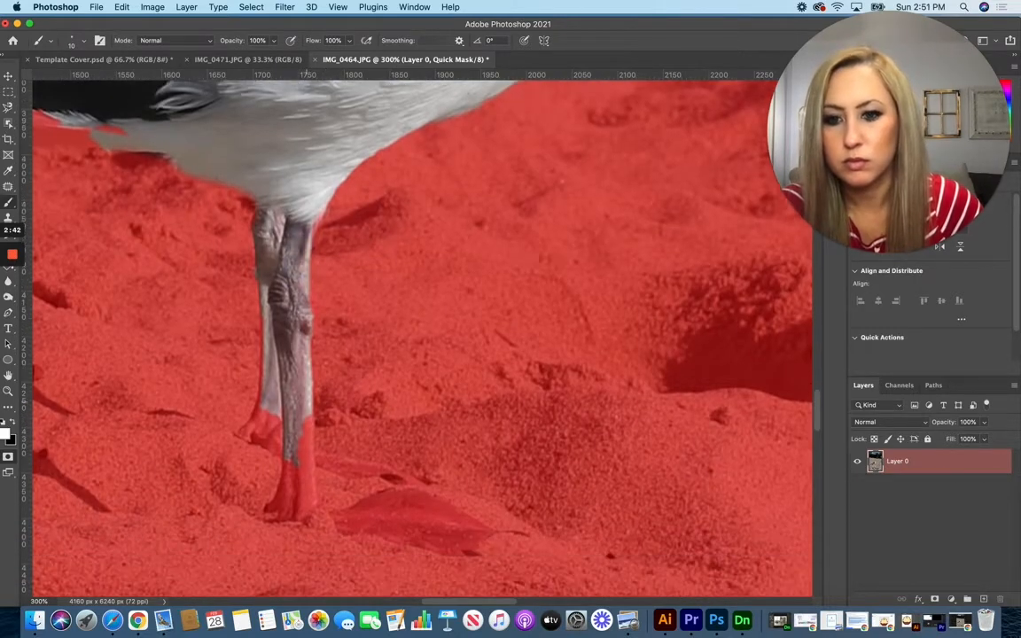
mouse_move(309, 424)
left_mouse_down()
mouse_move(306, 470)
mouse_move(291, 456)
mouse_move(268, 505)
mouse_move(305, 512)
mouse_move(308, 499)
mouse_move(350, 517)
mouse_move(498, 535)
mouse_move(468, 528)
left_mouse_up()
key("]")
key("]")
key("]")
key("]")
key("]")
mouse_move(257, 436)
left_mouse_down()
mouse_move(267, 413)
mouse_move(325, 497)
mouse_move(370, 529)
mouse_move(217, 454)
mouse_move(447, 440)
mouse_move(479, 470)
mouse_move(50, 526)
mouse_move(219, 442)
left_mouse_up()
key("]")
key("]")
key("]")
key("]")
key("]")
key("]")
key("]")
key("]")
key("]")
Refine the mask along the underside between legs and tail, alternating black and white with brush sizes up to 60 px
scroll(197, 399, "left", 5)
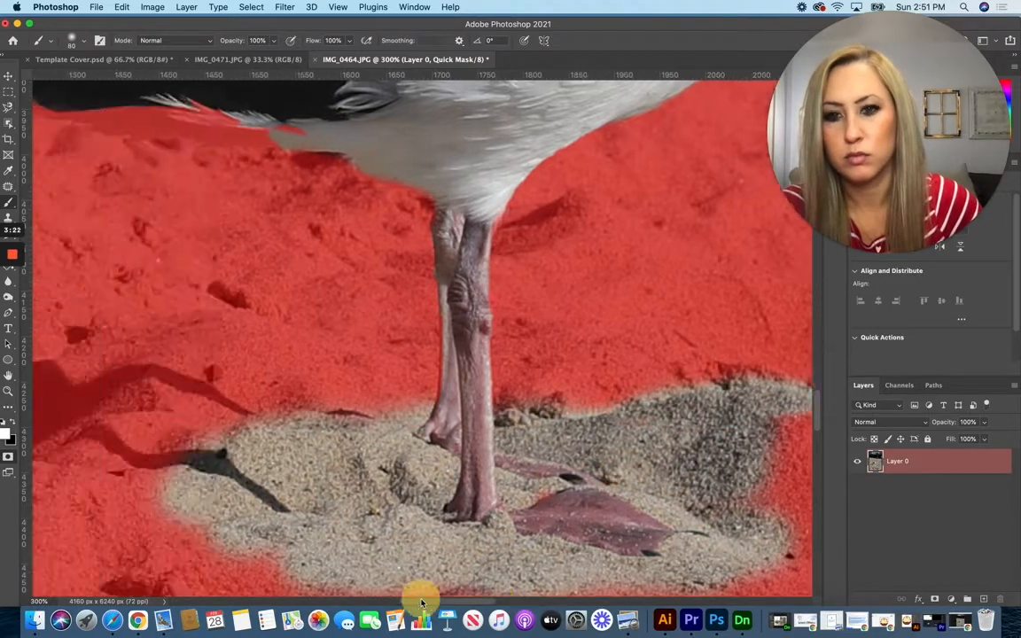
scroll(161, 399, "up", 3)
key("x")
left_click_drag(403, 297, 276, 285)
key("x")
key("[")
key("[")
key("[")
key("[")
key("[")
key("[")
key("[")
key("[")
key("[")
key("[")
mouse_move(475, 334)
left_mouse_down()
mouse_move(305, 317)
mouse_move(209, 298)
mouse_move(195, 282)
mouse_move(454, 289)
mouse_move(361, 300)
mouse_move(453, 312)
left_mouse_up()
key("]")
key("]")
key("]")
key("]")
key("]")
key("]")
key("]")
key("]")
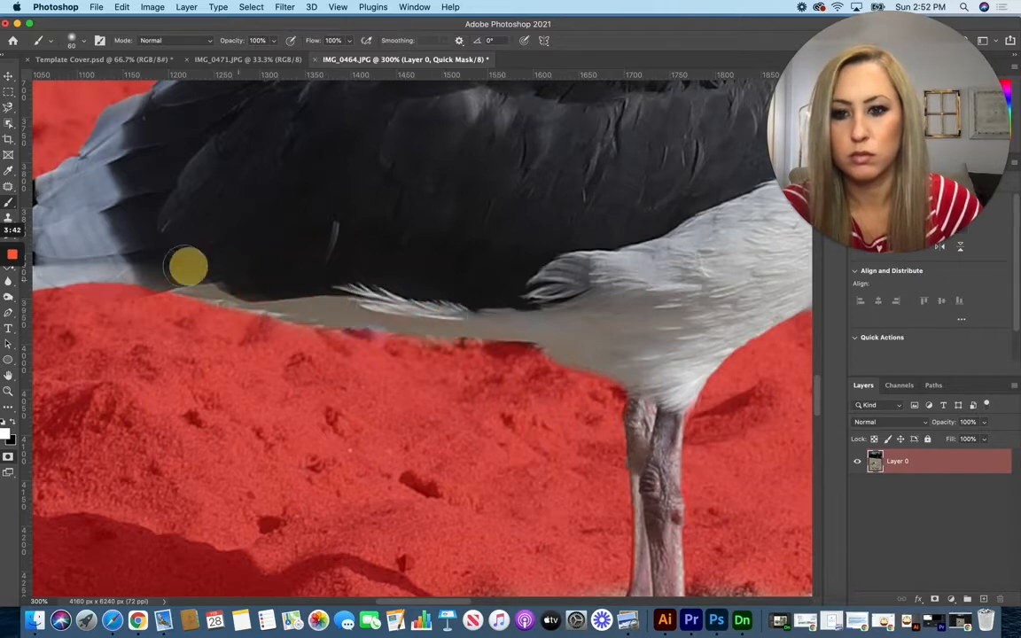
Clean up the mask edge around the tail and along the back up to the neck with a 10 px brush
left_click_drag(461, 601, 433, 601)
key("bracketleft")
key("bracketleft")
key("bracketleft")
key("bracketleft")
key("bracketleft")
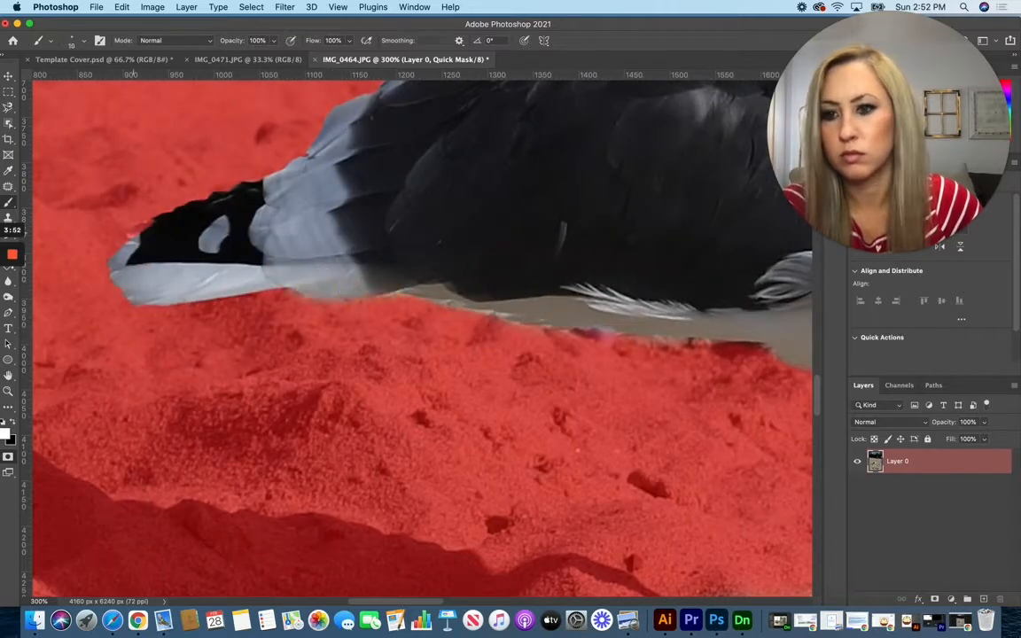
scroll(153, 221, "up", 3)
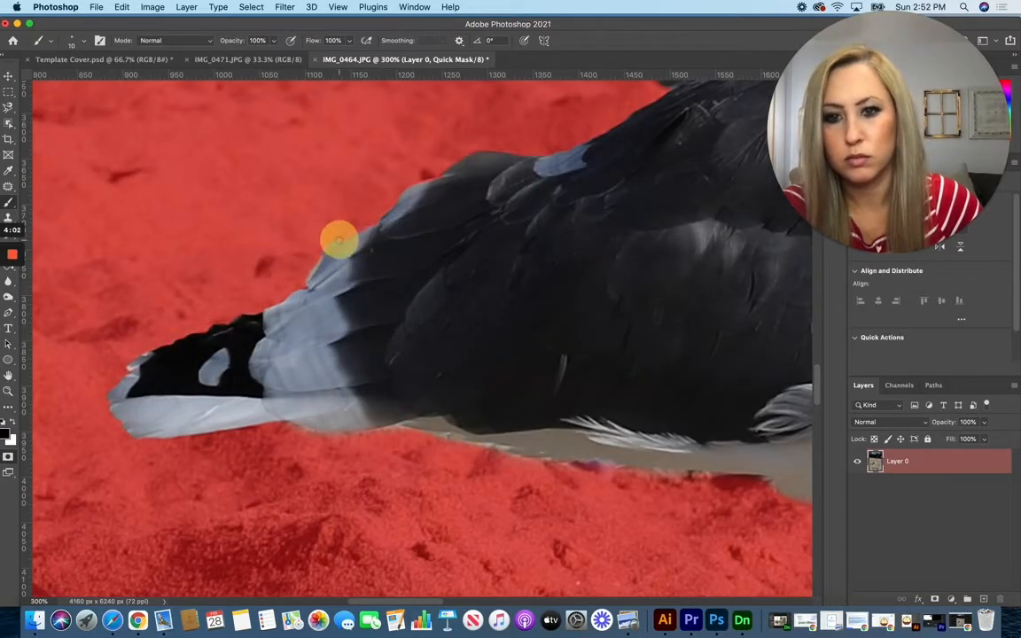
scroll(335, 235, "up", 4)
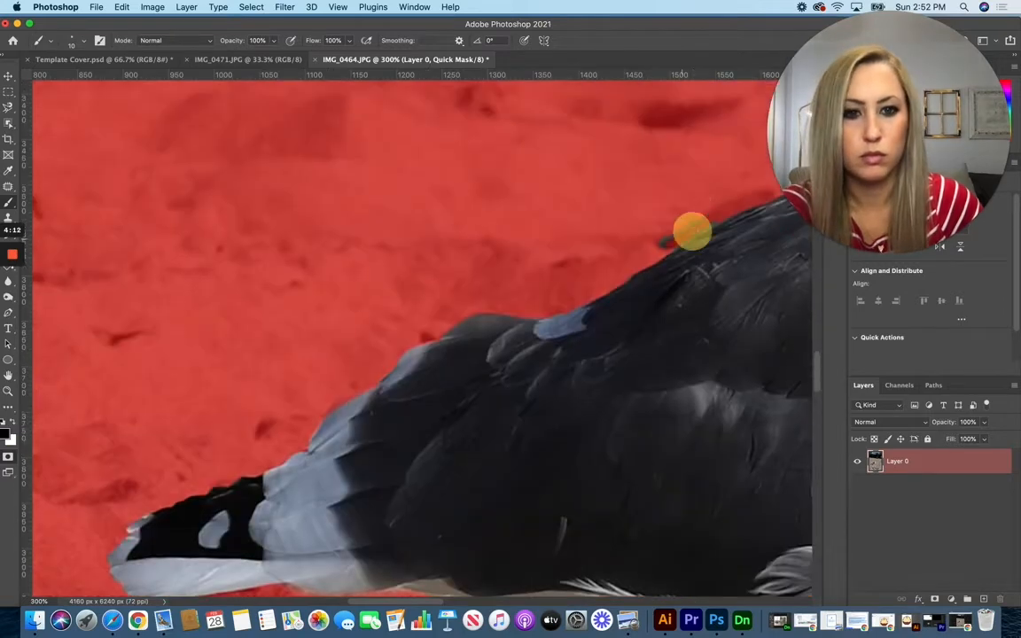
scroll(661, 232, "right", 10)
scroll(661, 232, "up", 5)
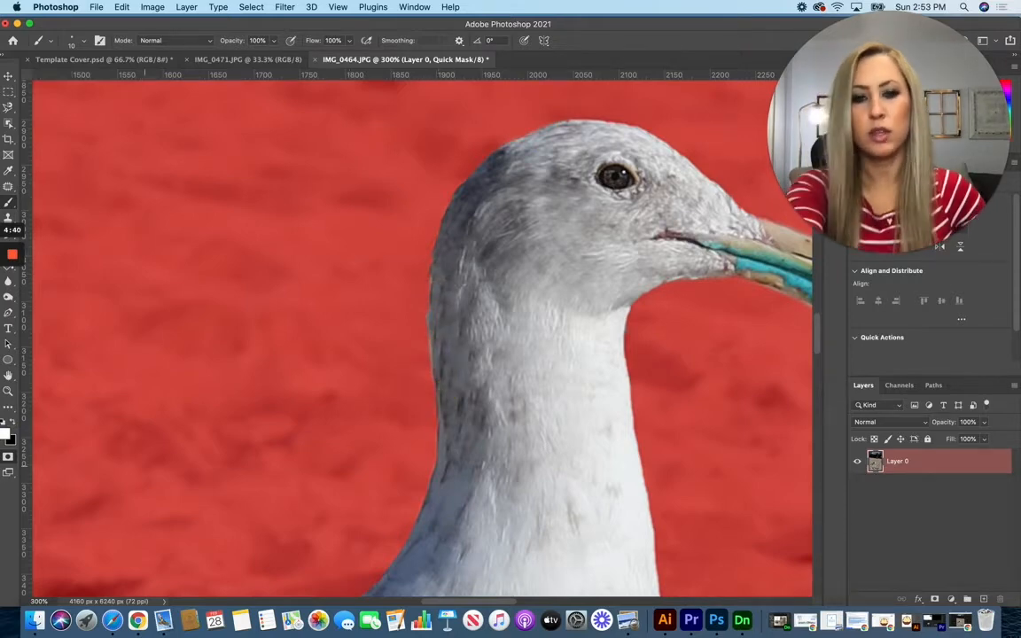
Exit Quick Mask mode to turn the mask into a selection and switch to the IMG_0471.JPG document
key("super+minus")
key("super+minus")
key("super+minus")
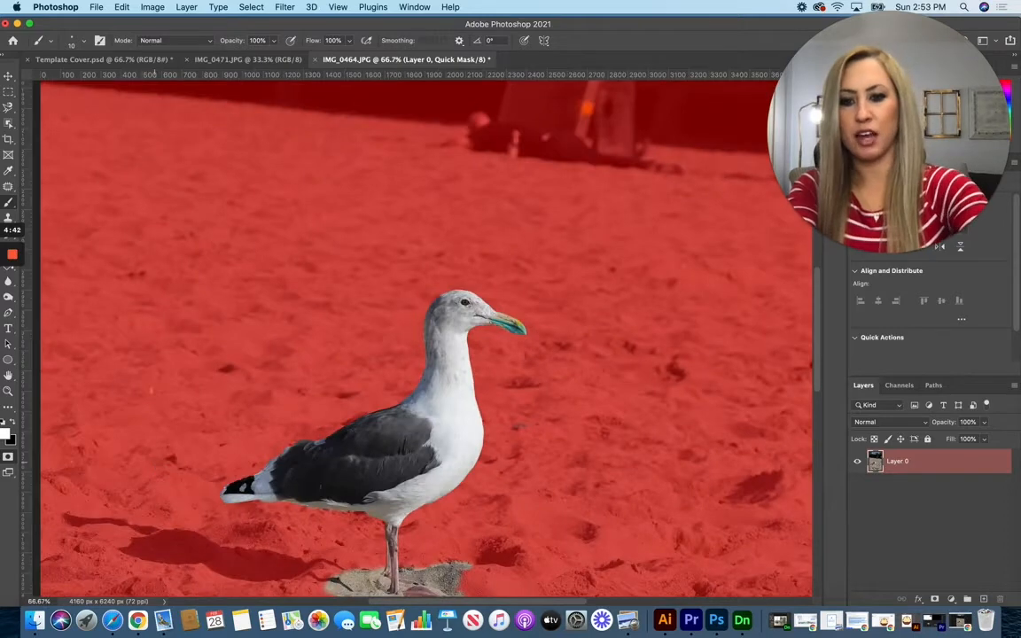
scroll(422, 336, "down", 3)
scroll(422, 337, "up", 2)
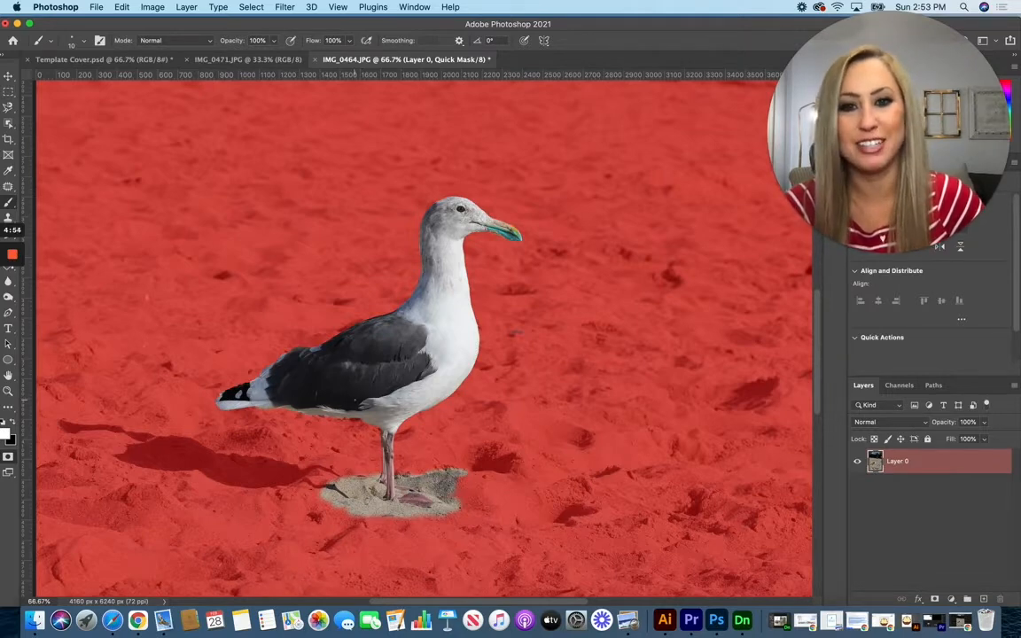
mouse_move(2, 308)
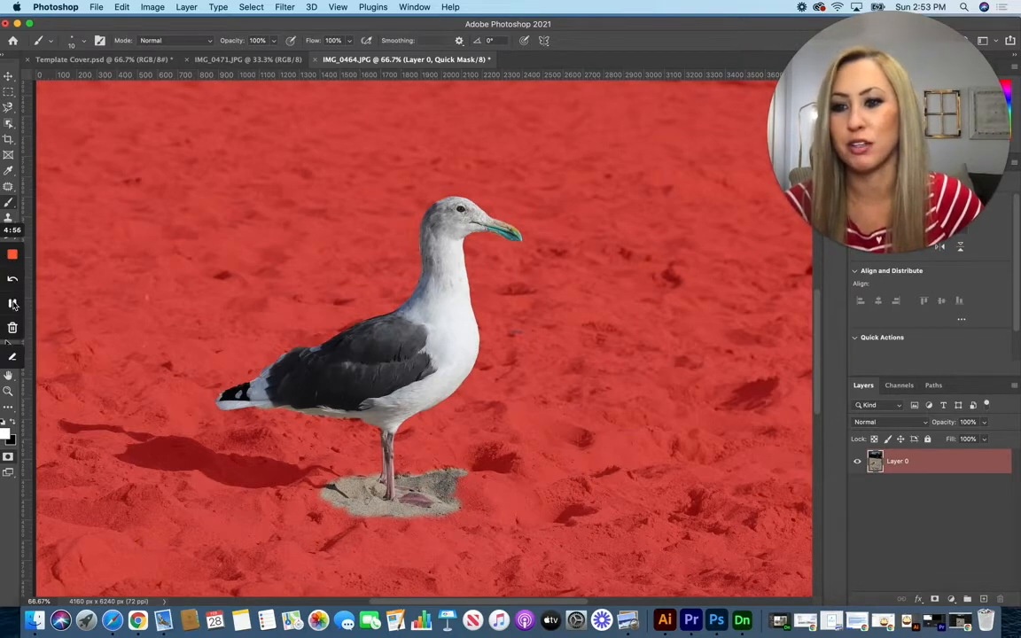
left_click(9, 458)
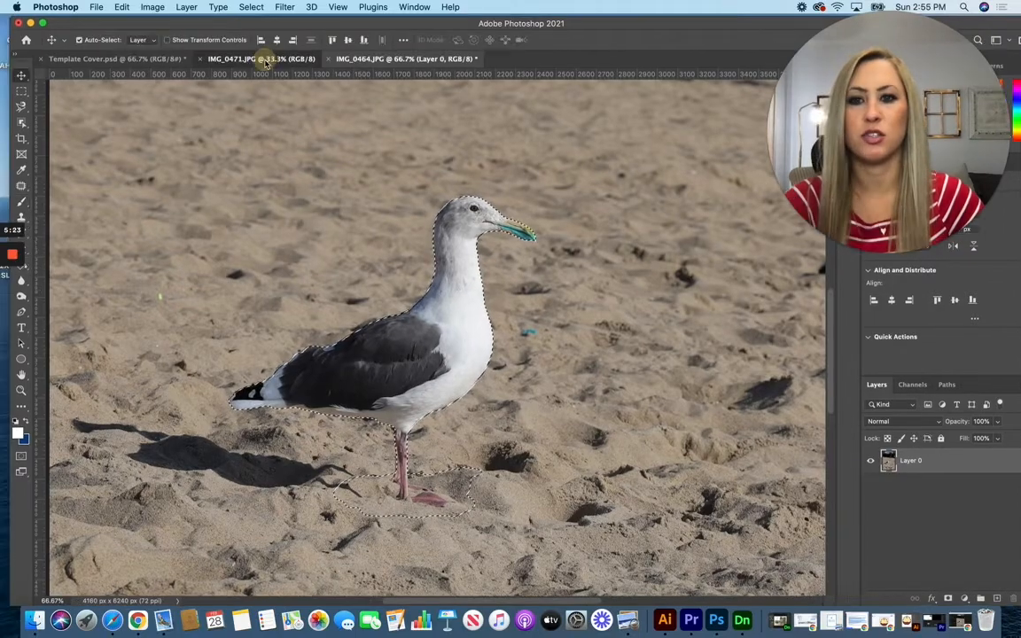
left_click(261, 59)
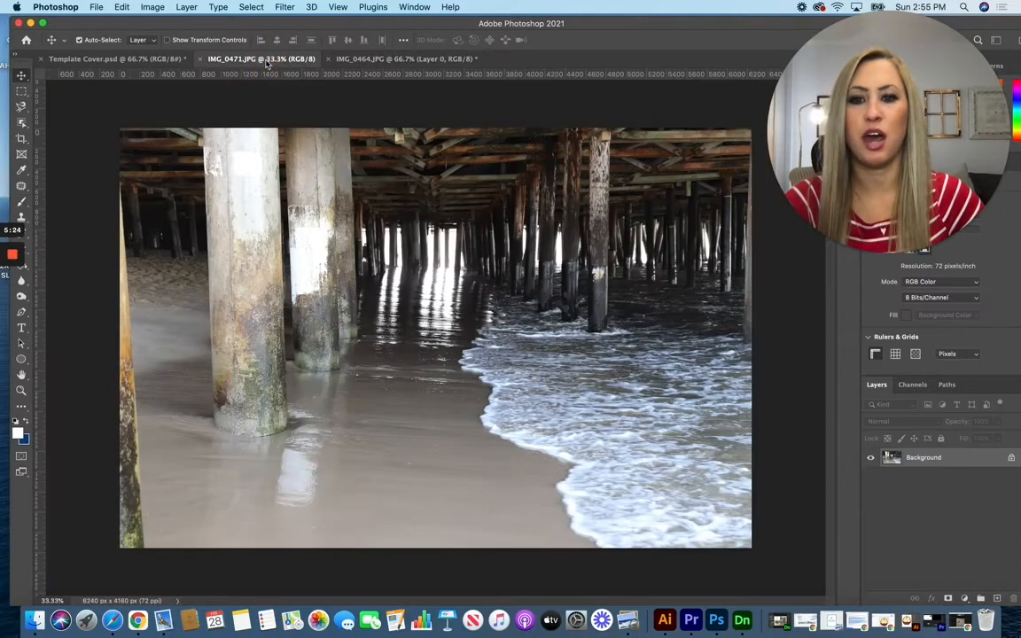
Move the selected seagull from IMG_0464.JPG onto the wet sand in IMG_0471.JPG
left_click(391, 58)
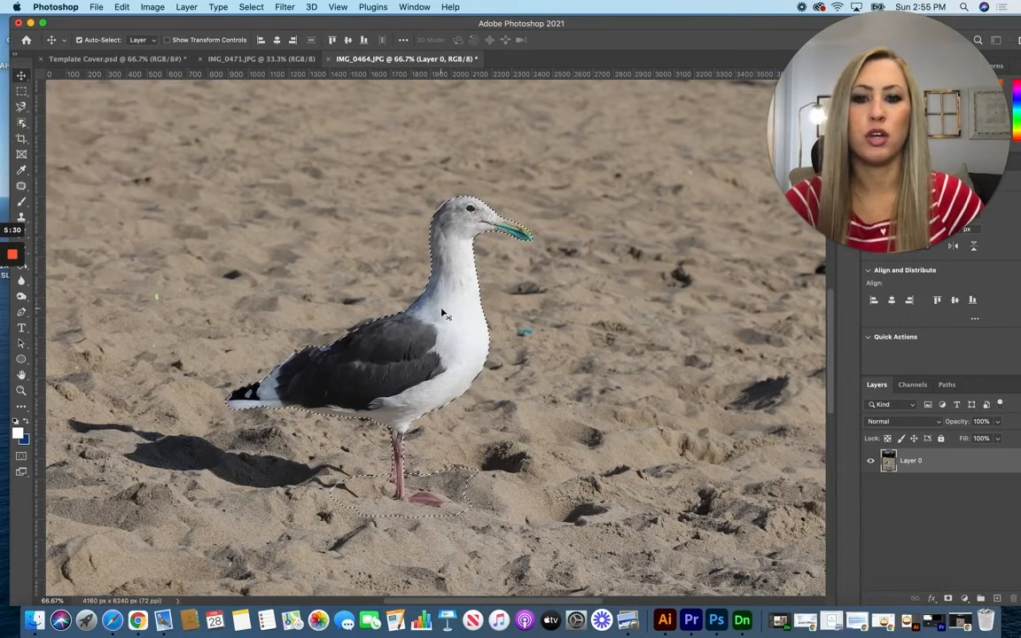
left_click_drag(458, 254, 414, 404)
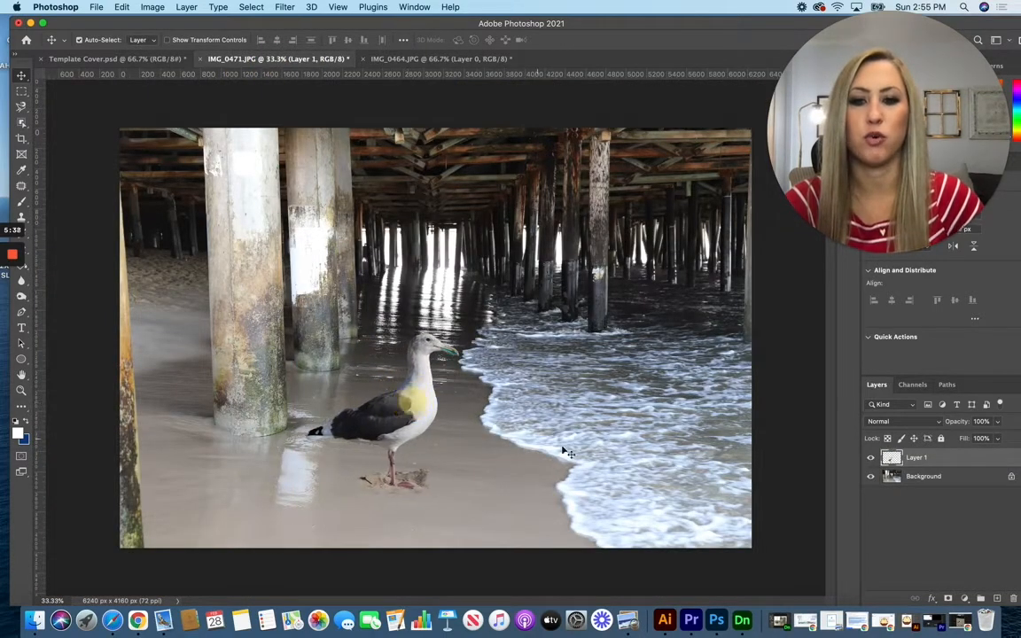
Scale the seagull layer proportionally to about 61.71% and position it on the wet sand beside the waterline
key("super+equal")
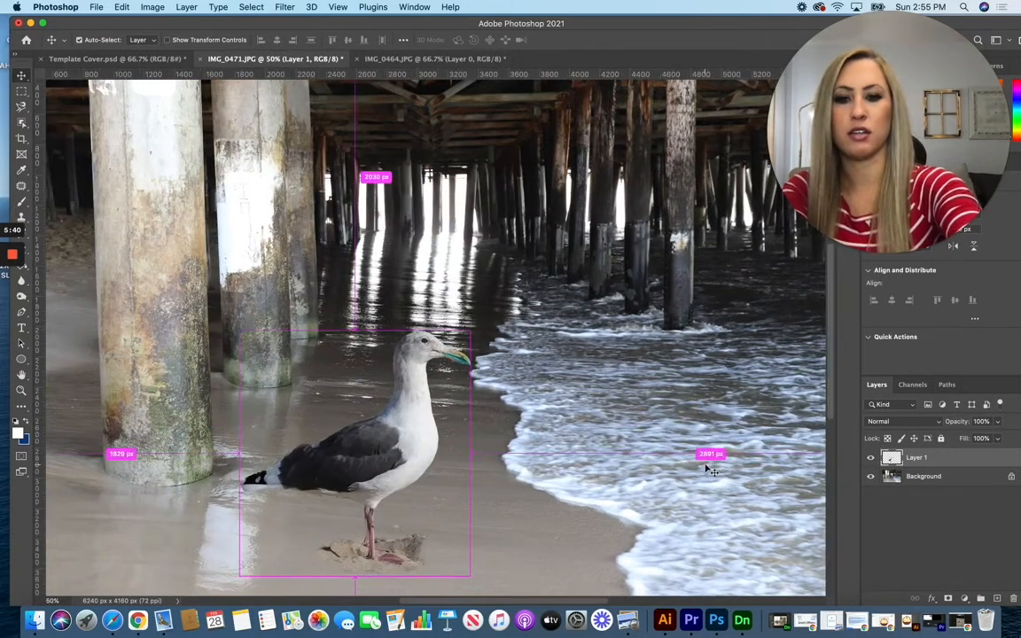
key("super+t")
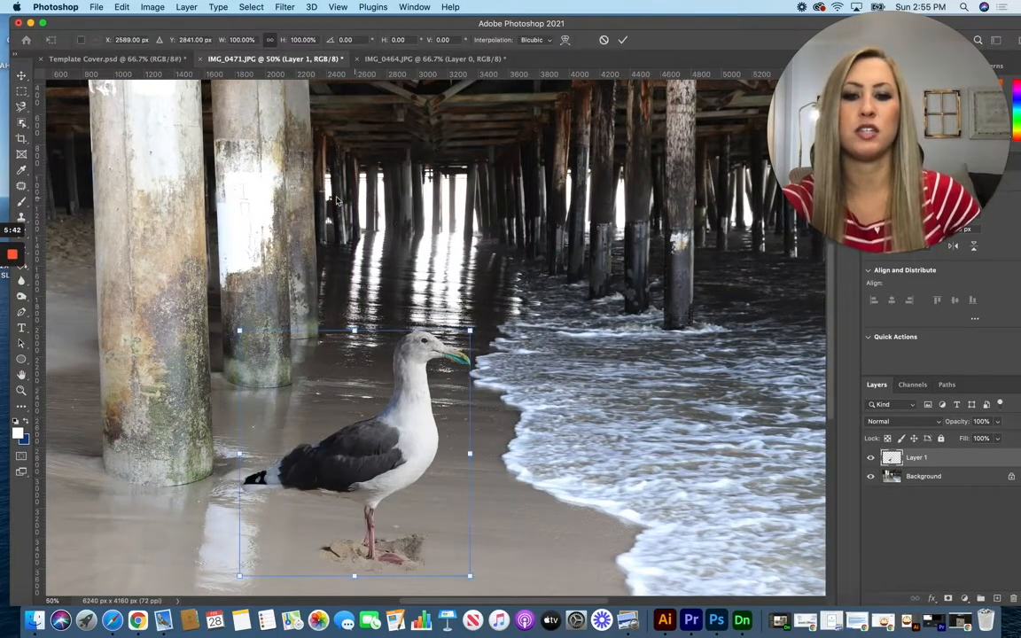
left_click(95, 6)
mouse_move(124, 7)
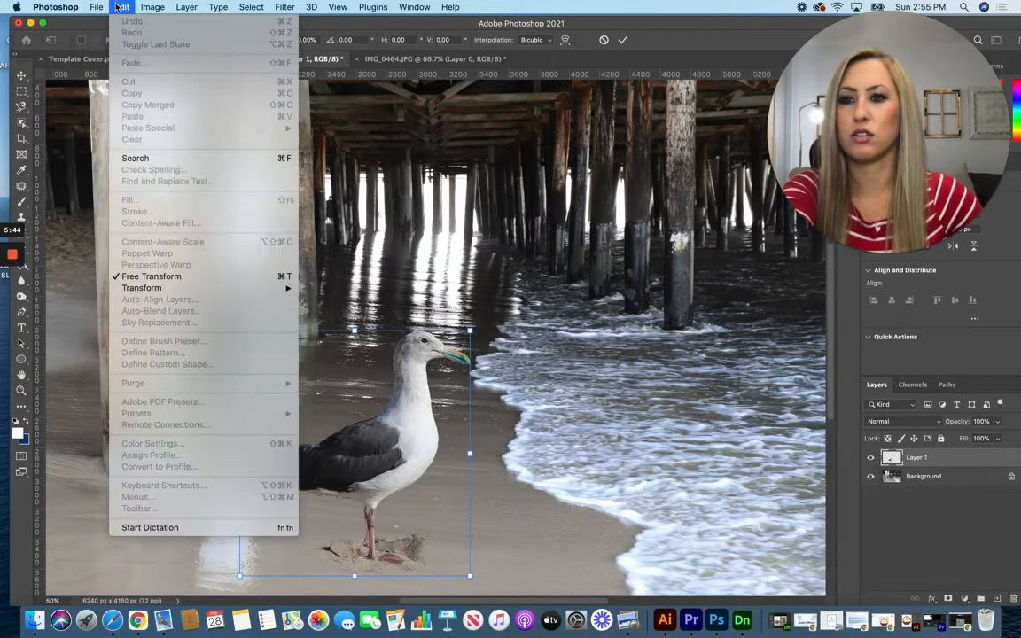
mouse_move(168, 287)
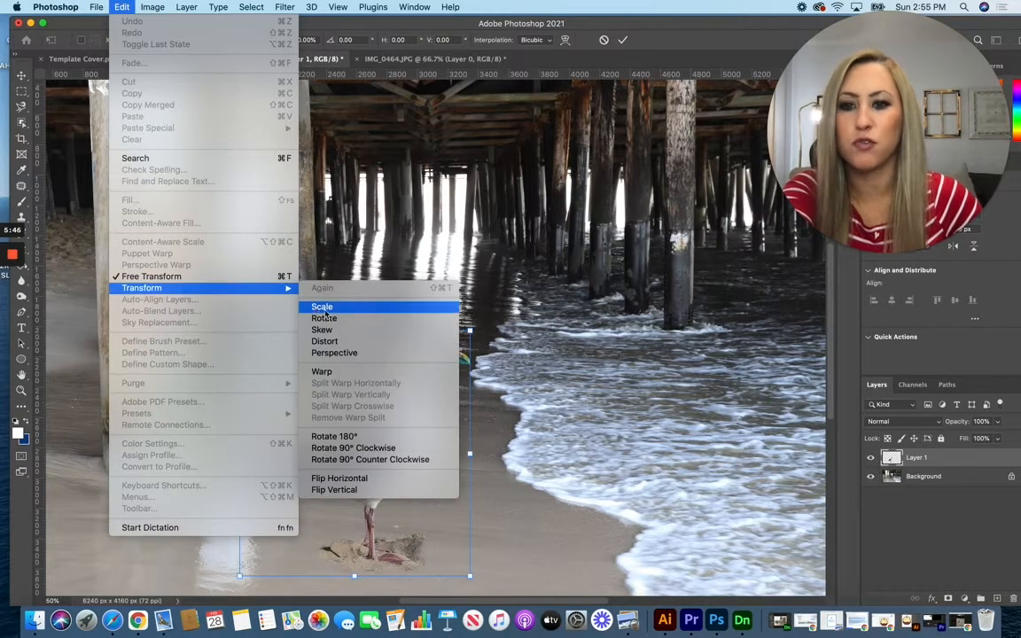
left_click(621, 30)
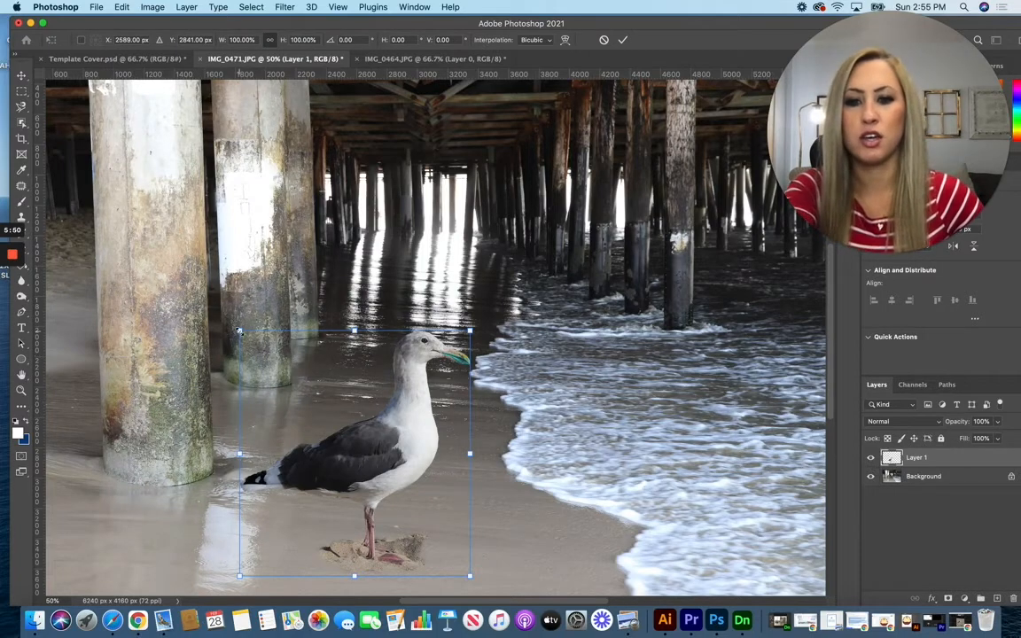
left_click_drag(239, 331, 328, 425)
left_click_drag(427, 523, 416, 495)
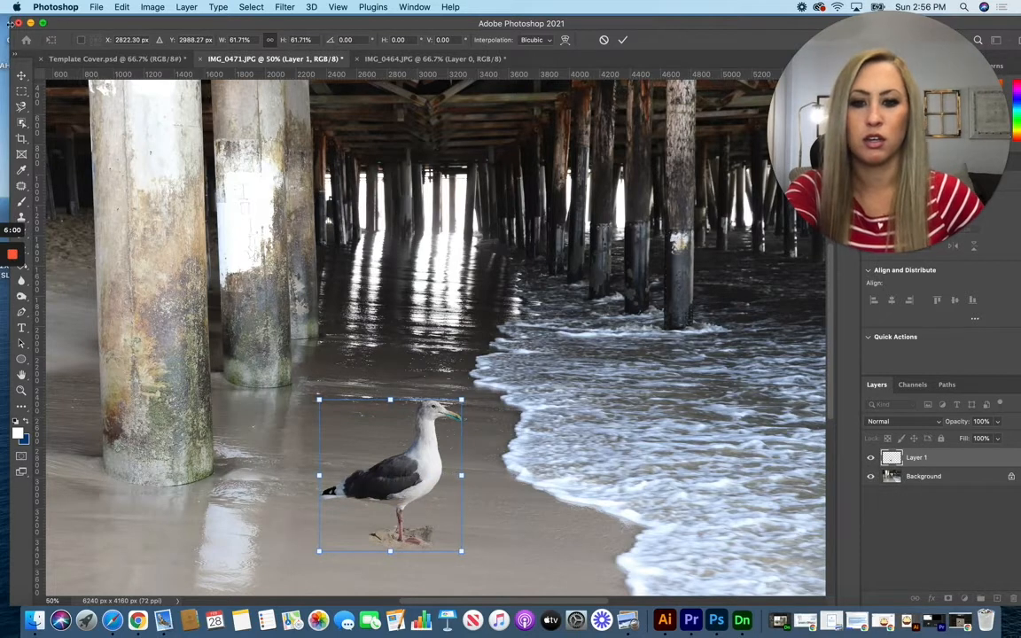
left_click(22, 74)
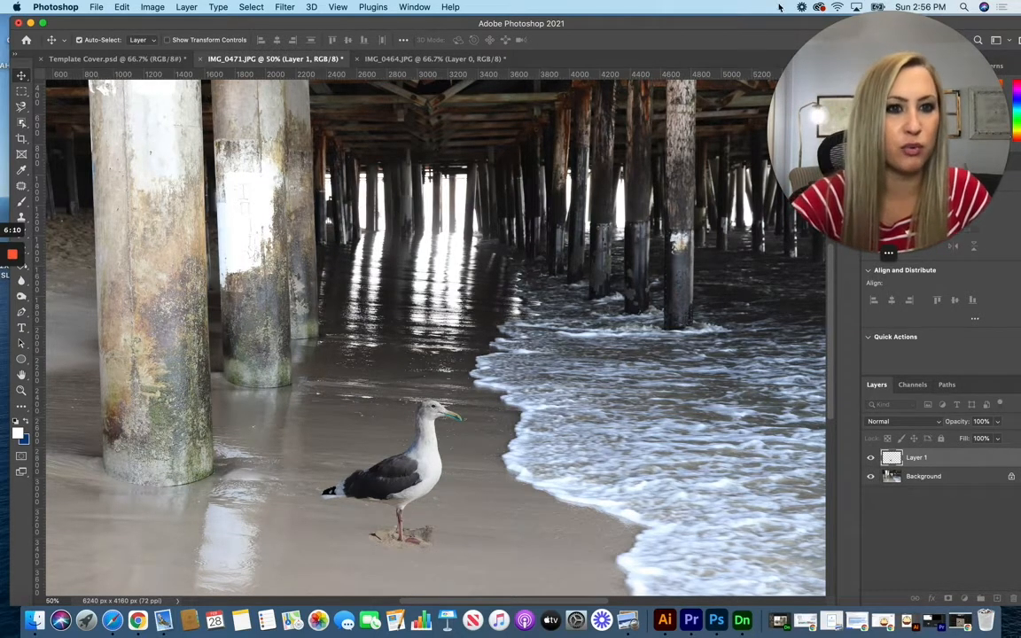
Add a white layer mask to Layer 1, the seagull layer
left_click_drag(752, 27, 681, 25)
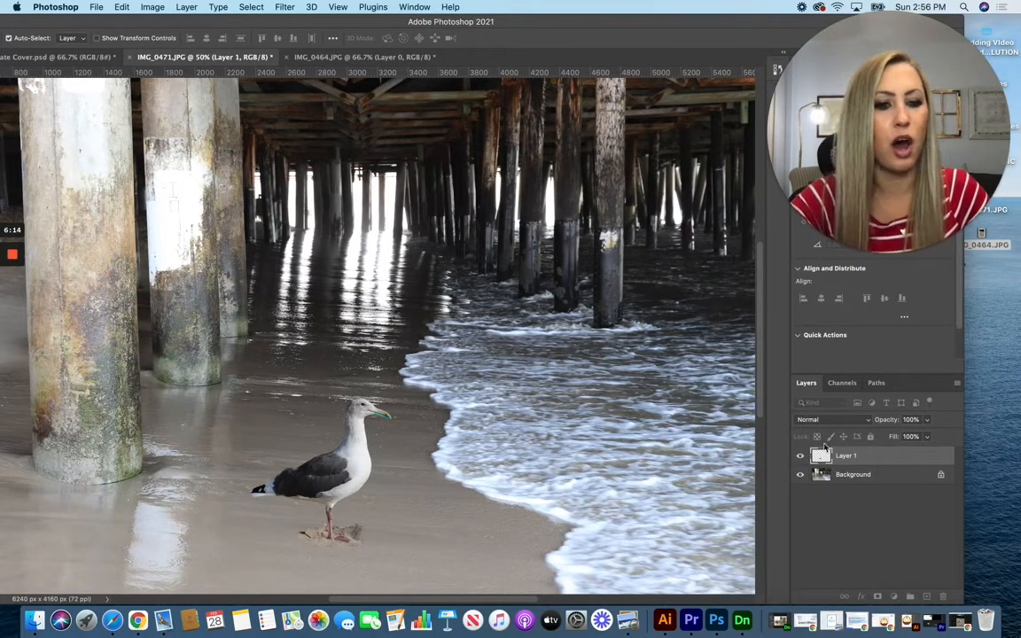
left_click(844, 456)
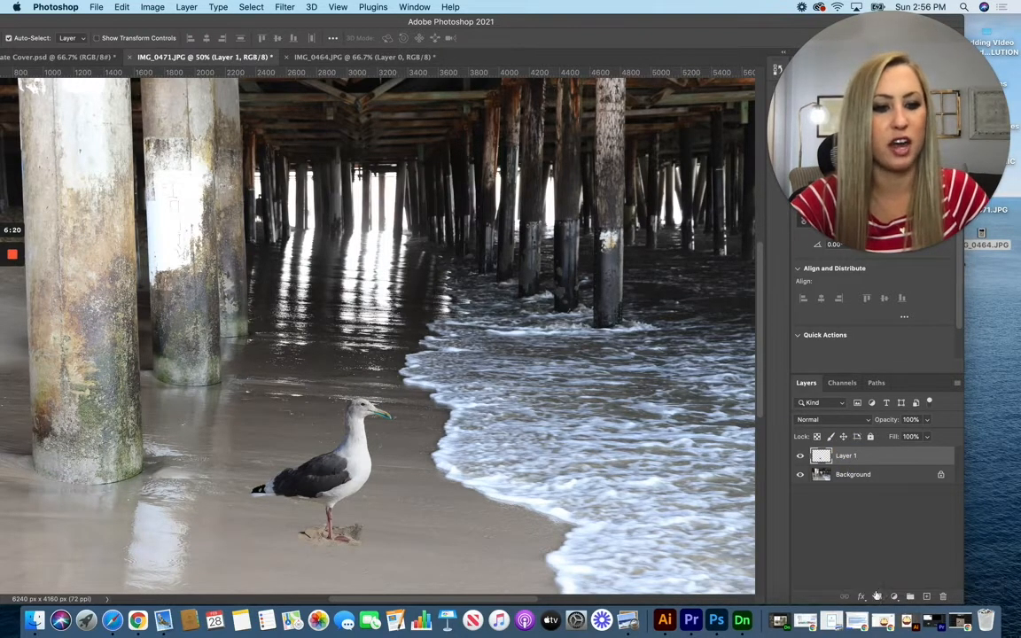
left_click(877, 597)
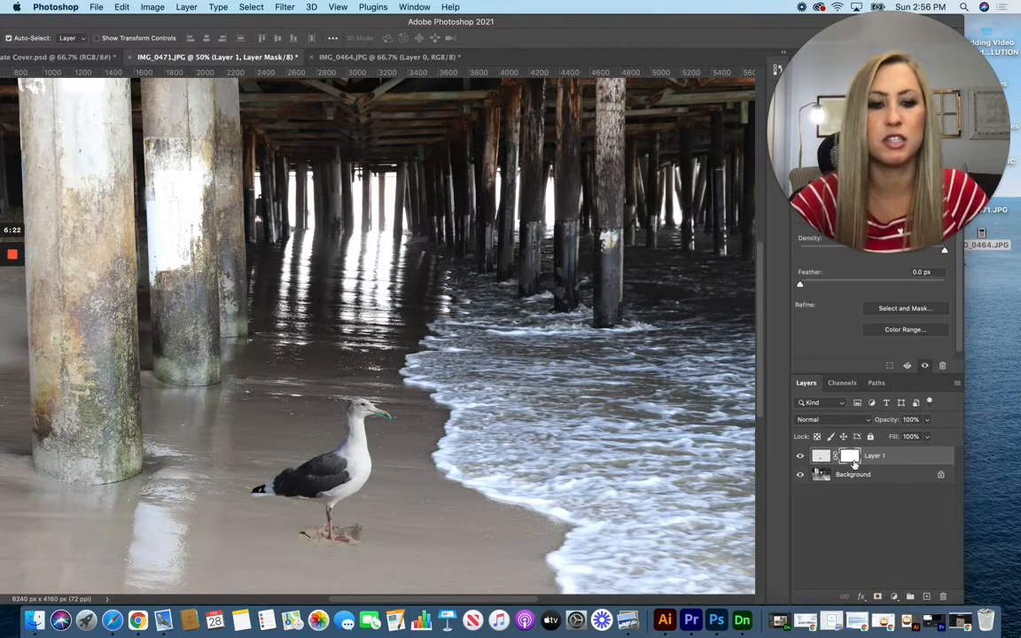
Fade the dark sand behind and to the right of the feet on the mask, using a black 60 px brush at 25% opacity
left_click_drag(513, 24, 633, 25)
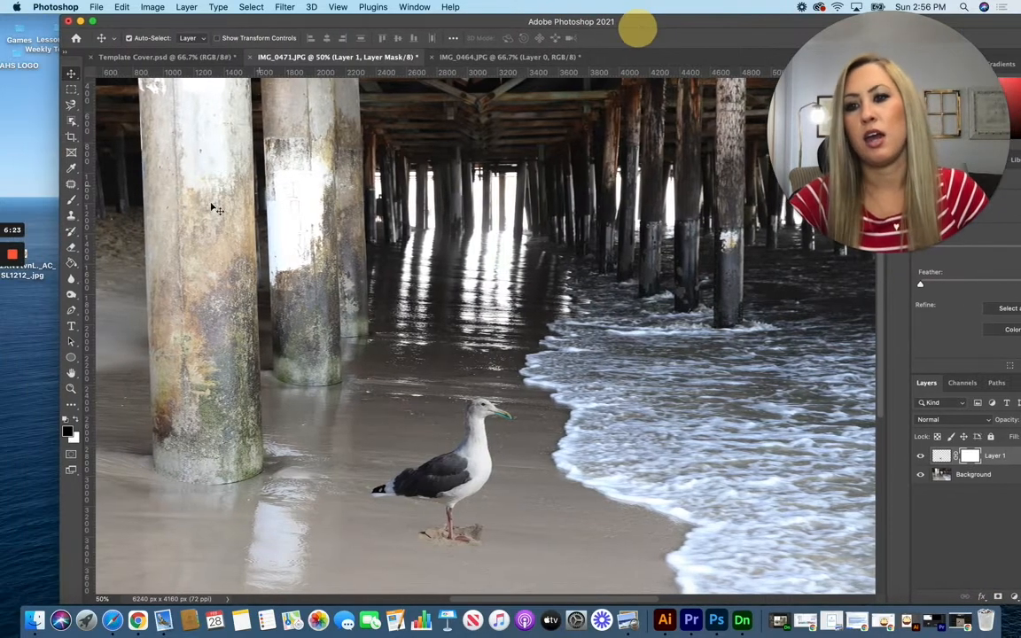
left_click(71, 201)
left_click_drag(532, 31, 493, 27)
key("super+equal")
key("super+equal")
key("super+equal")
key("super+equal")
key("super+equal")
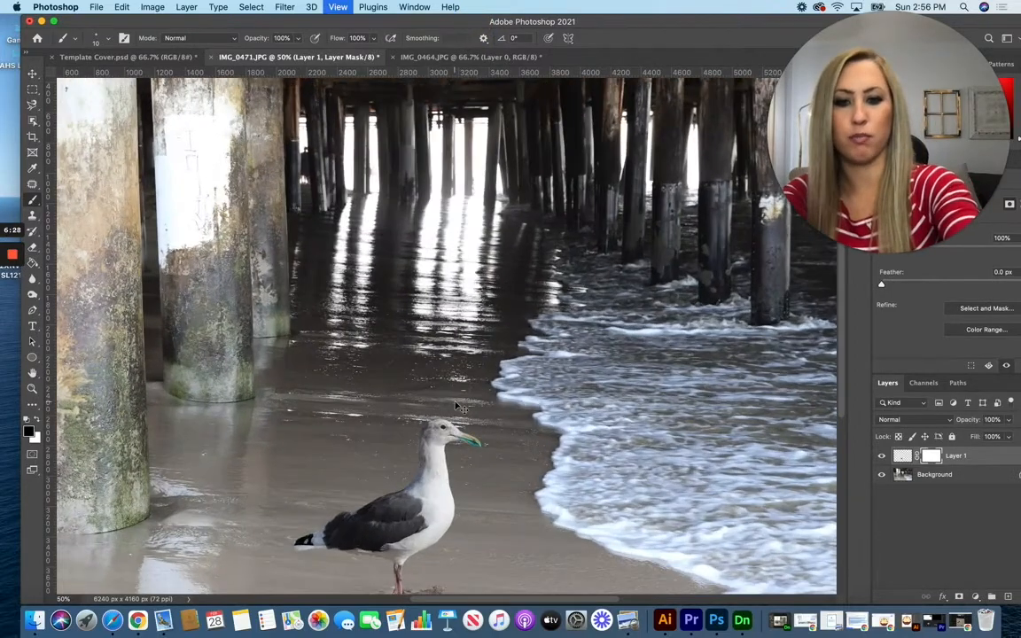
scroll(489, 431, "down", 10)
scroll(488, 337, "up", 10)
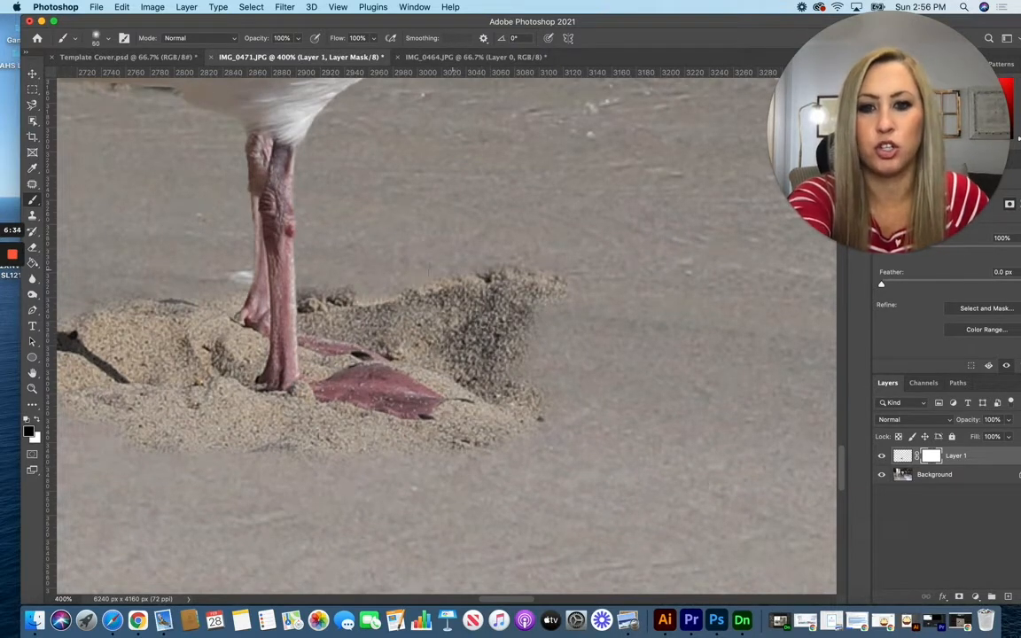
left_click_drag(297, 38, 255, 51)
mouse_move(424, 271)
left_mouse_down()
mouse_move(501, 280)
mouse_move(469, 273)
mouse_move(444, 295)
mouse_move(421, 297)
mouse_move(502, 318)
mouse_move(578, 296)
mouse_move(518, 334)
mouse_move(494, 349)
left_mouse_up()
key("[")
key("[")
left_click_drag(359, 304, 319, 311)
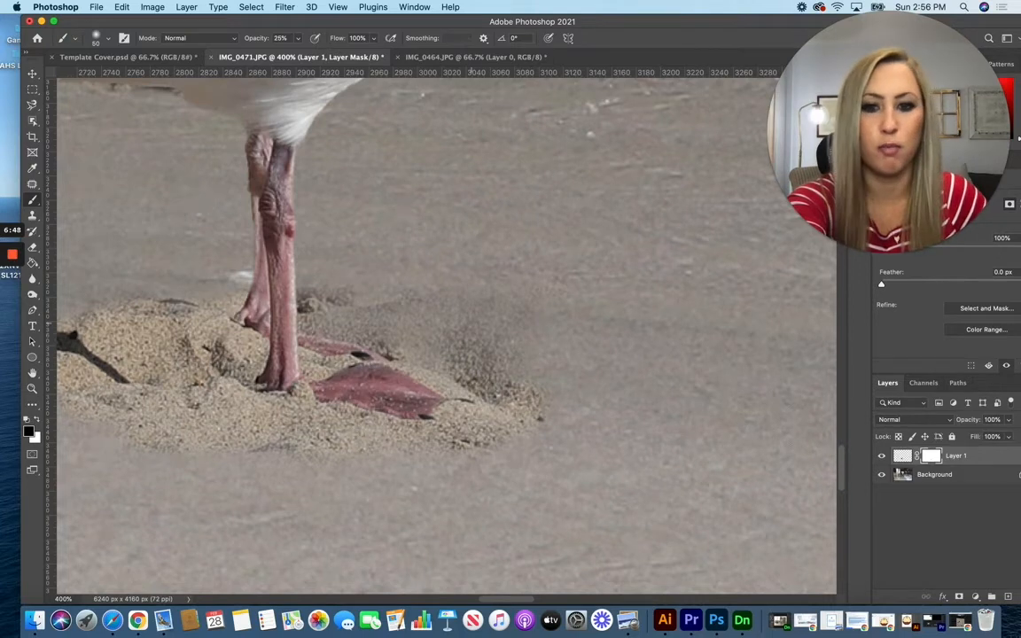
left_click_drag(441, 315, 395, 334)
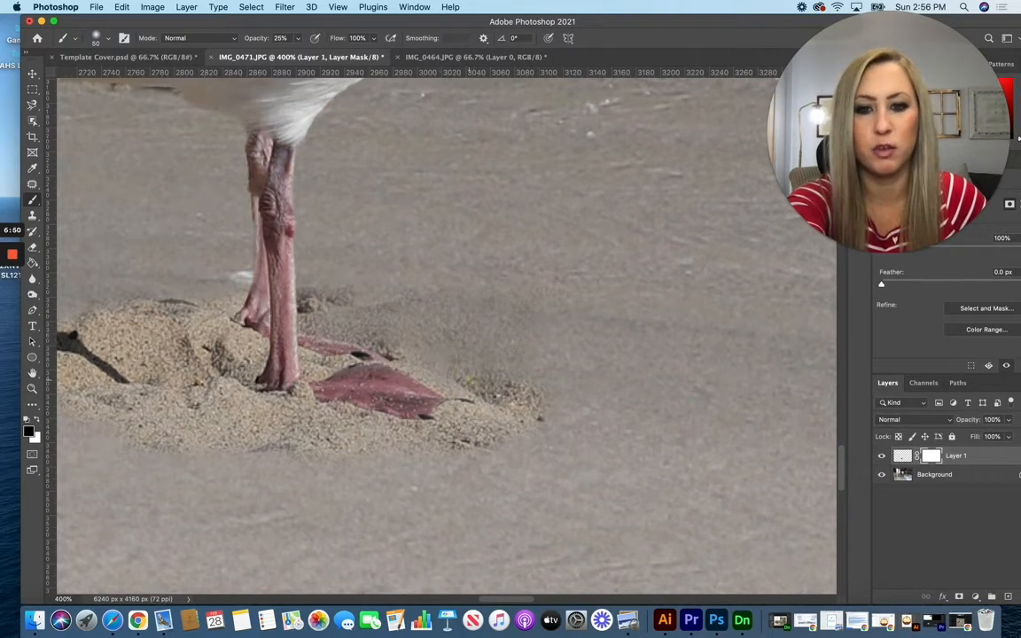
left_click_drag(539, 403, 470, 377)
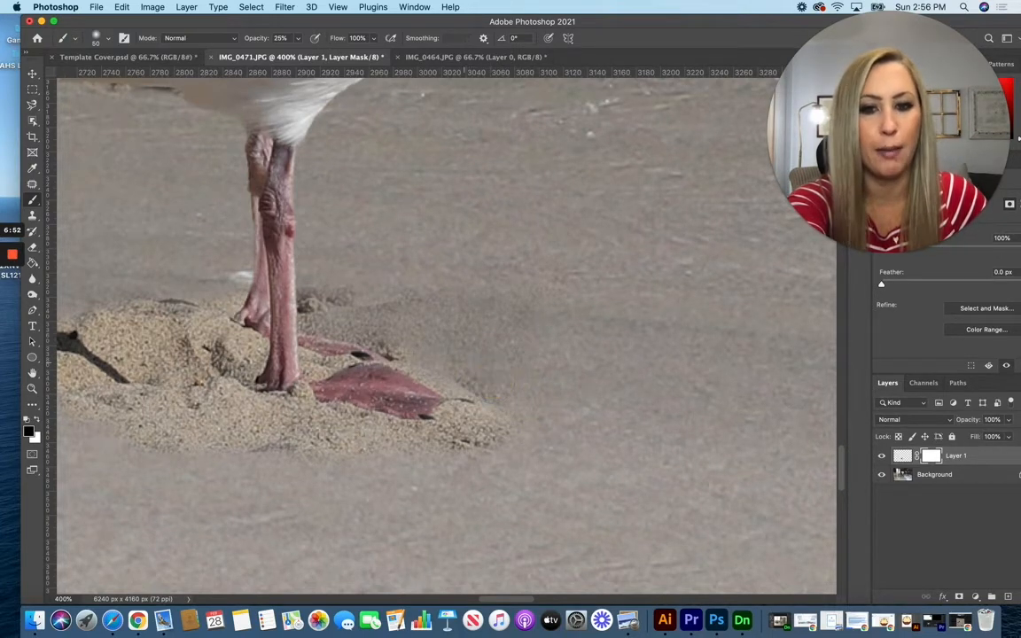
Fade the sand clumps close to the legs and around the front foot, reducing the brush to 25 px
left_click_drag(376, 308, 361, 298)
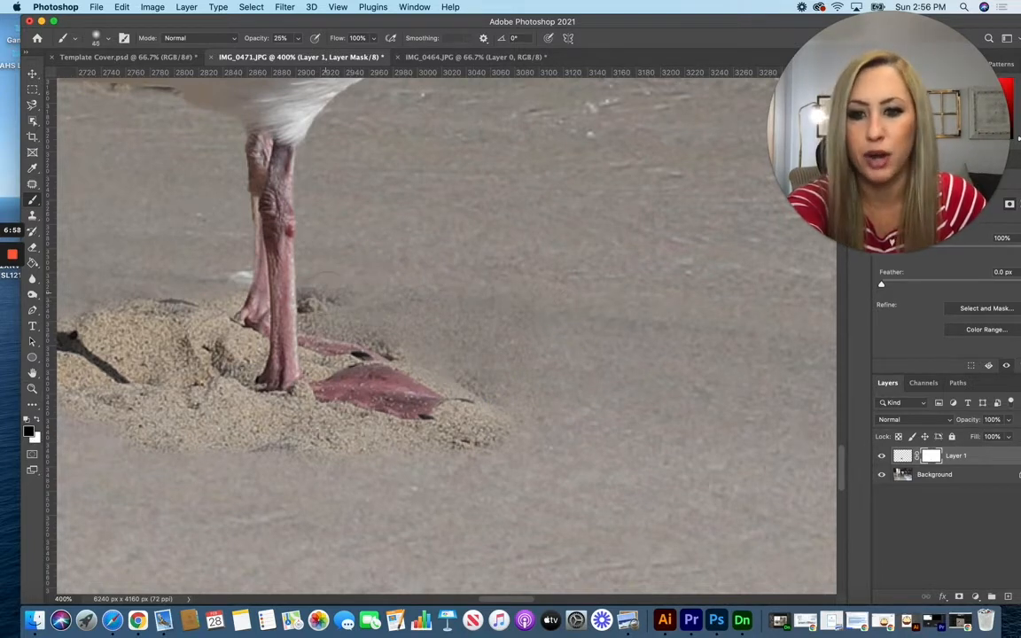
mouse_move(308, 297)
left_mouse_down()
mouse_move(309, 326)
mouse_move(396, 353)
mouse_move(335, 321)
left_mouse_up()
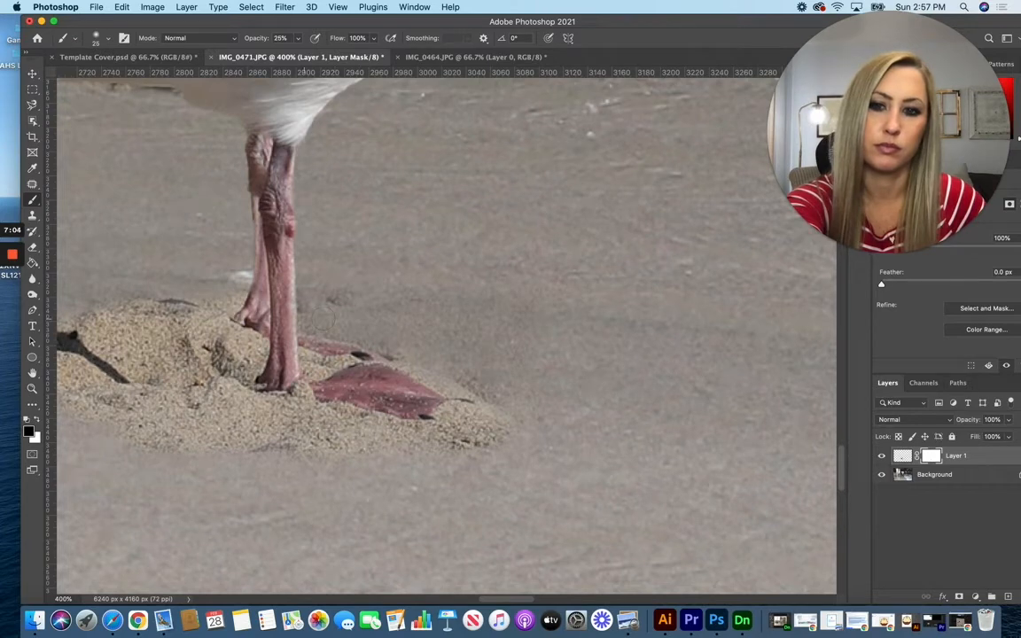
mouse_move(417, 347)
left_mouse_down()
mouse_move(457, 383)
mouse_move(468, 431)
mouse_move(444, 399)
mouse_move(299, 398)
mouse_move(327, 440)
left_mouse_up()
Fade the sand patch to the left of and below the legs on the mask with a larger black brush
key("bracketright")
key("bracketright")
mouse_move(156, 303)
left_mouse_down()
mouse_move(202, 312)
mouse_move(190, 376)
left_mouse_up()
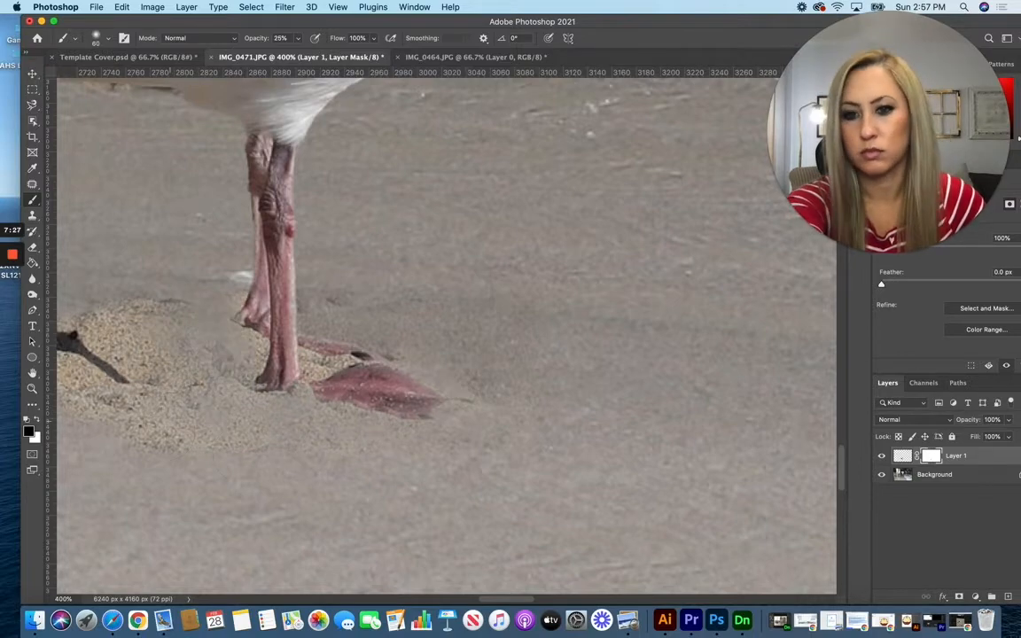
scroll(479, 523, "left", 5)
key("bracketright")
key("bracketright")
key("bracketright")
mouse_move(248, 323)
left_mouse_down()
mouse_move(226, 342)
mouse_move(319, 319)
mouse_move(345, 388)
left_mouse_up()
Mask out the sand between the toes and around the heels with a black 15 px brush at 25% opacity
key("super+plus")
key("super+plus")
key("super+plus")
key("super+plus")
key("bracketleft")
key("bracketleft")
key("bracketleft")
key("bracketleft")
key("bracketleft")
key("bracketleft")
key("bracketleft")
key("bracketleft")
key("bracketleft")
key("bracketleft")
key("bracketleft")
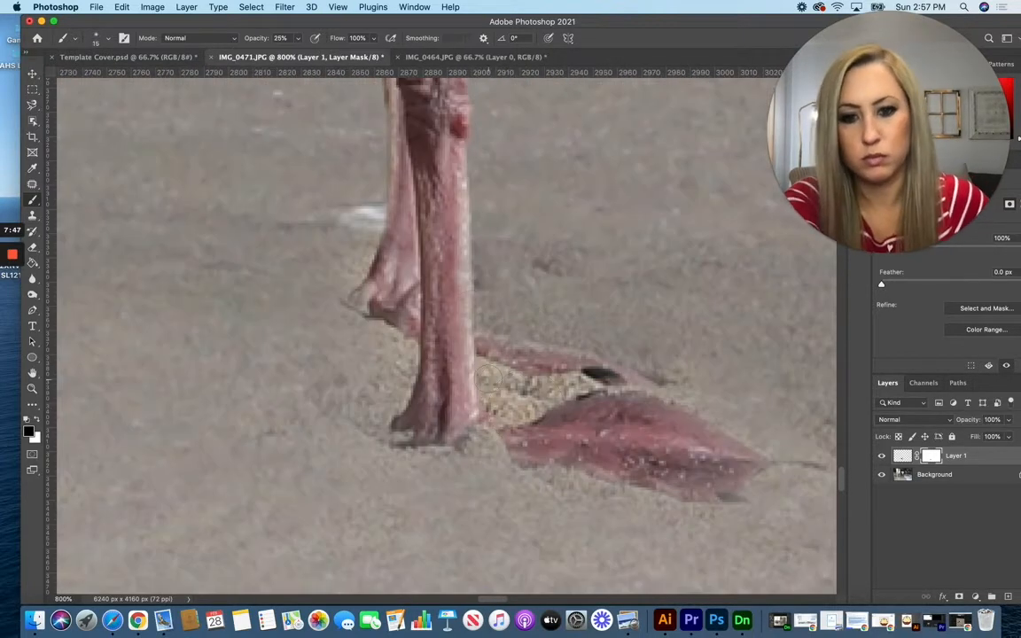
left_click(453, 377)
mouse_move(408, 417)
left_mouse_down()
mouse_move(449, 456)
mouse_move(661, 506)
mouse_move(397, 449)
mouse_move(399, 374)
mouse_move(387, 397)
left_mouse_up()
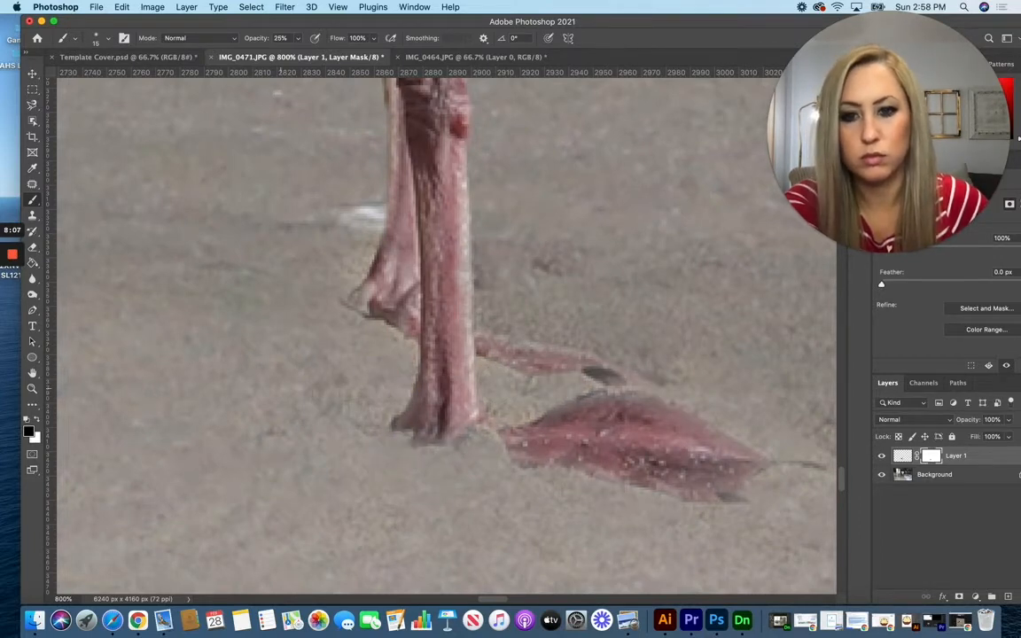
left_click(333, 300)
left_click_drag(333, 300, 343, 214)
Restore the over-masked edges of both feet and toe tips by painting white on the mask with a 9 px brush
left_click(37, 420)
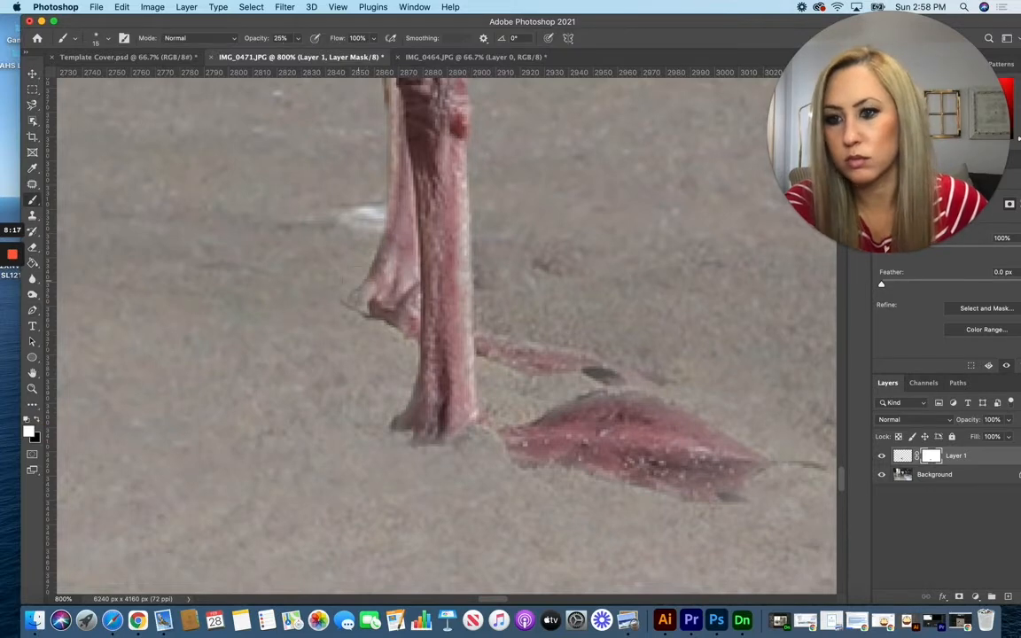
left_click(36, 421)
key("bracketleft")
key("bracketleft")
mouse_move(362, 303)
left_mouse_down()
mouse_move(376, 278)
mouse_move(431, 384)
mouse_move(635, 405)
mouse_move(565, 421)
mouse_move(709, 451)
mouse_move(721, 492)
mouse_move(758, 470)
left_mouse_up()
Remove the leftover sand between the leg and the front foot and near its toe tip with a black 9 px brush
left_click(36, 418)
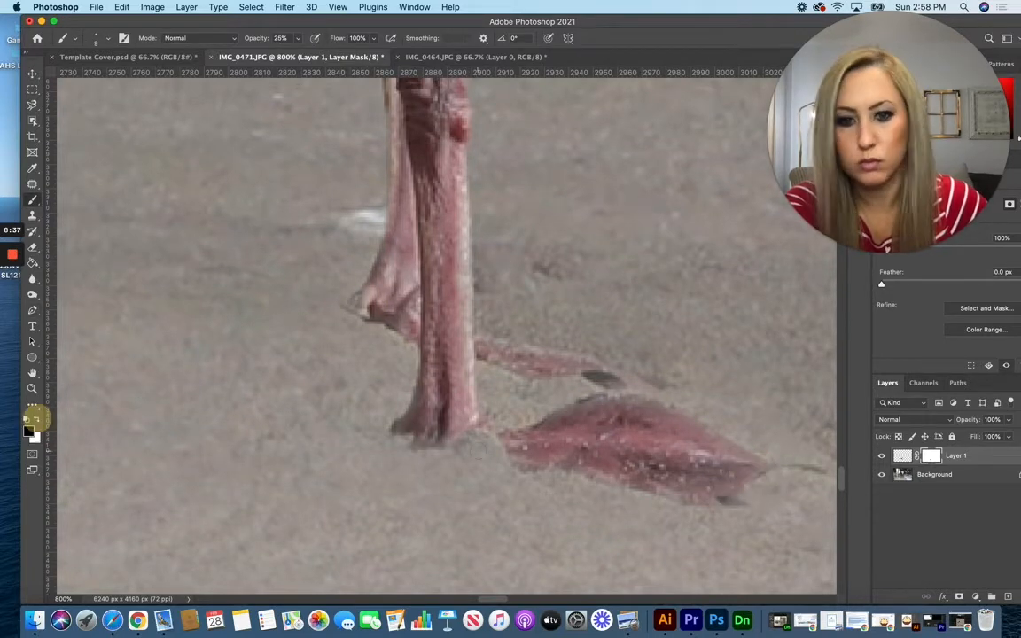
mouse_move(468, 373)
left_mouse_down()
mouse_move(493, 418)
mouse_move(491, 408)
left_mouse_up()
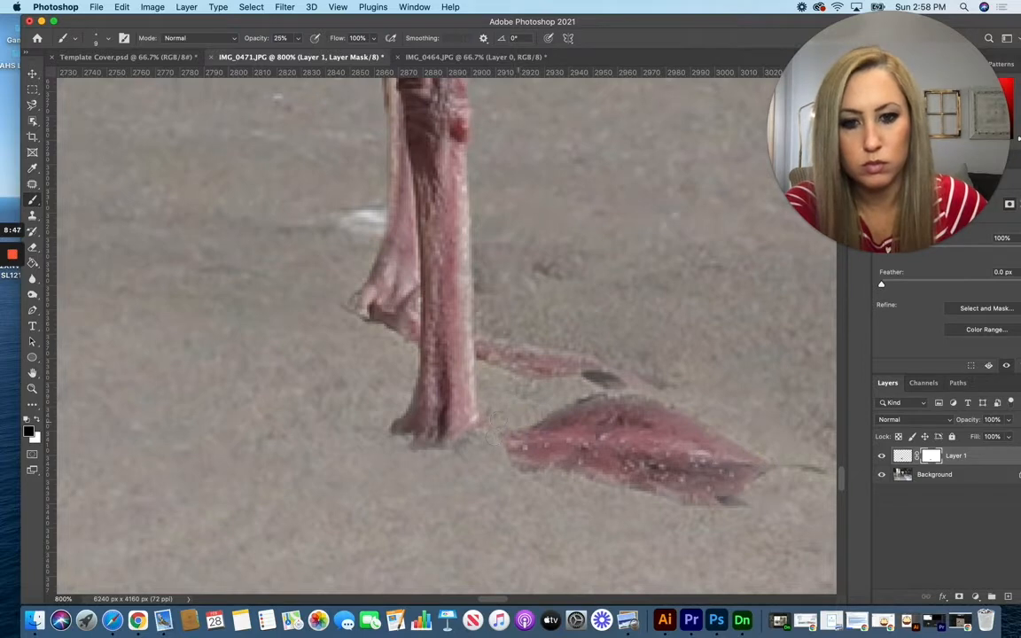
mouse_move(723, 514)
left_mouse_down()
mouse_move(761, 443)
mouse_move(706, 419)
mouse_move(745, 492)
left_mouse_up()
key("super+minus")
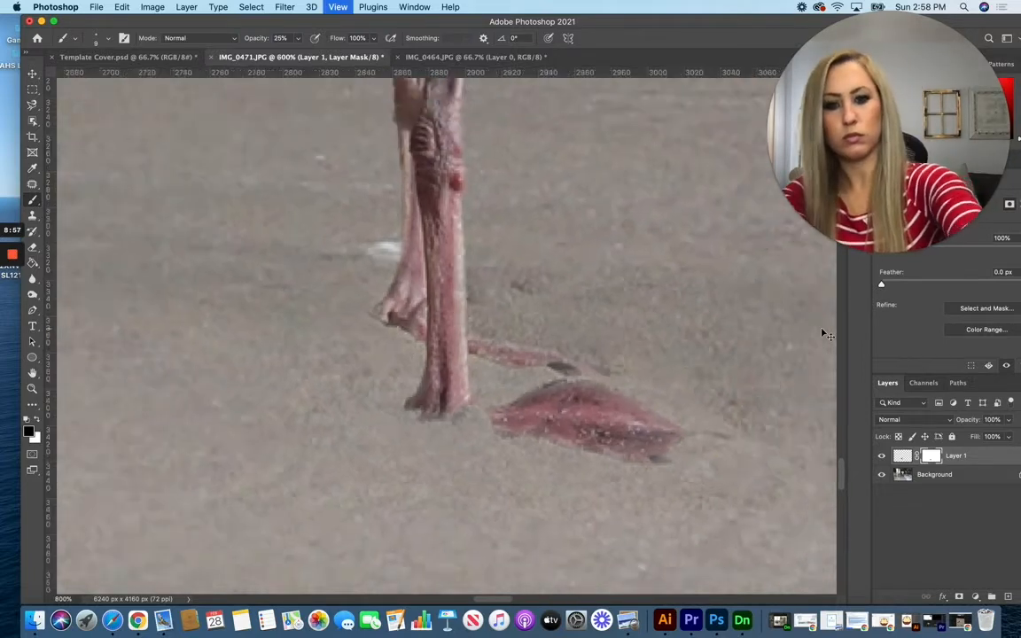
key("super+minus")
key("super+minus")
key("super+minus")
key("super+minus")
key("super+minus")
key("super+minus")
scroll(443, 328, "up", 5)
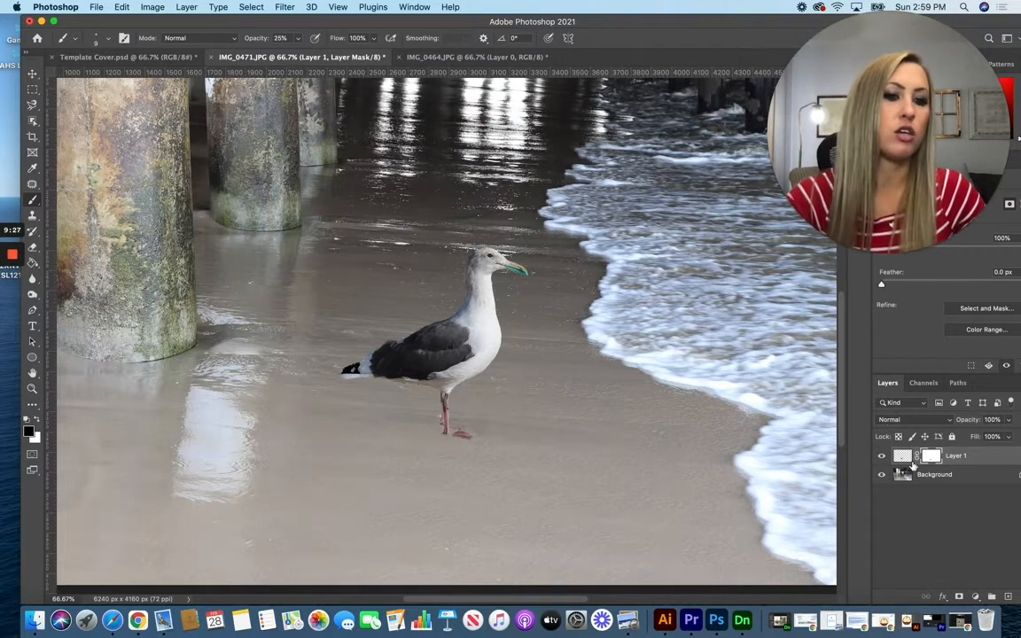
Target the seagull layer's image instead of its mask and lower its Exposure adjustment to -0.33
left_click(902, 456)
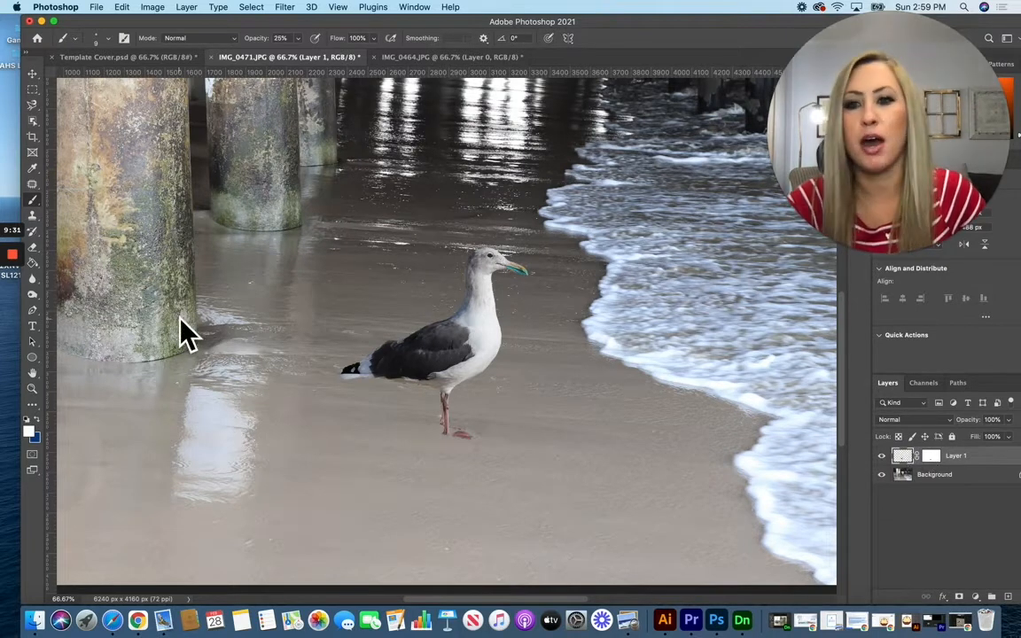
left_click(158, 7)
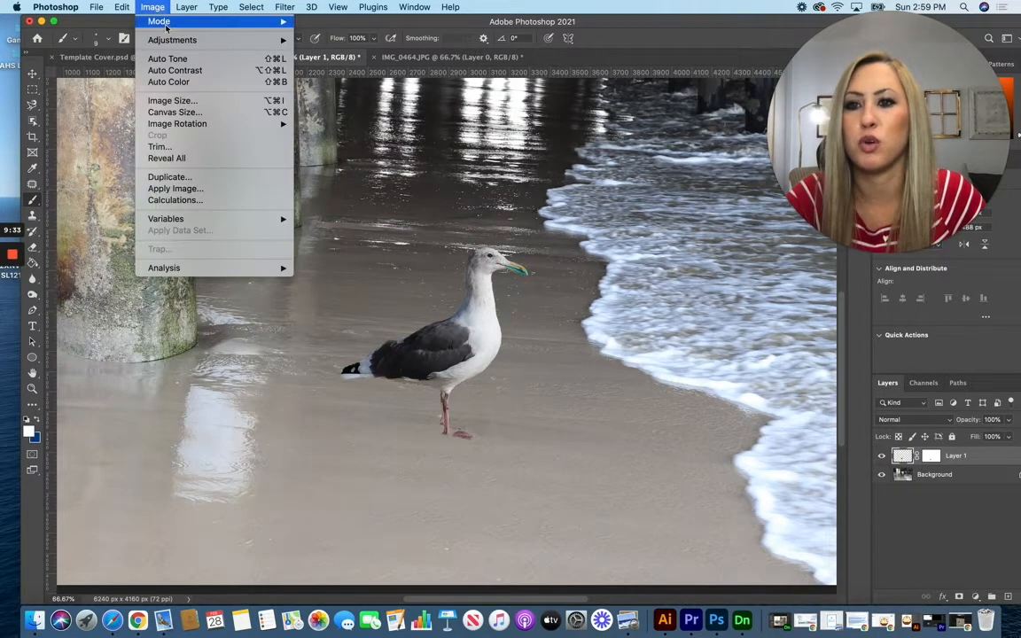
mouse_move(271, 39)
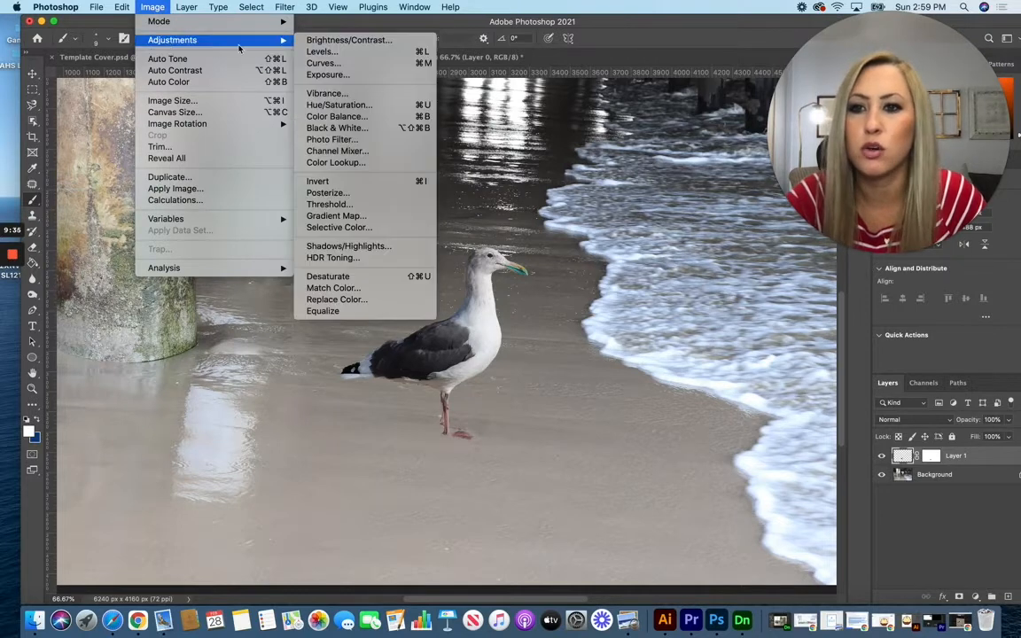
left_click(341, 75)
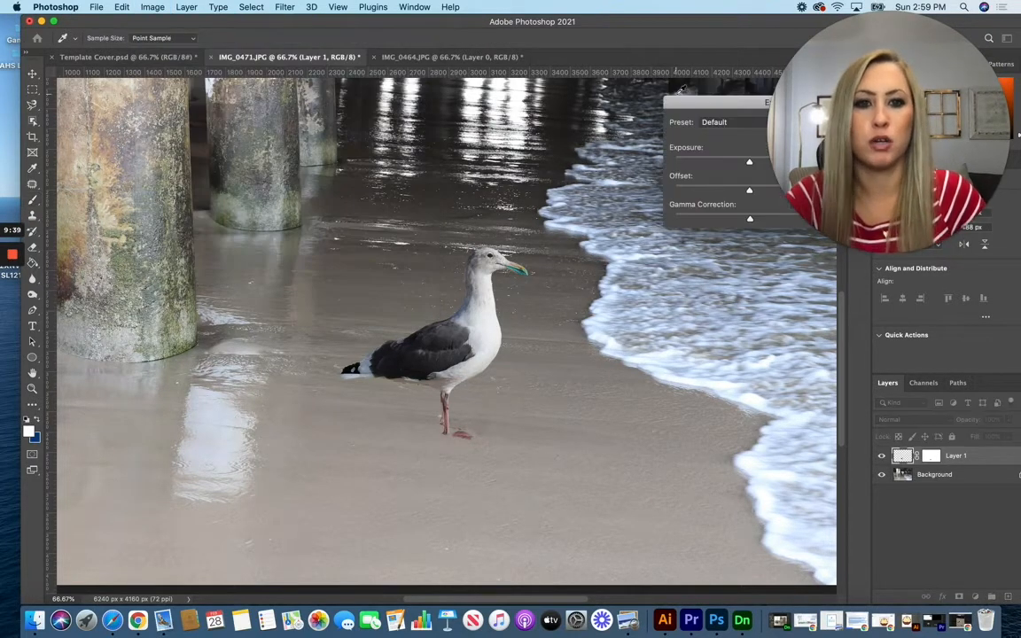
left_click_drag(708, 111, 182, 68)
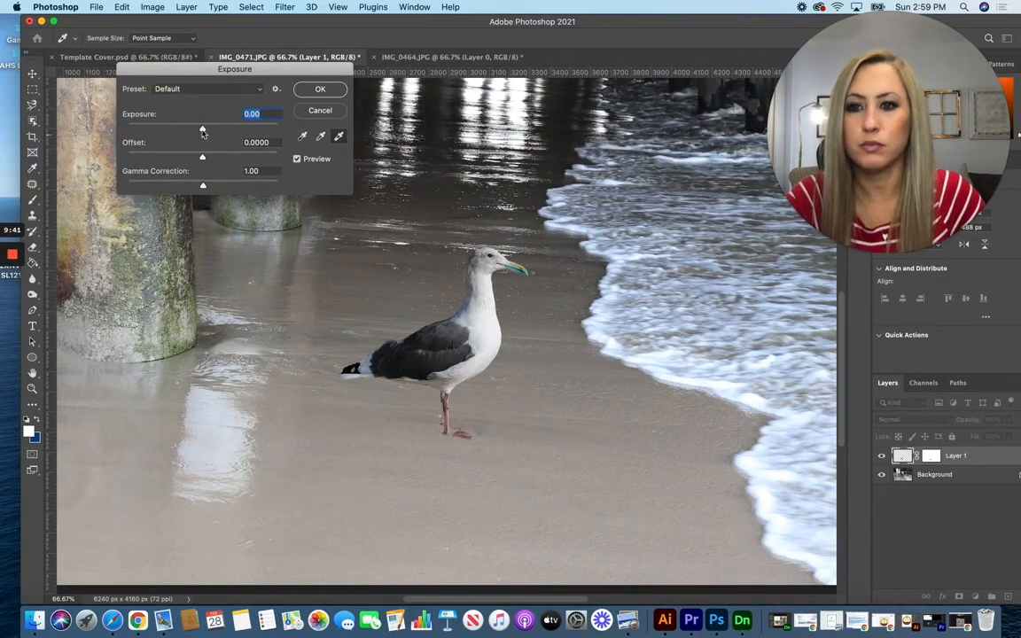
left_click_drag(202, 132, 199, 134)
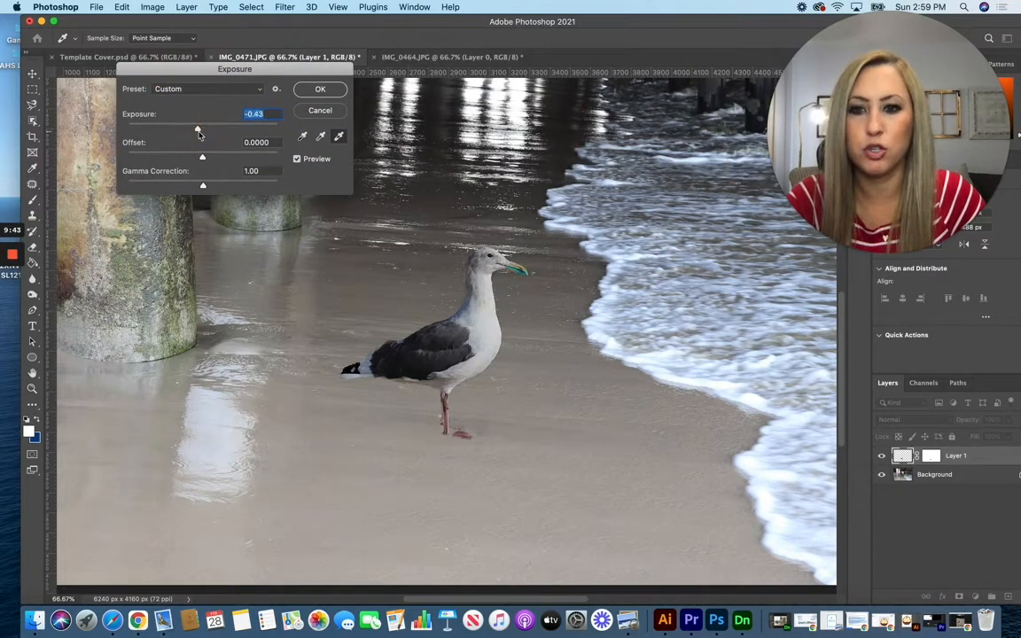
left_click(199, 134)
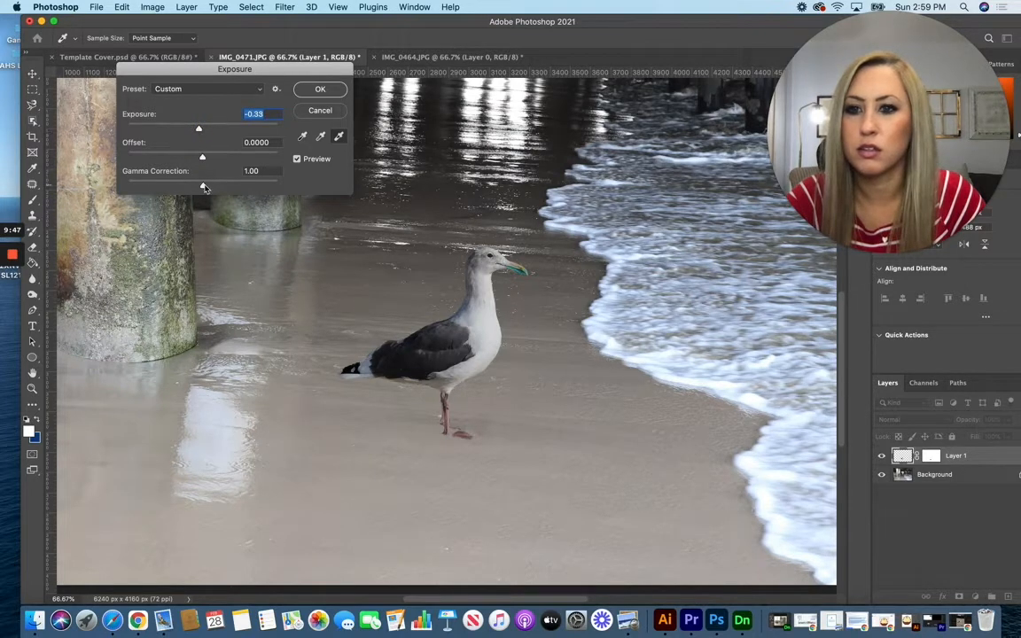
Darken the gull's midtones slightly with gamma correction, fine-tune its exposure, and apply the adjustment
left_click_drag(203, 184, 211, 189)
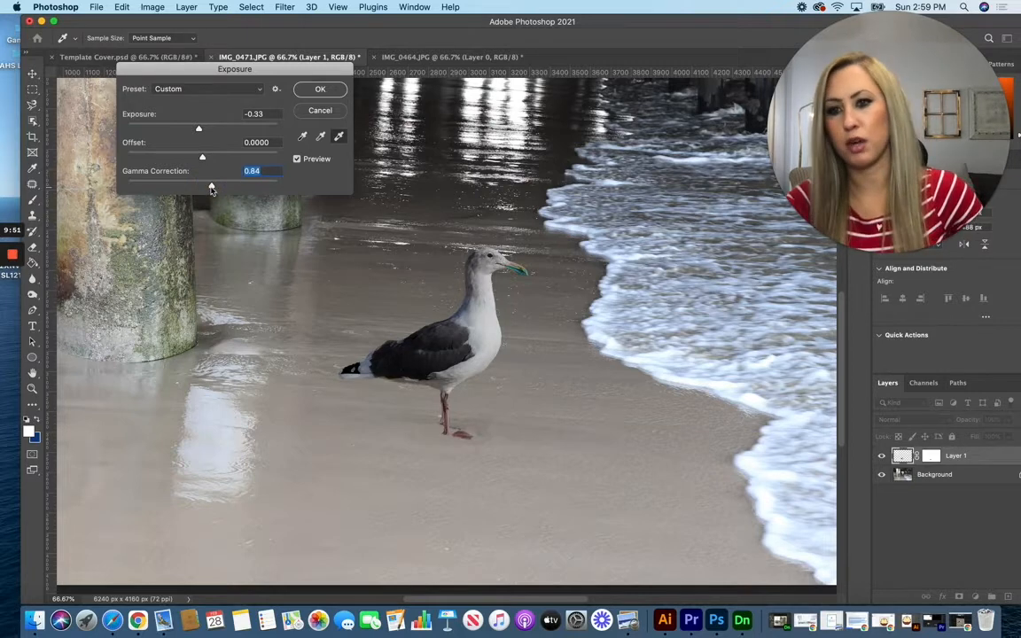
left_click(211, 187)
left_click_drag(200, 130, 201, 130)
left_click_drag(211, 186, 205, 188)
left_click(327, 89)
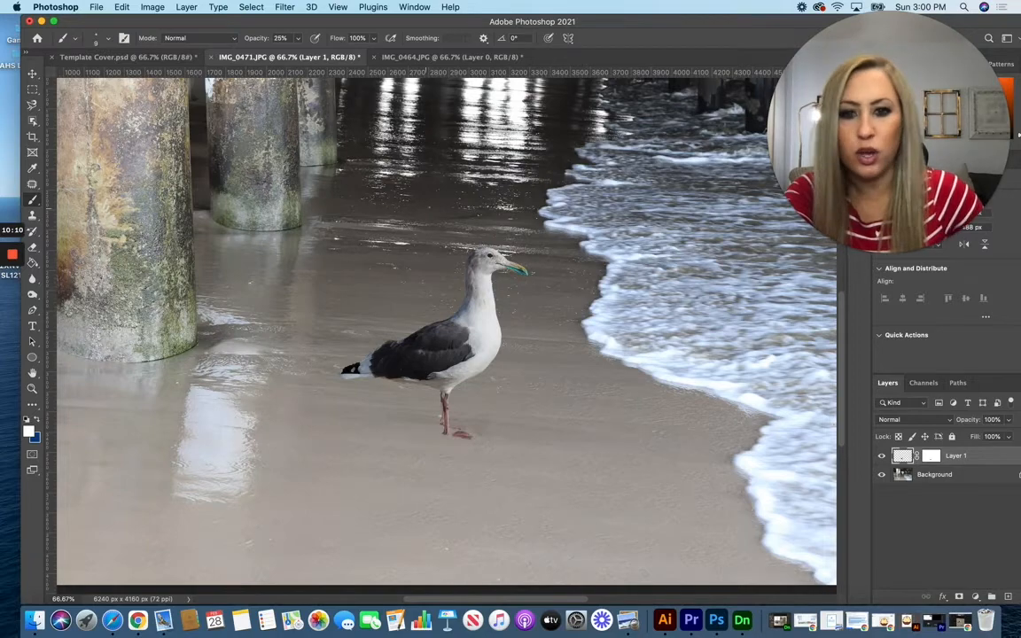
Lighten the gull's head and upper neck with the Dodge tool using a size 50 brush, midtones range and 50% exposure
key("super+equal")
key("super+equal")
key("super+equal")
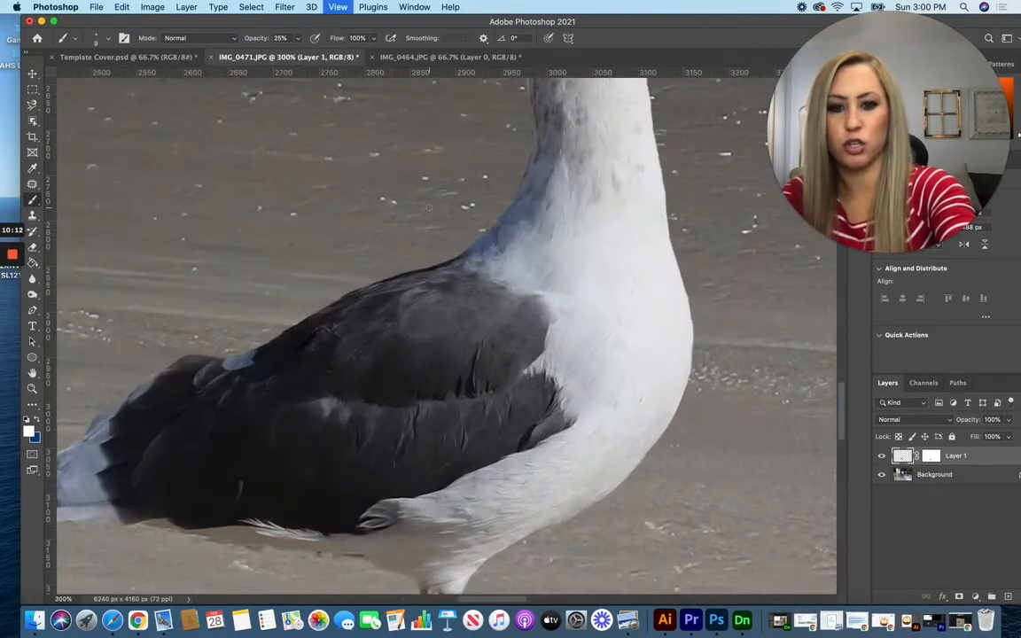
scroll(464, 234, "up", 5)
scroll(465, 234, "right", 5)
scroll(470, 239, "left", 1)
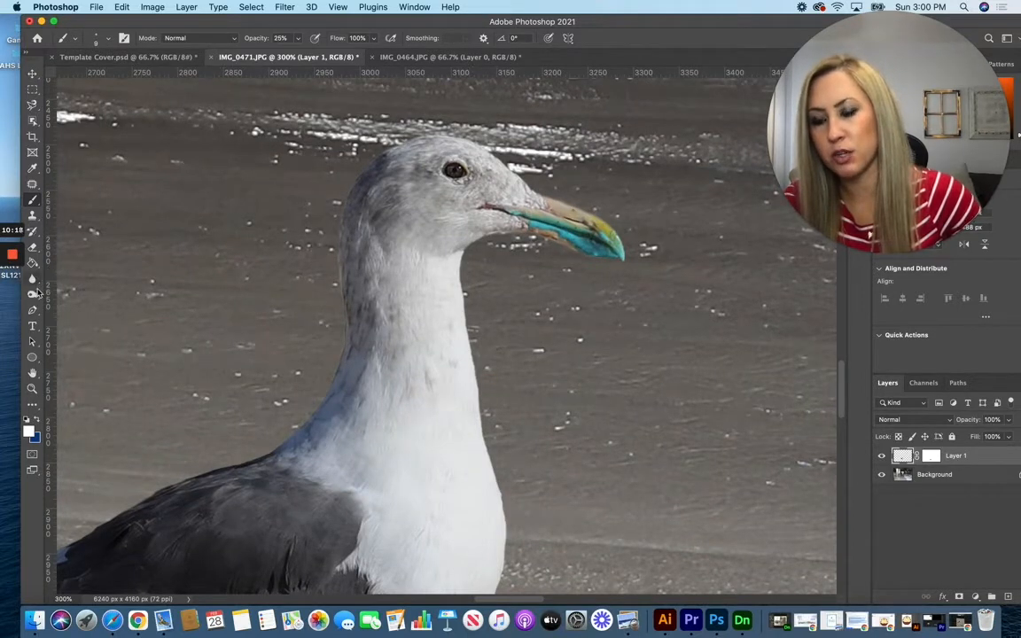
left_click(32, 293)
left_click(93, 304)
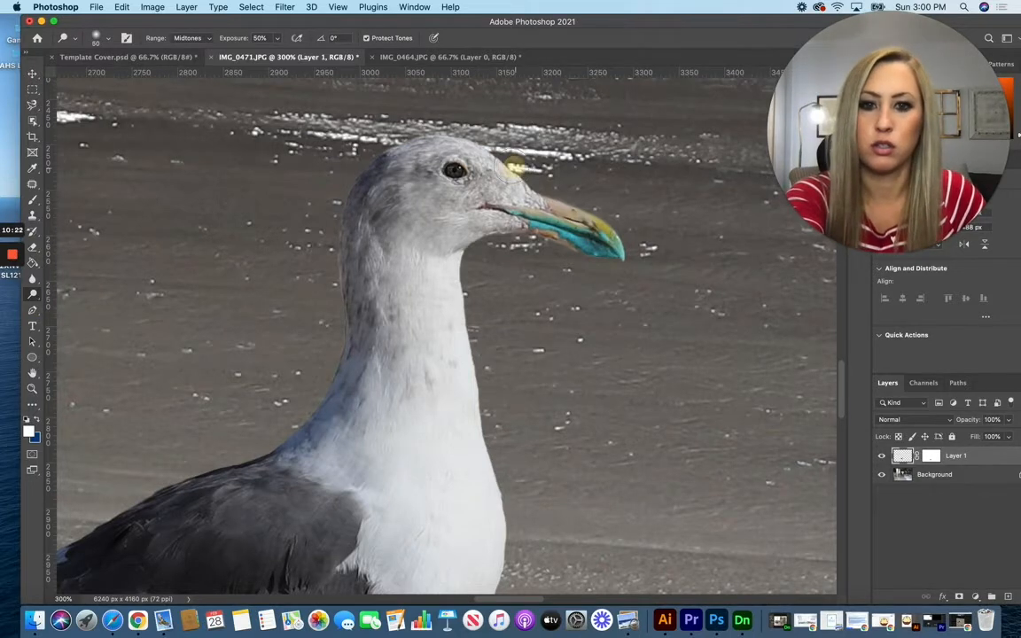
mouse_move(465, 146)
left_mouse_down()
mouse_move(449, 125)
mouse_move(372, 148)
mouse_move(346, 170)
mouse_move(337, 200)
mouse_move(306, 222)
mouse_move(324, 289)
mouse_move(335, 149)
mouse_move(390, 130)
mouse_move(497, 173)
left_mouse_up()
mouse_move(376, 122)
left_mouse_down()
mouse_move(428, 133)
mouse_move(461, 266)
mouse_move(430, 244)
left_mouse_up()
Clean up the fringe along the back of the gull's head and neck with the Eraser at 100% opacity
key("e")
left_click_drag(324, 159, 305, 288)
left_click_drag(311, 213, 335, 272)
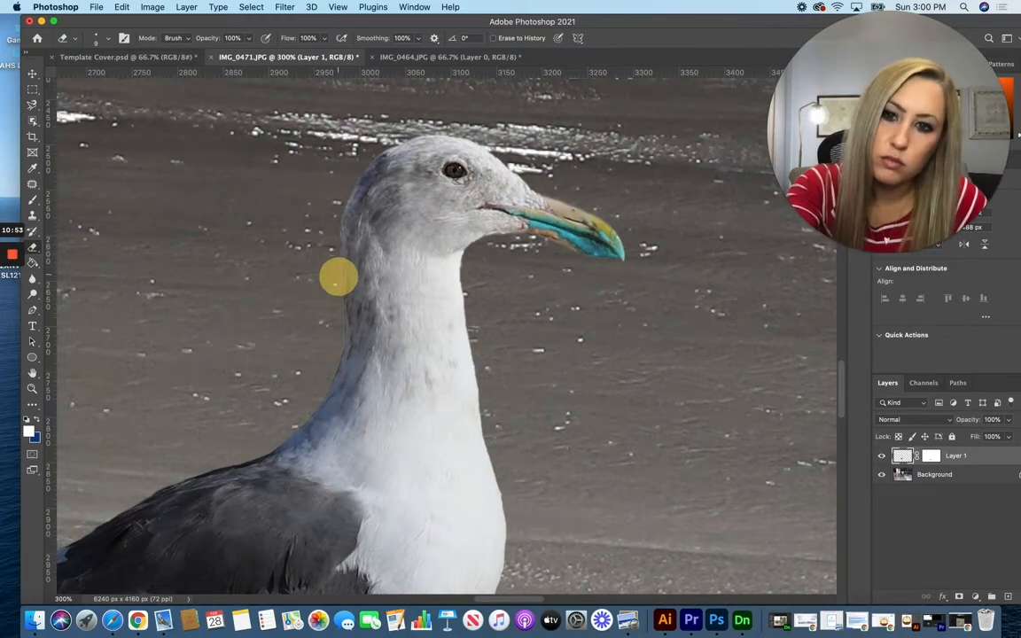
key("super+minus")
key("super+minus")
key("super+minus")
key("super+minus")
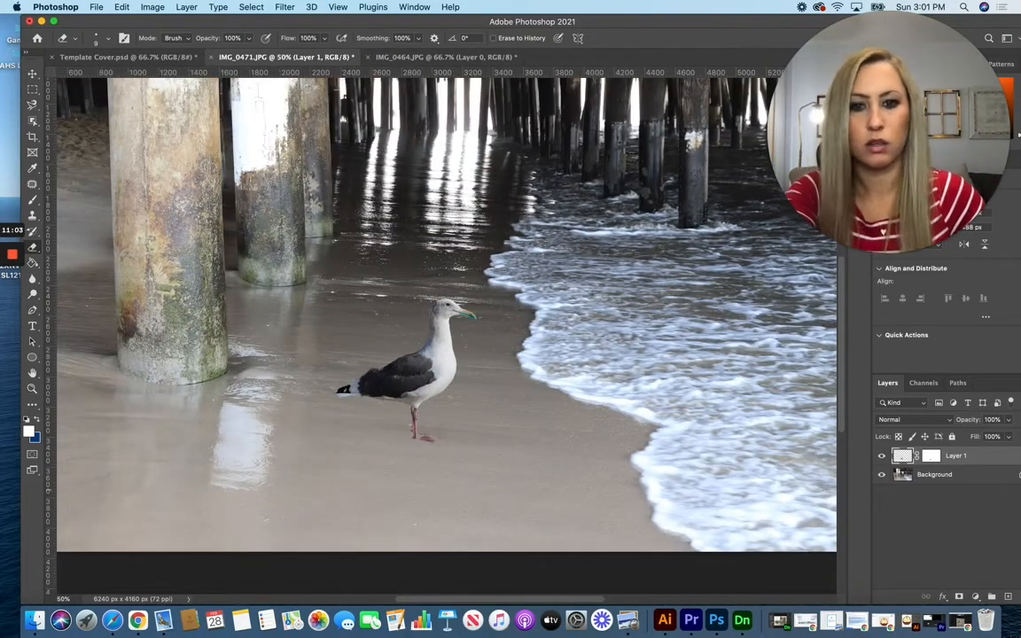
Duplicate the Background layer and merge the copy with the seagull layer, keeping the original Background separate
left_click_drag(740, 21, 647, 12)
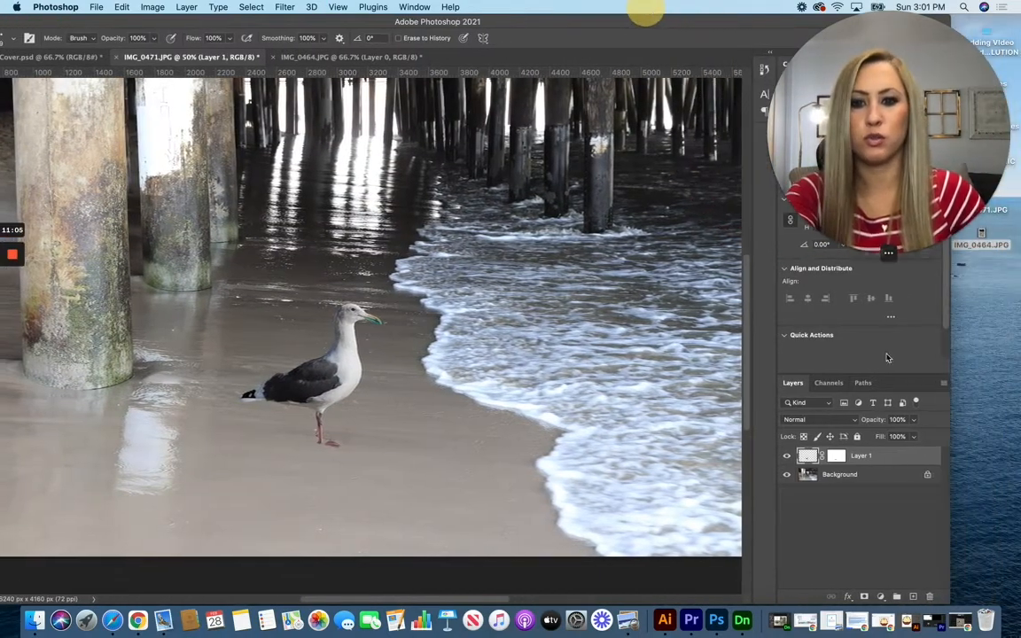
left_click_drag(843, 480, 915, 595)
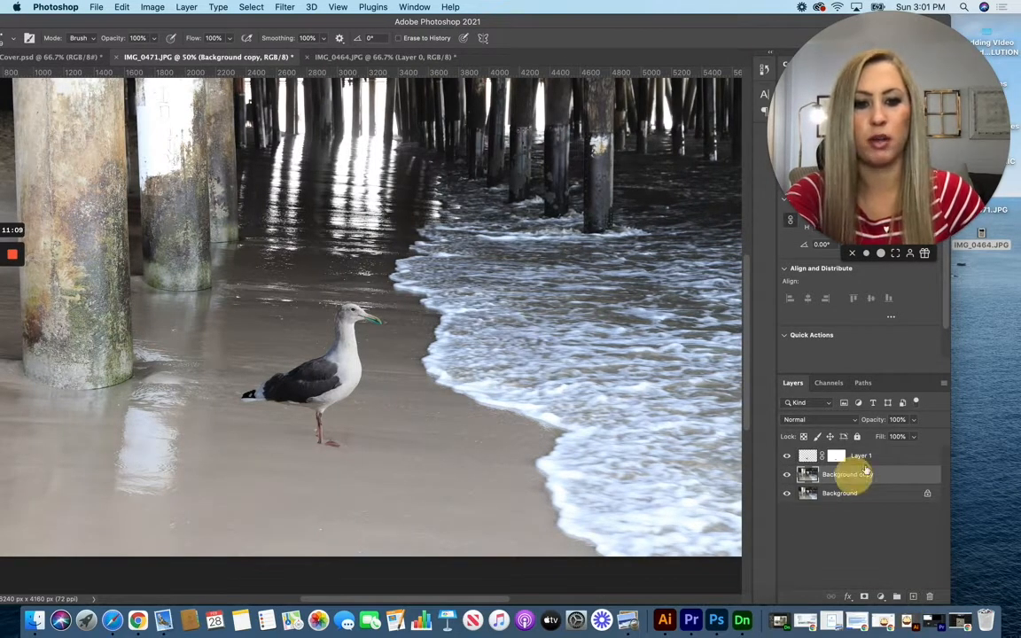
left_click(876, 461)
left_click(860, 461)
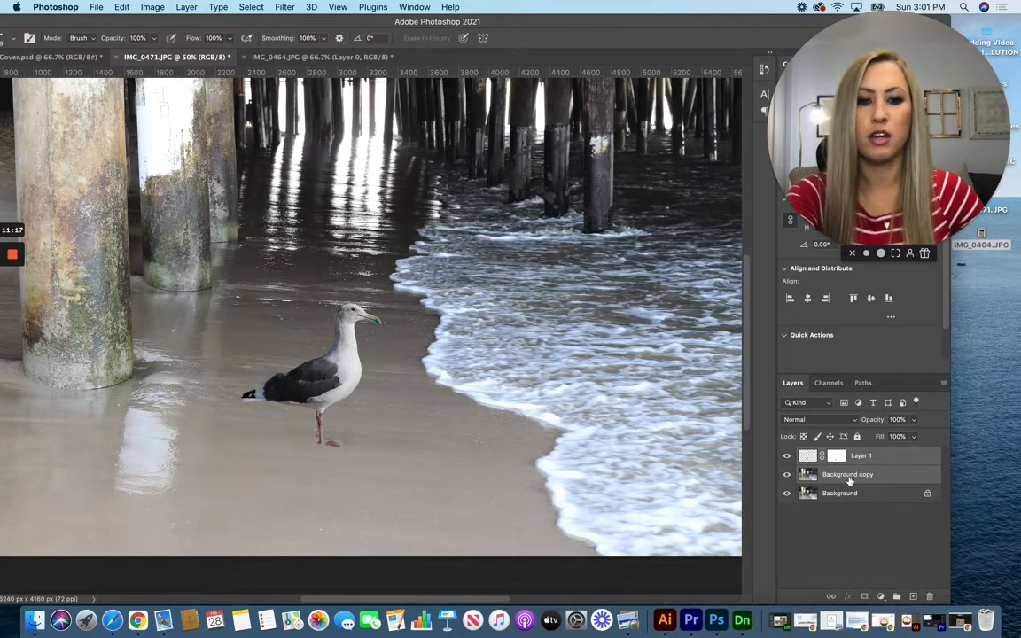
key("ctrl+e")
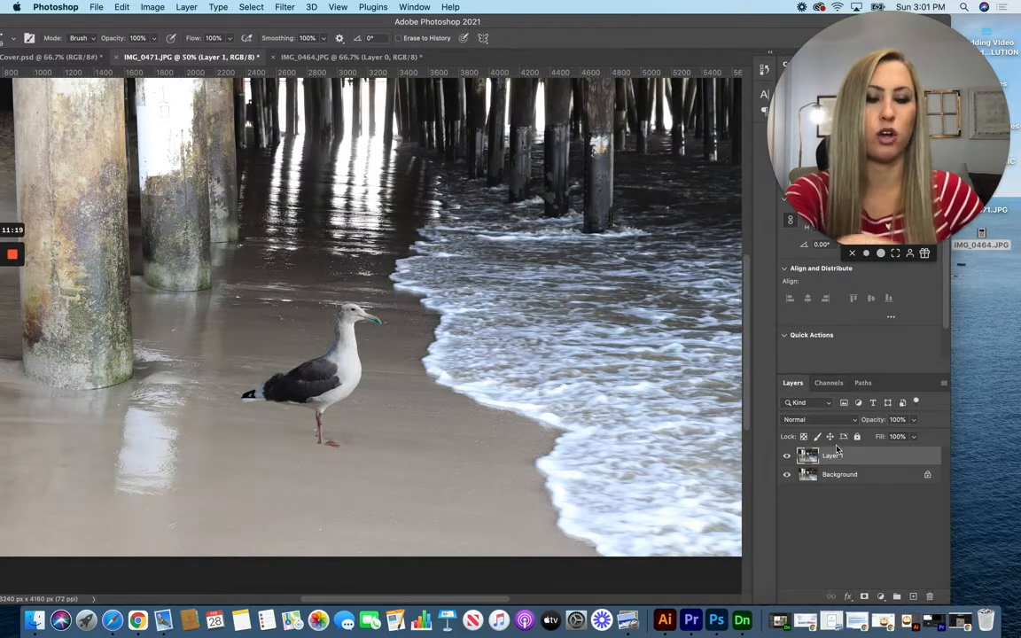
Toggle the merged layer's visibility to compare the composite with the original pier photo
right_click(844, 456)
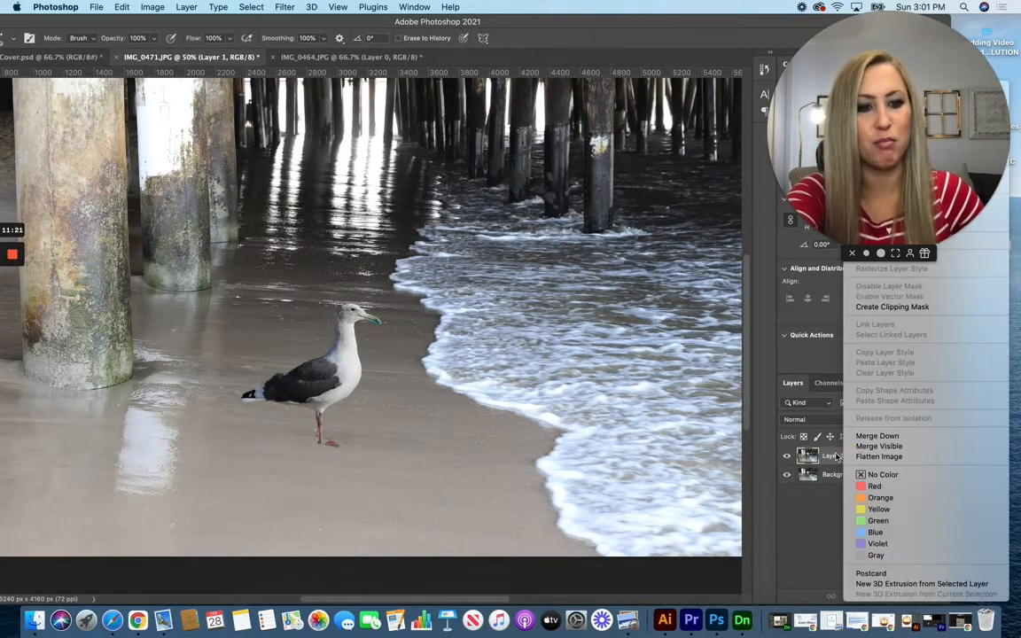
key("Escape")
left_click_drag(627, 20, 712, 28)
left_click(870, 466)
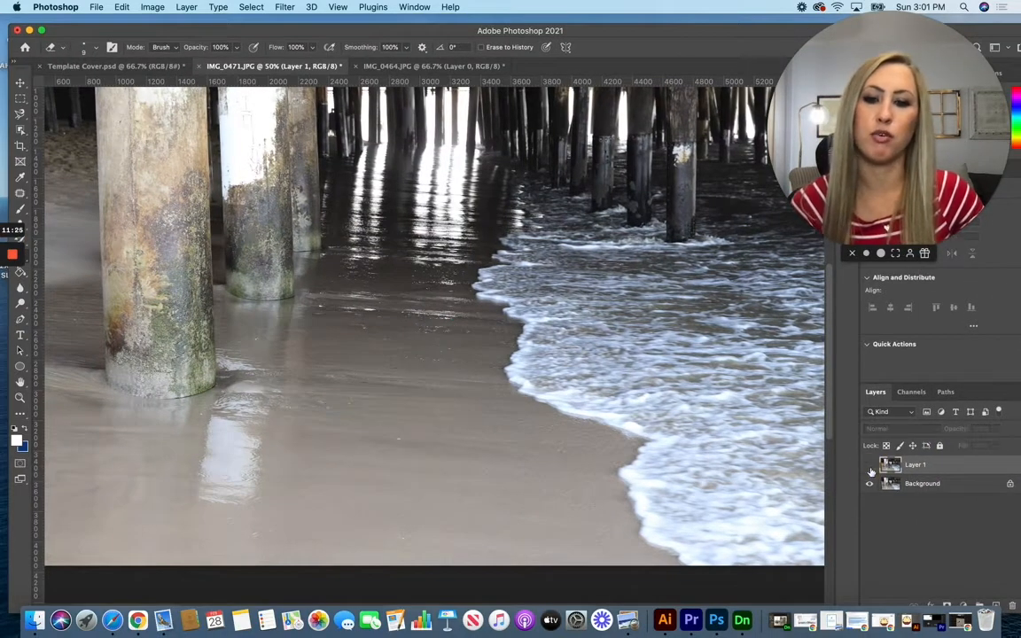
left_click(870, 467)
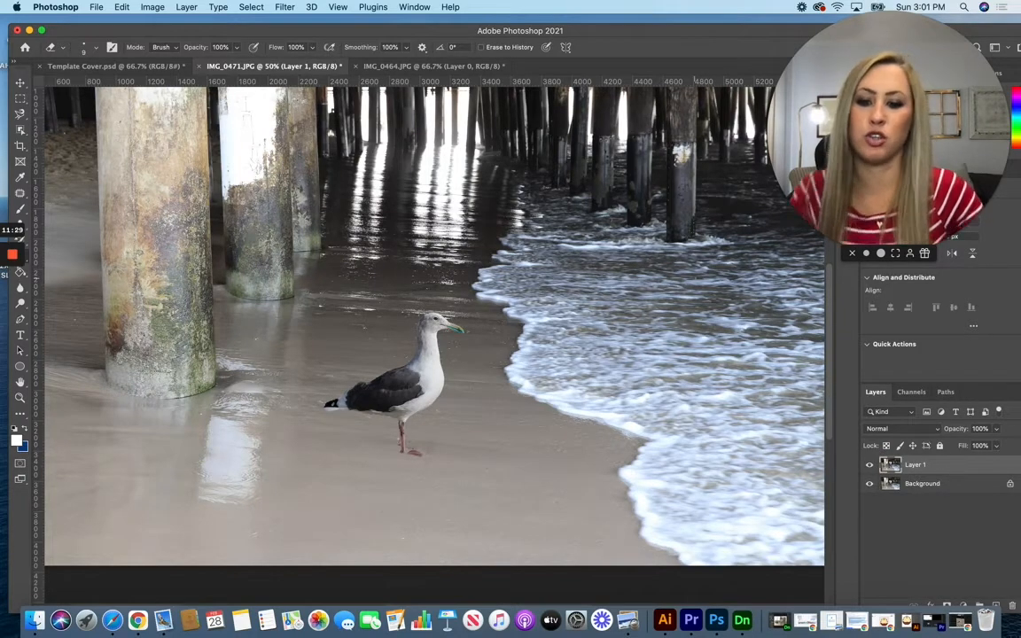
key("super+minus")
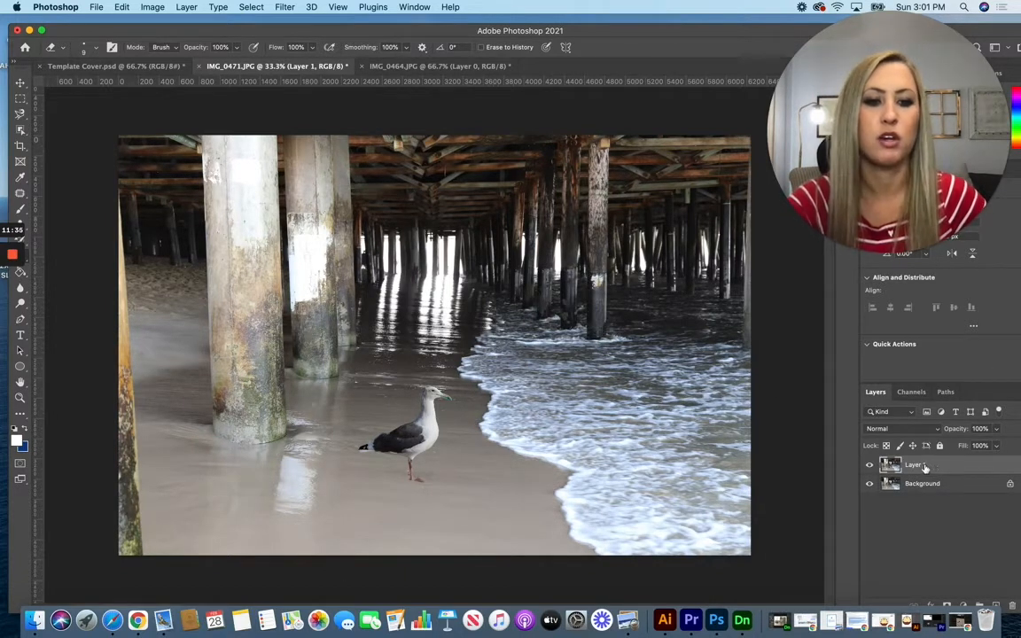
left_click(869, 464)
left_click(869, 465)
Duplicate the merged Layer 1 and open the Camera Raw Filter on the copy
left_click_drag(887, 466, 996, 605)
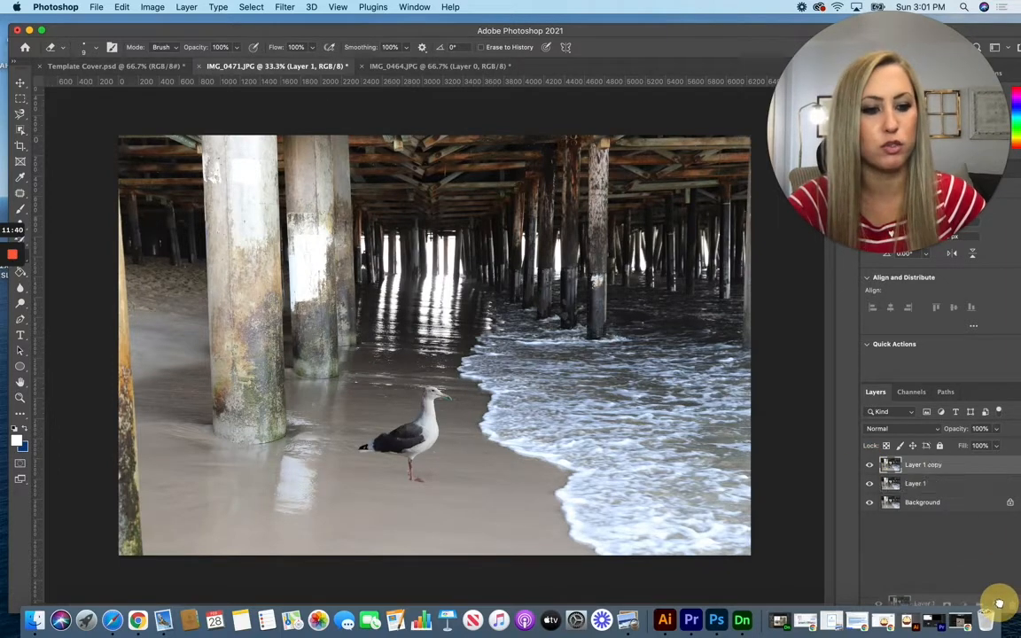
left_click(290, 9)
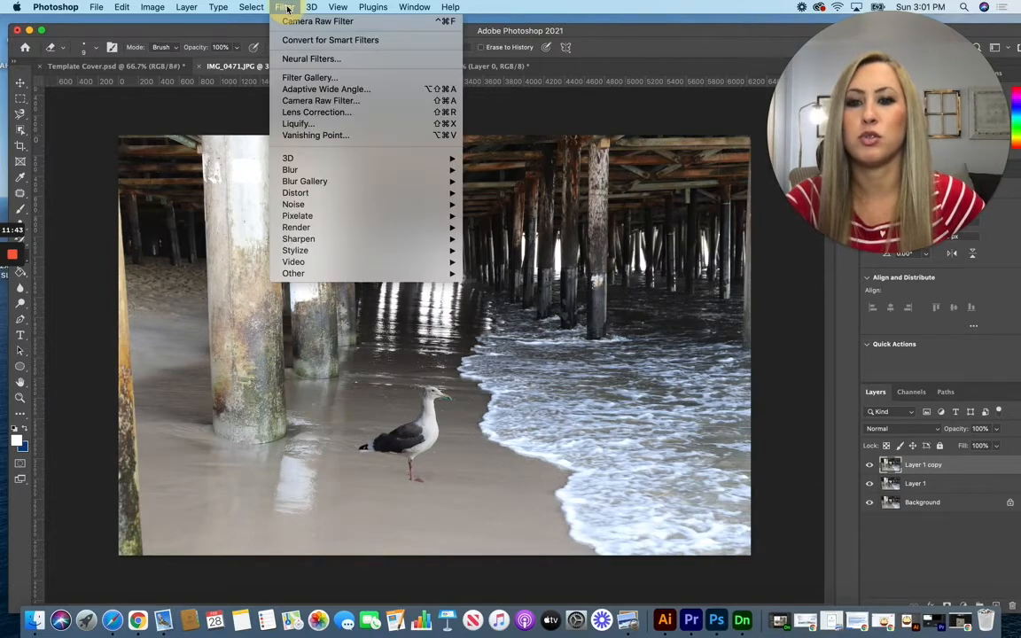
left_click(599, 215)
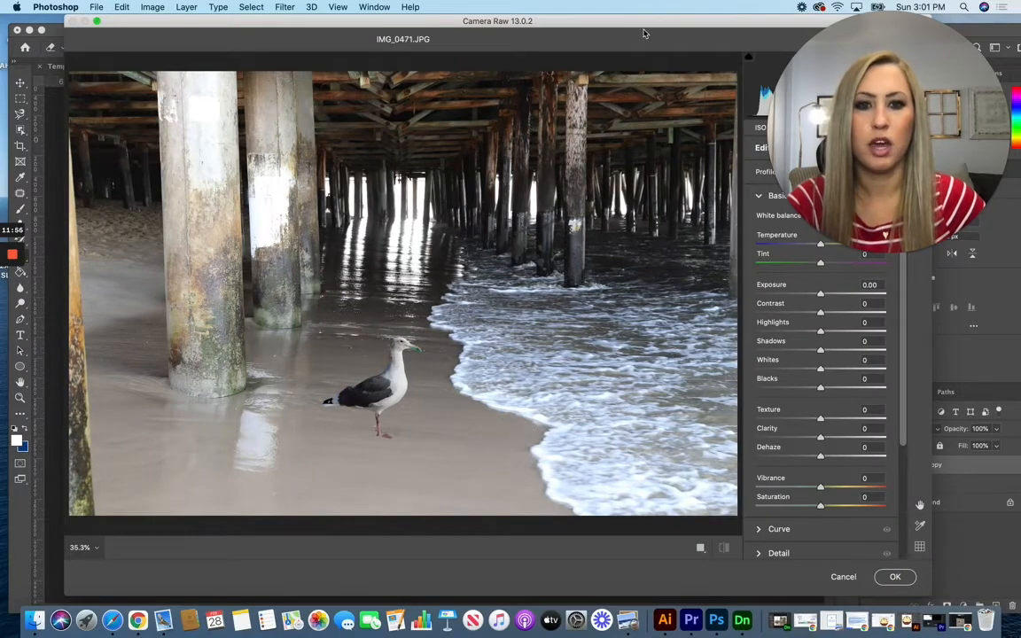
left_click_drag(645, 34, 515, 34)
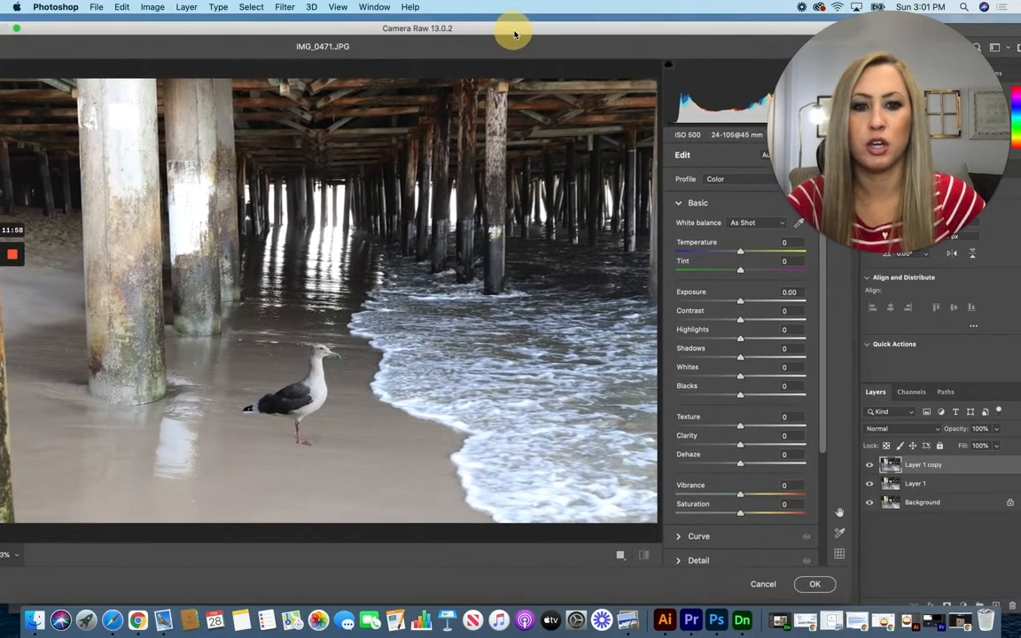
Set the photo's temperature to +13, exposure to -0.25, whites to -40, blacks to -18 and clarity to +10
left_click_drag(741, 253, 751, 256)
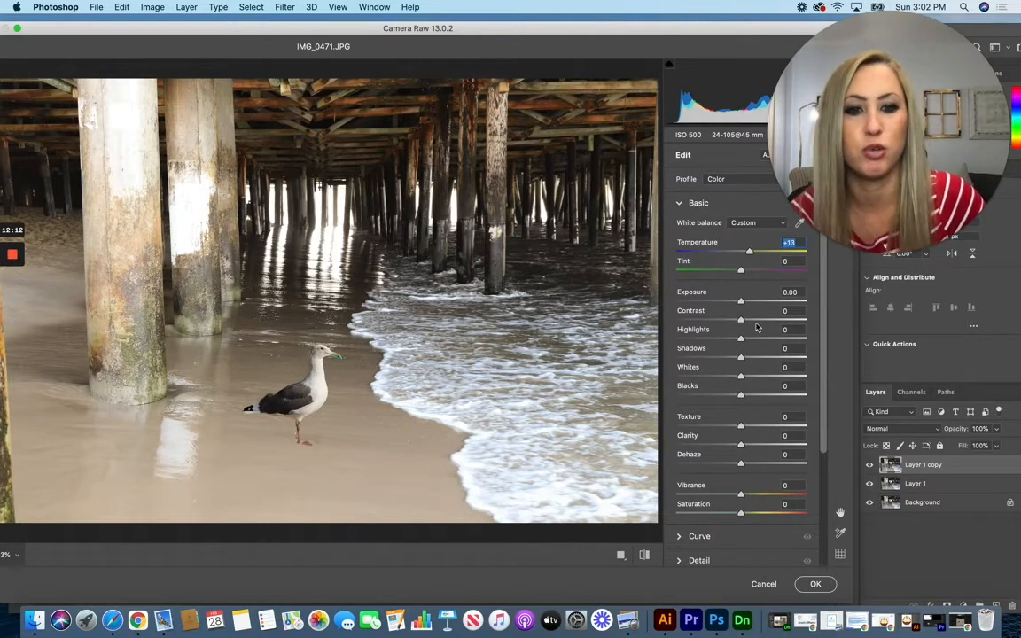
left_click_drag(742, 305, 739, 306)
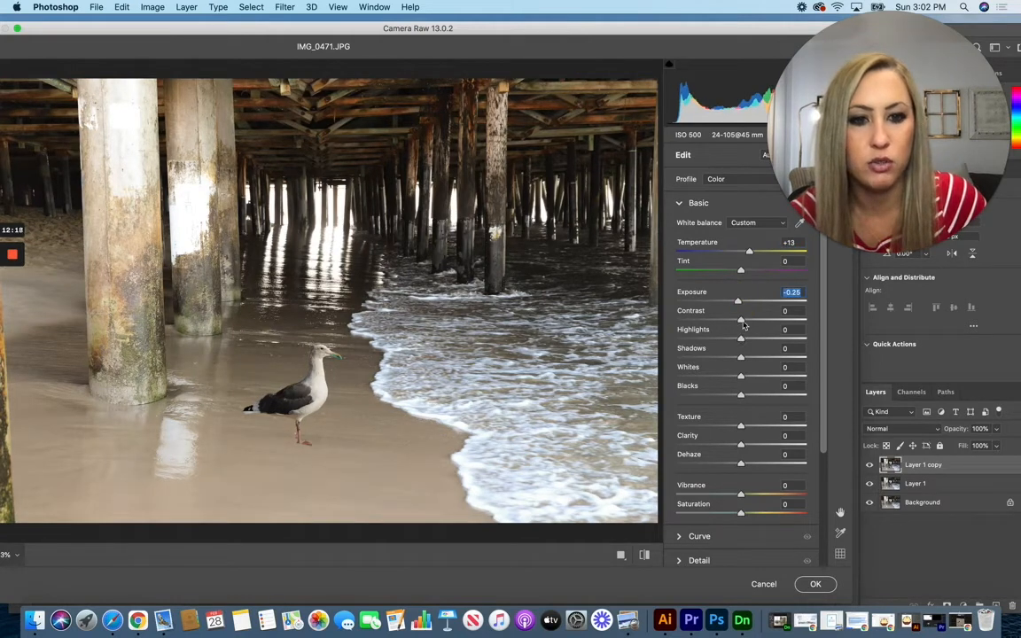
left_click_drag(740, 376, 733, 400)
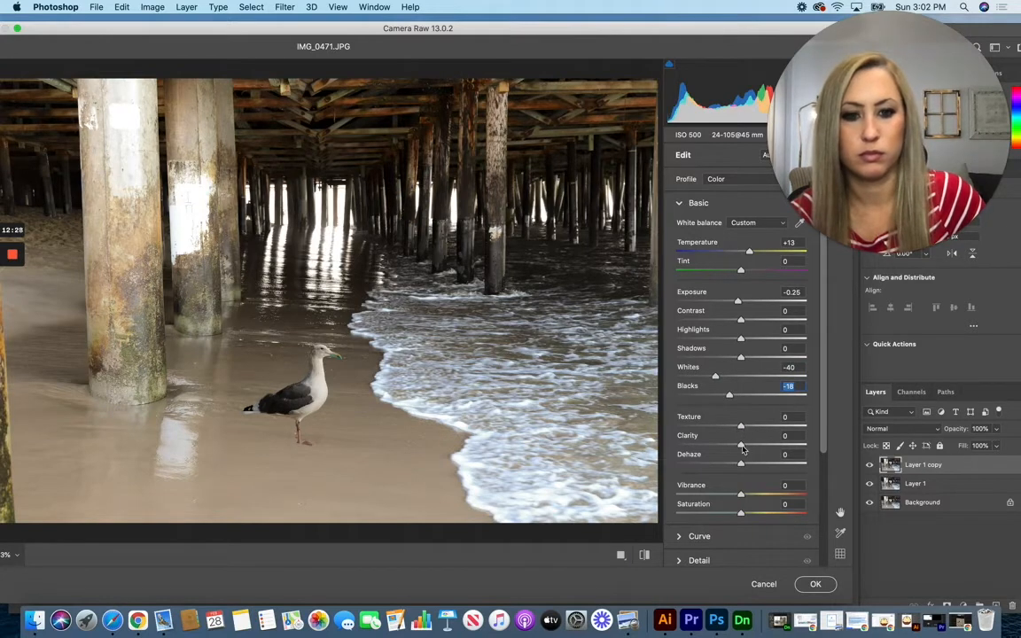
left_click_drag(742, 448, 750, 450)
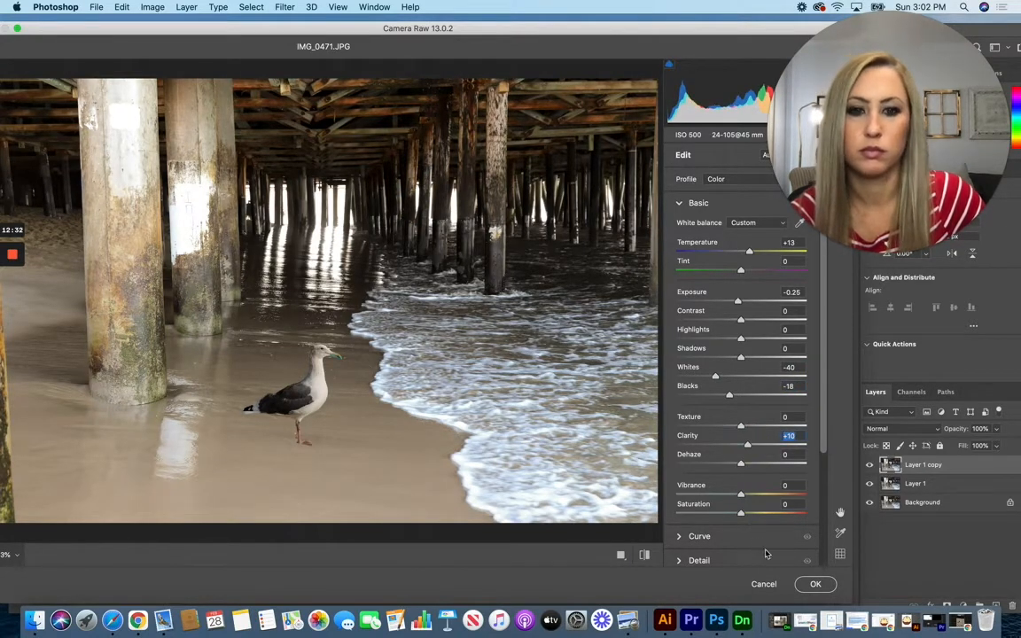
Shift the Color Mixer hues, setting Aquas to +8 and Greens to +80
scroll(767, 554, "down", 3)
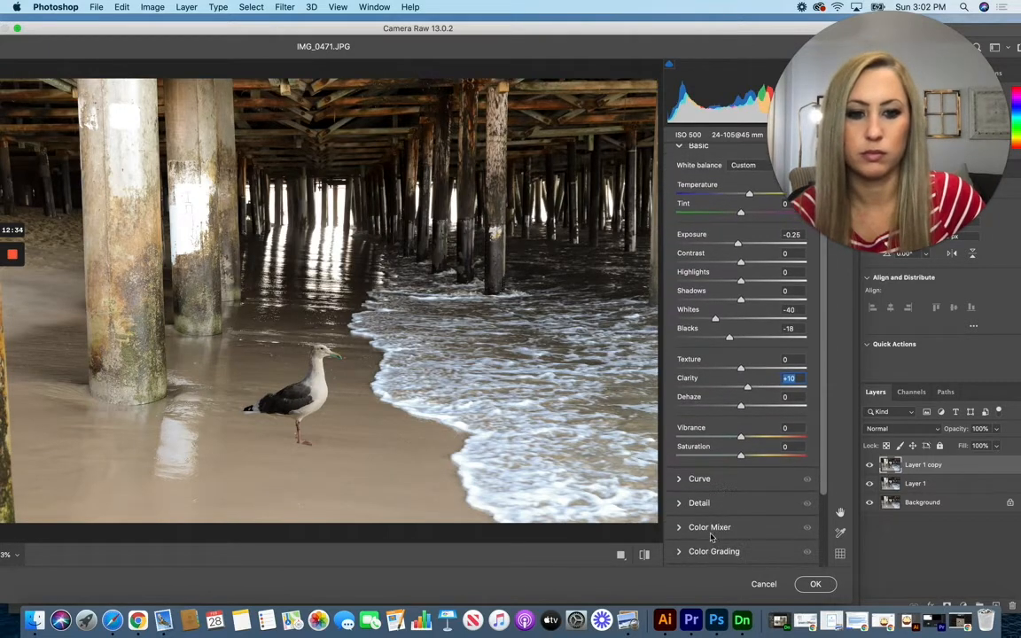
scroll(711, 537, "down", 3)
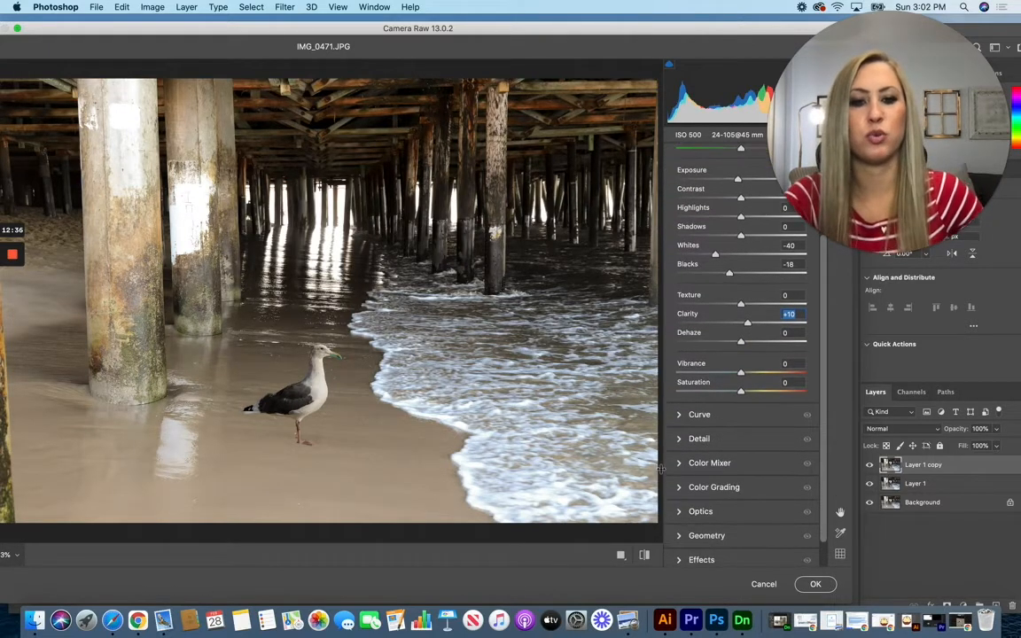
left_click(680, 464)
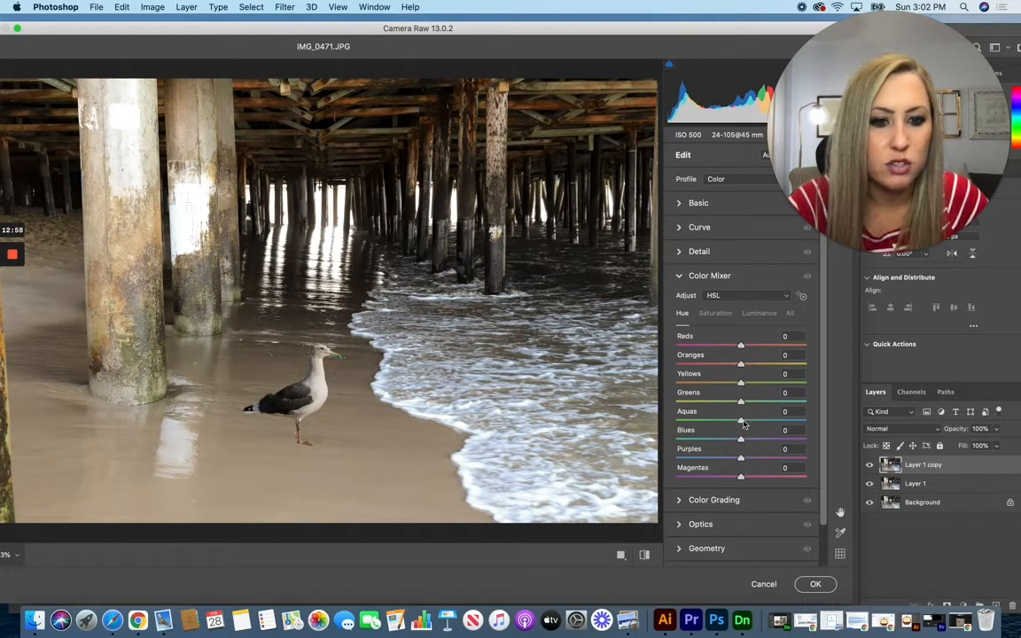
left_click_drag(743, 424, 792, 396)
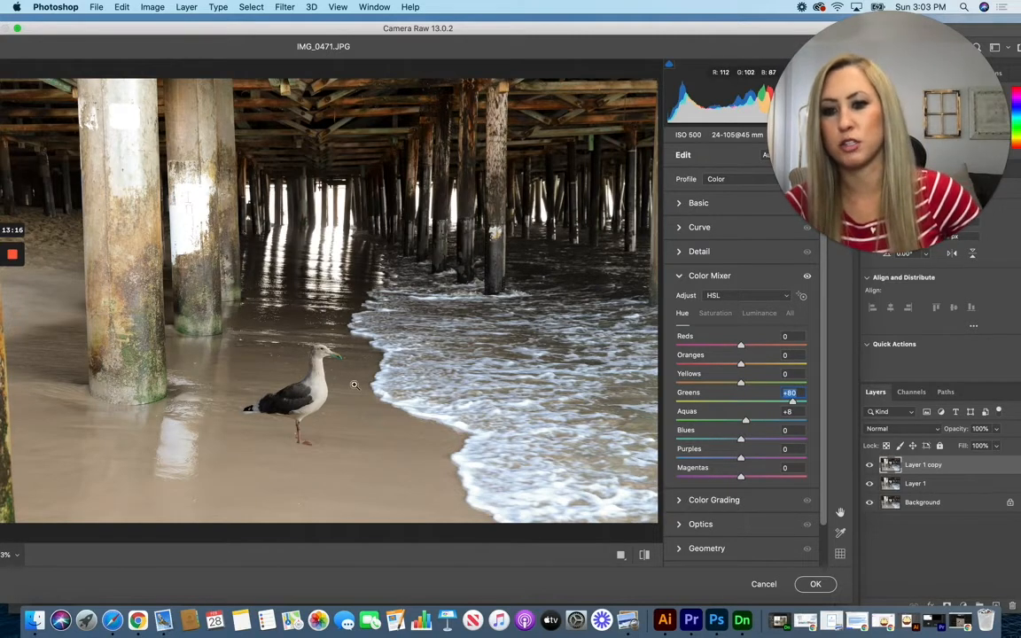
Raise the Color Mixer saturation of Aquas to +27 and Greens to +28, and adjust the warm tones' saturation
left_click(716, 315)
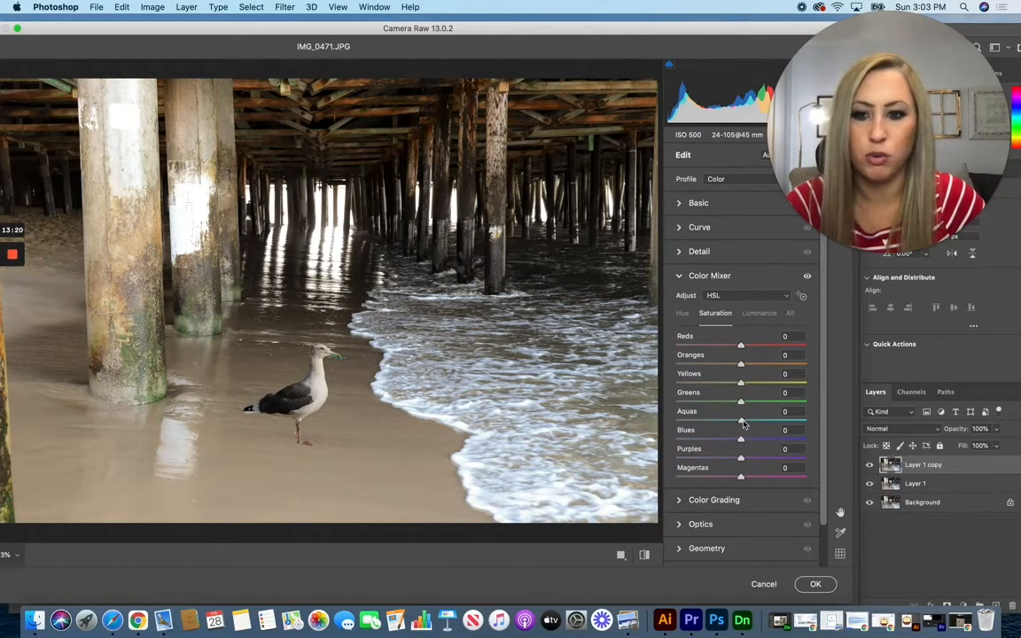
left_click_drag(742, 422, 761, 410)
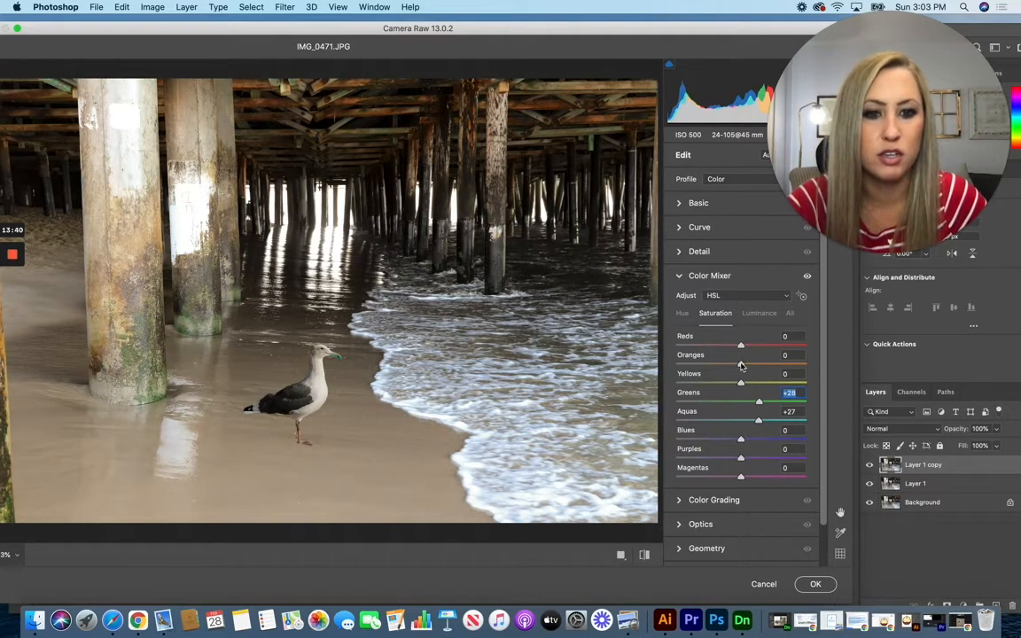
left_click_drag(741, 366, 758, 345)
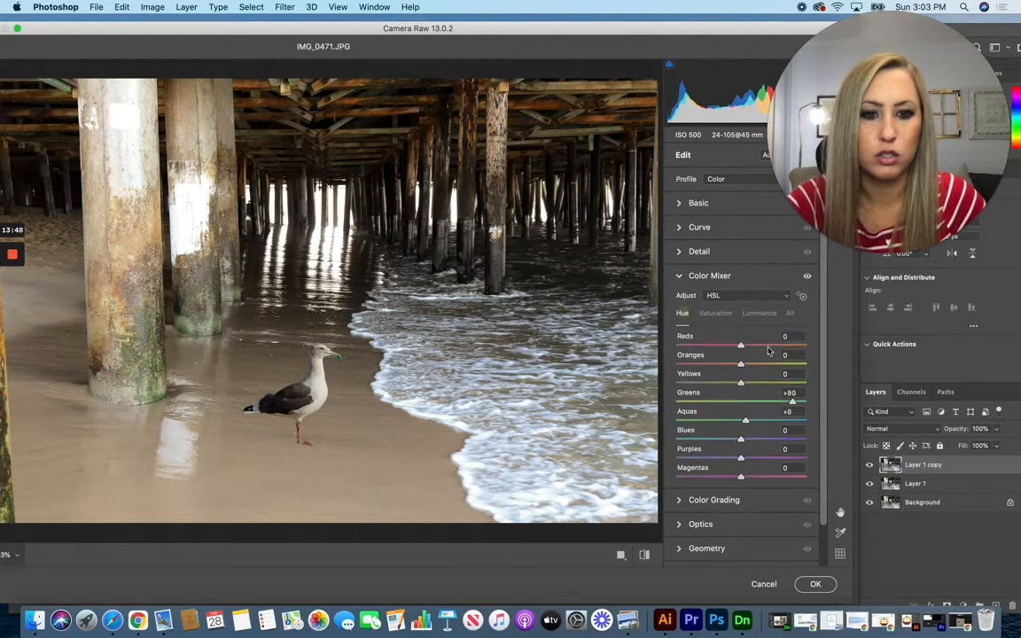
Shift the Color Mixer hues of Reds to -16 and Oranges to -22, apply the filter and compare the result with the ungraded layer
left_click(682, 313)
left_click_drag(757, 346, 730, 348)
mouse_move(739, 363)
left_mouse_down()
mouse_move(715, 365)
mouse_move(726, 363)
left_mouse_up()
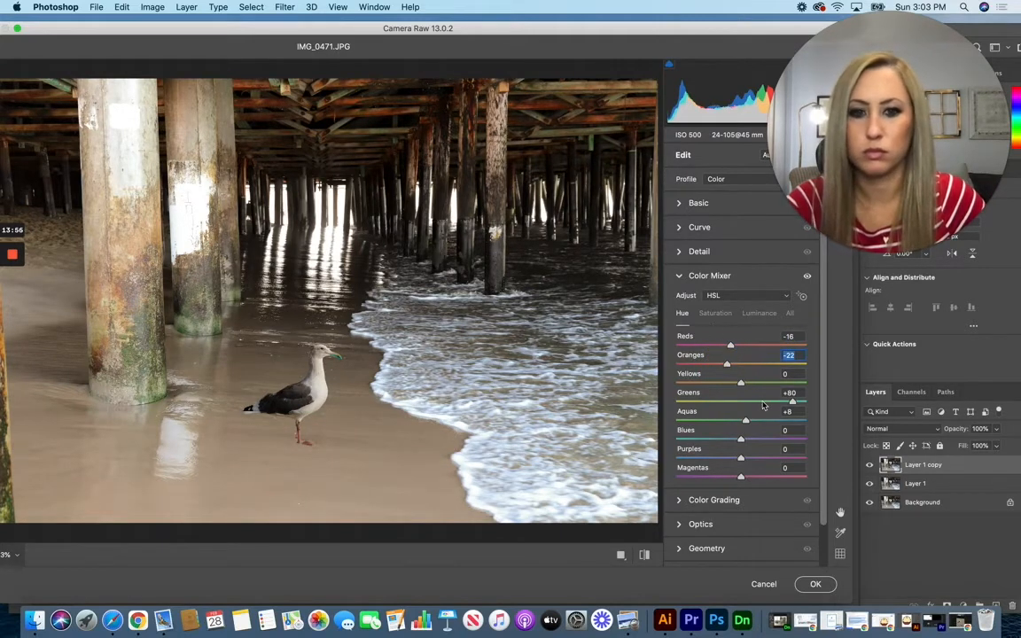
left_click(815, 587)
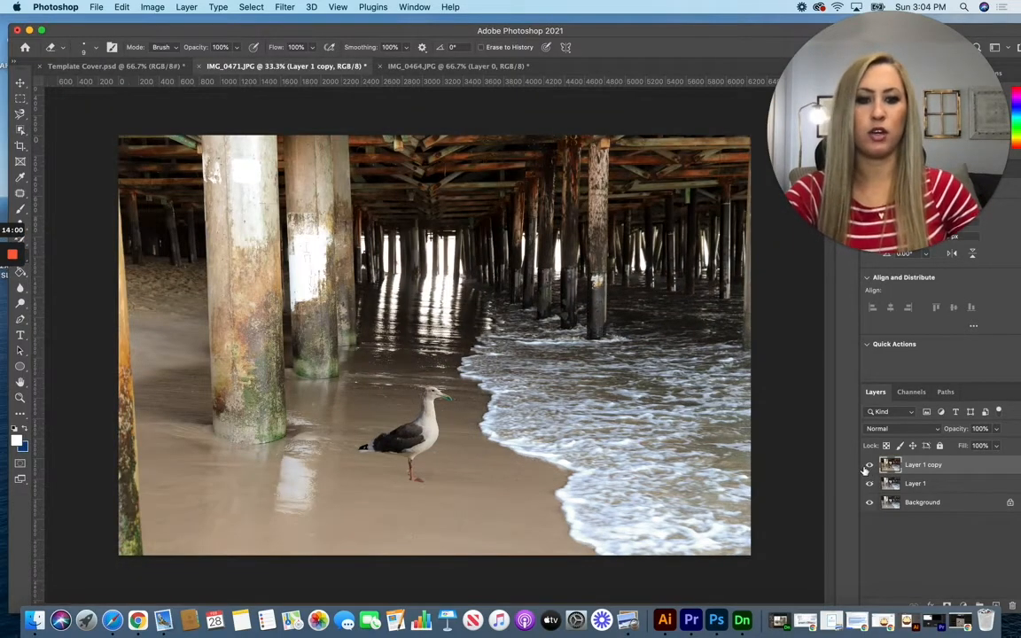
left_click(869, 464)
left_click(869, 464)
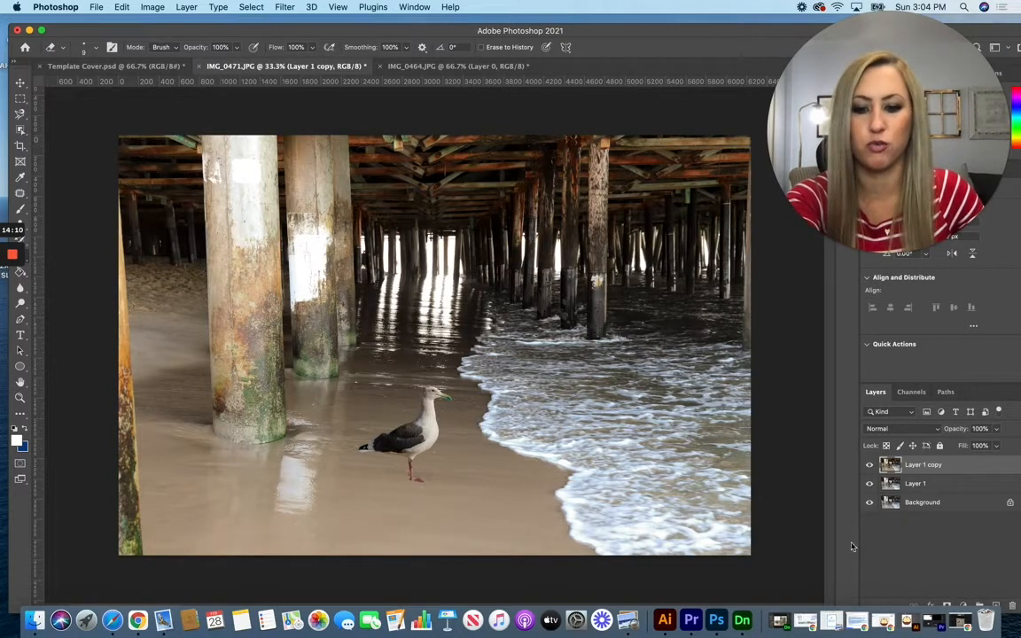
Merge Layer 1 with its graded copy and duplicate the merged layer
left_click(919, 483)
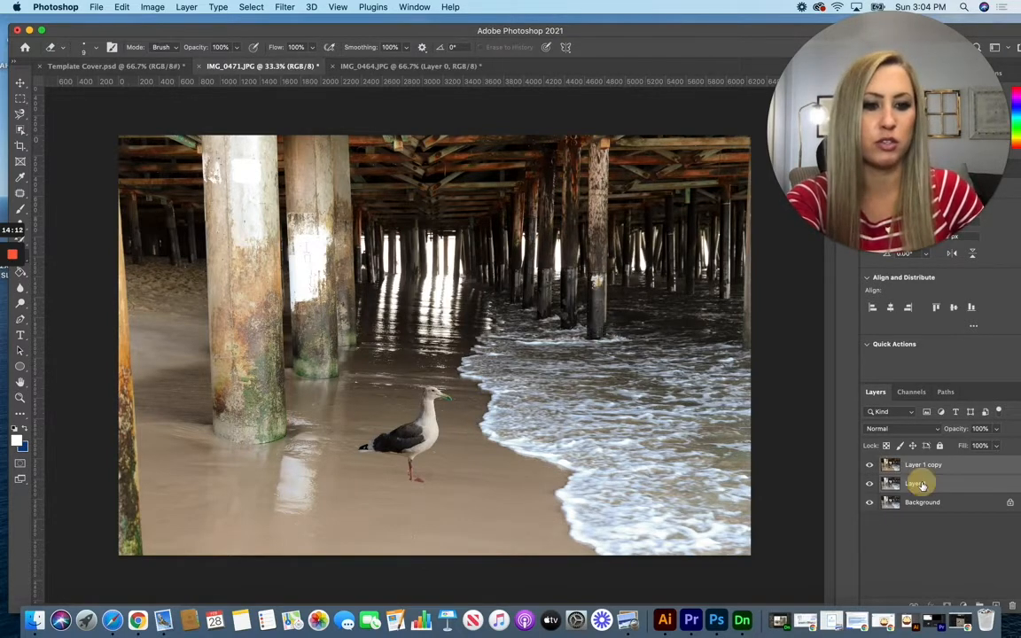
key("Delete")
left_click_drag(916, 473, 975, 605)
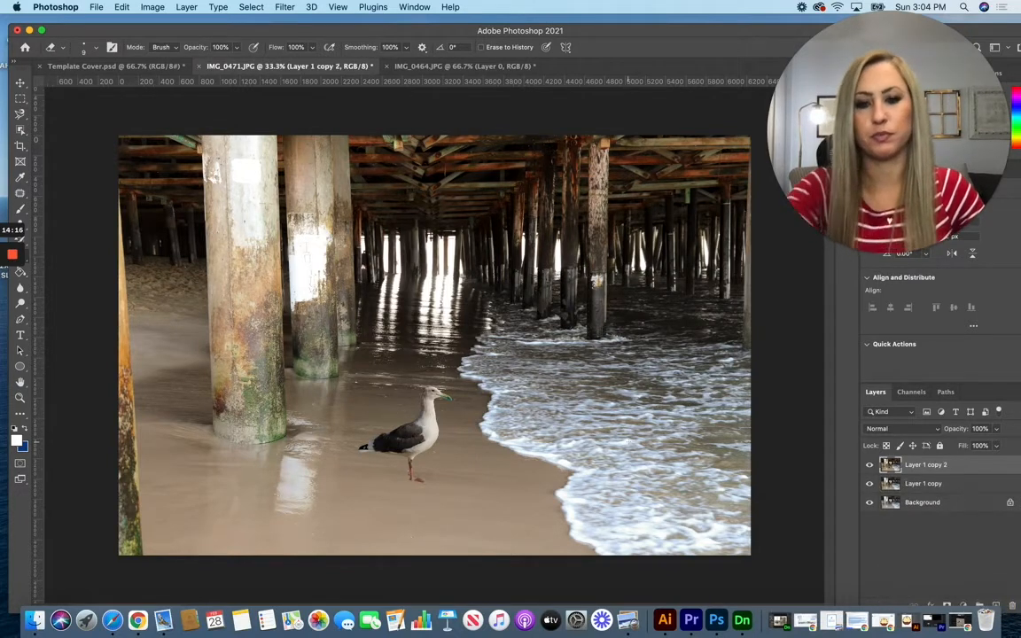
Apply a Camera Raw vignette of -35 with midpoint 25 and feather 79 to the duplicated layer
left_click(284, 8)
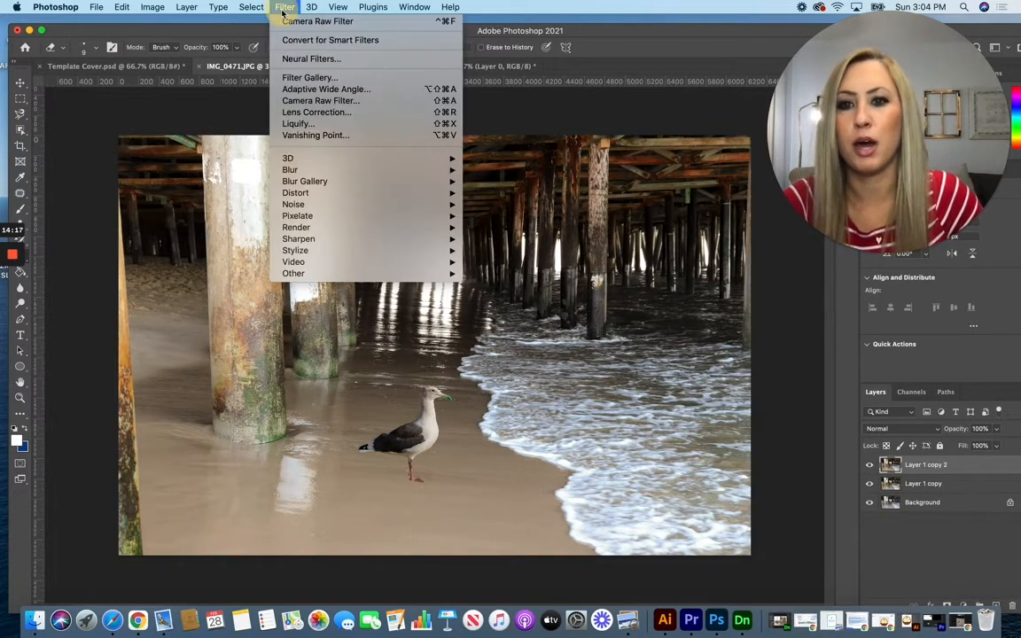
left_click(329, 101)
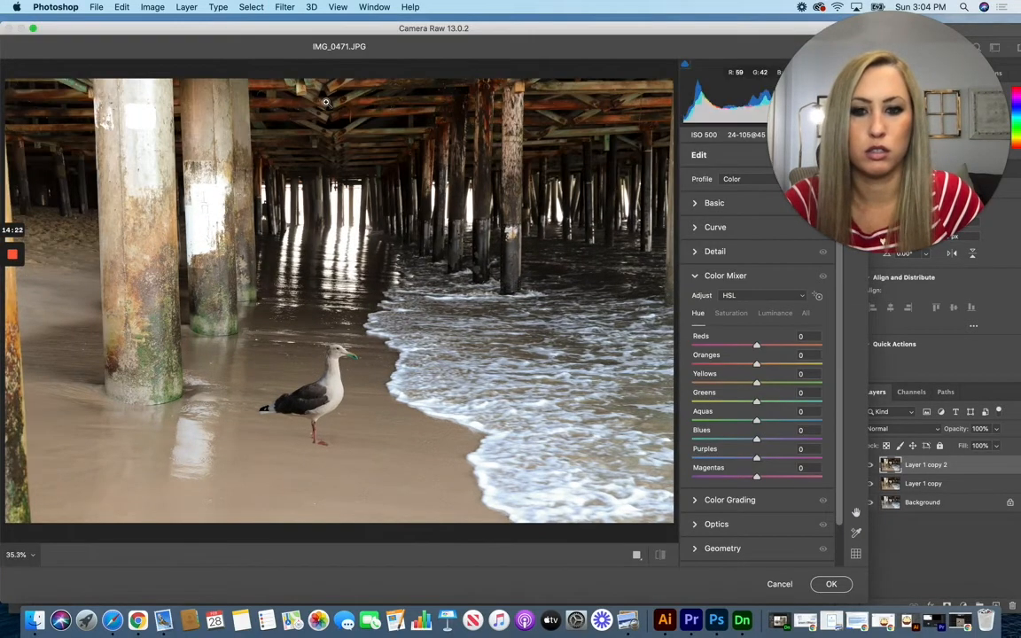
scroll(742, 502, "down", 3)
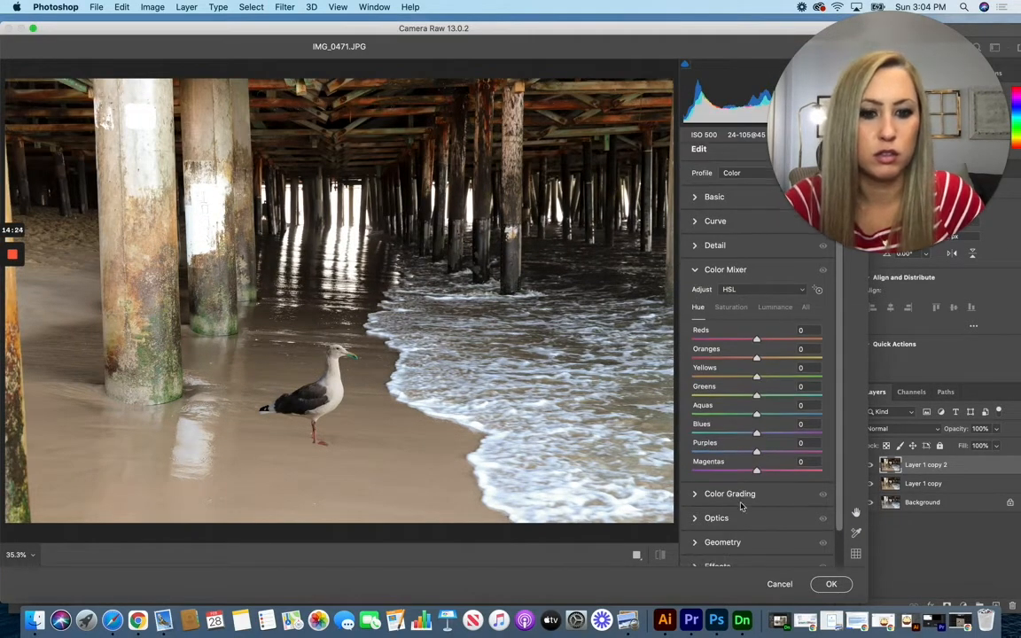
left_click(704, 531)
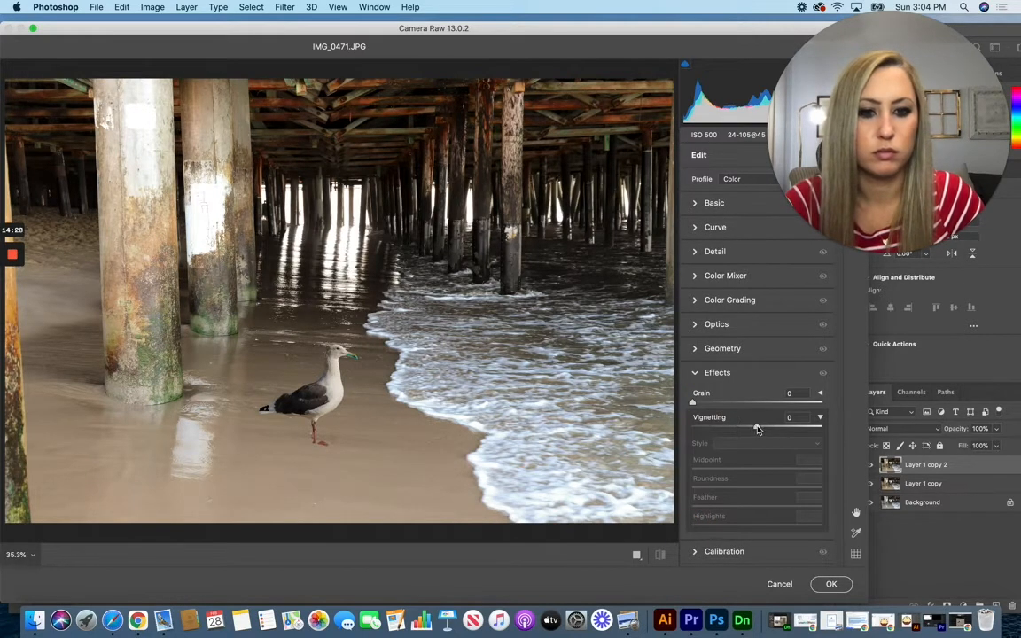
left_click_drag(757, 429, 724, 471)
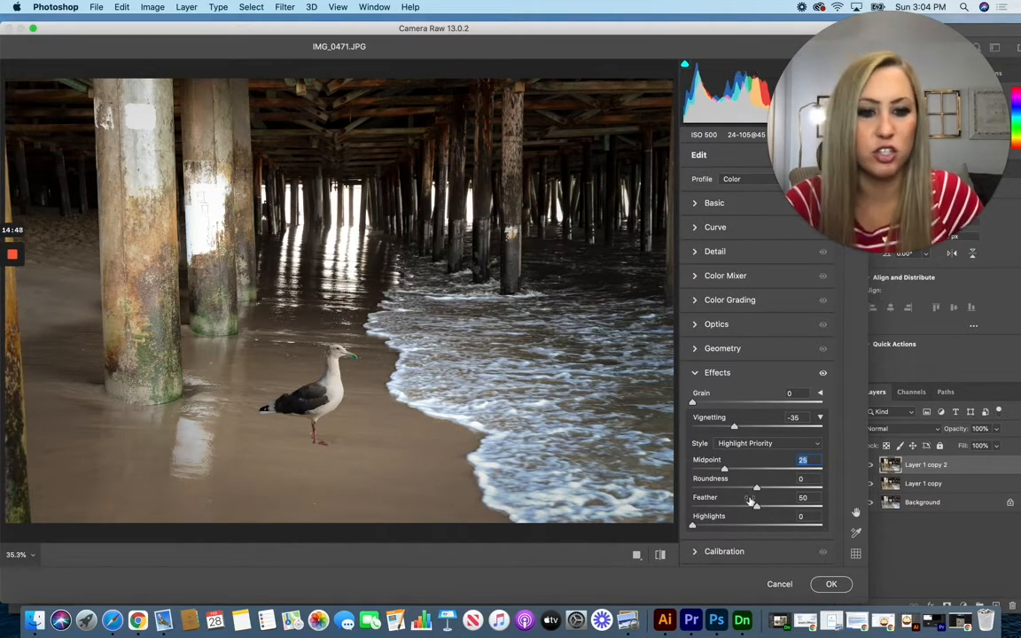
left_click_drag(756, 507, 785, 508)
left_click_drag(788, 507, 795, 505)
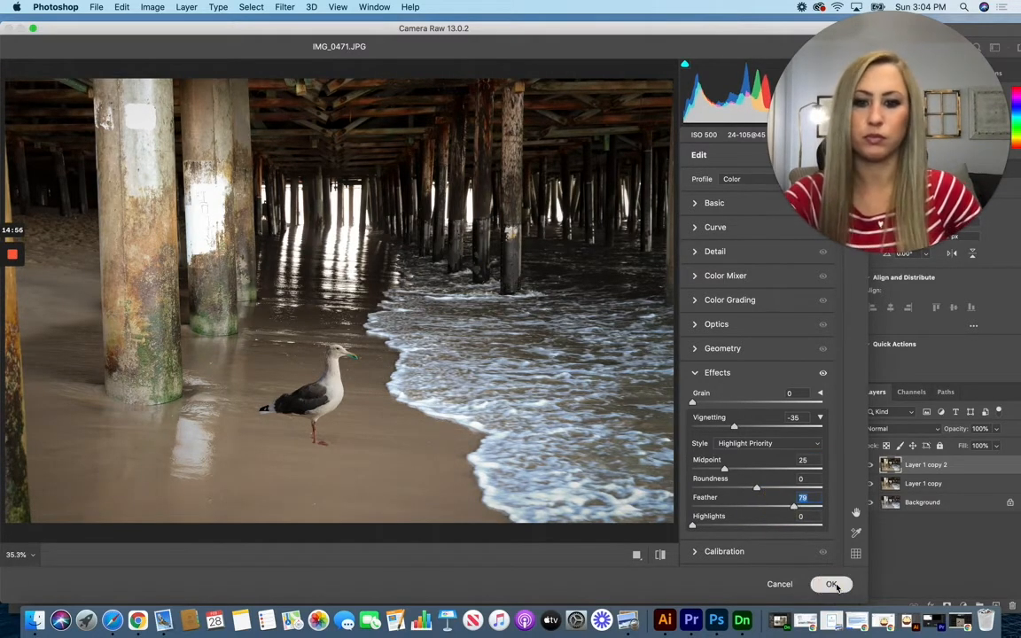
left_click(833, 585)
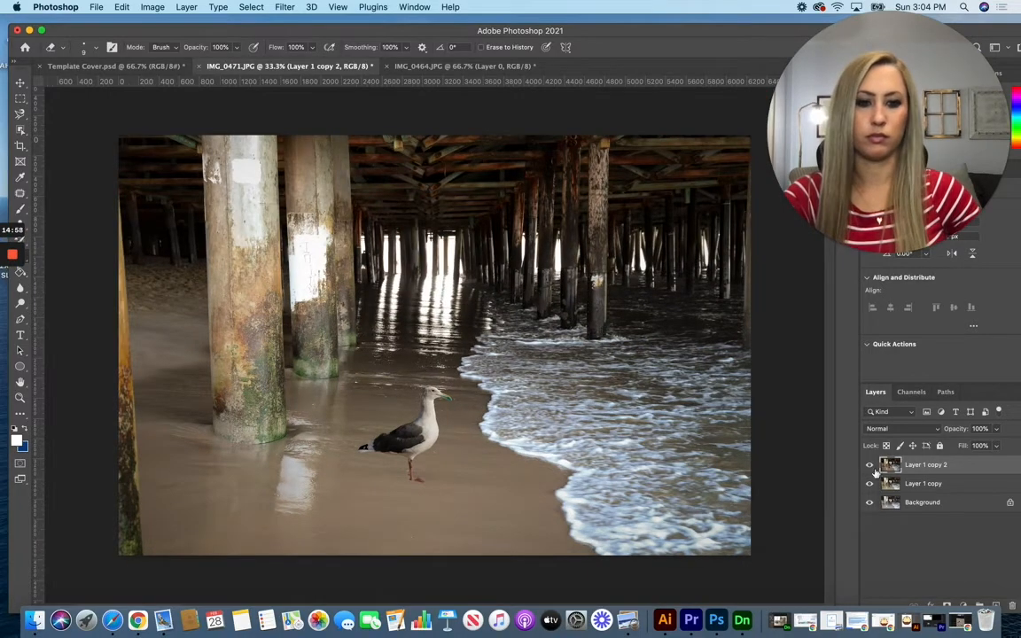
Toggle the vignetted layer's visibility to compare the image with and without the vignette
left_click(871, 466)
left_click(871, 466)
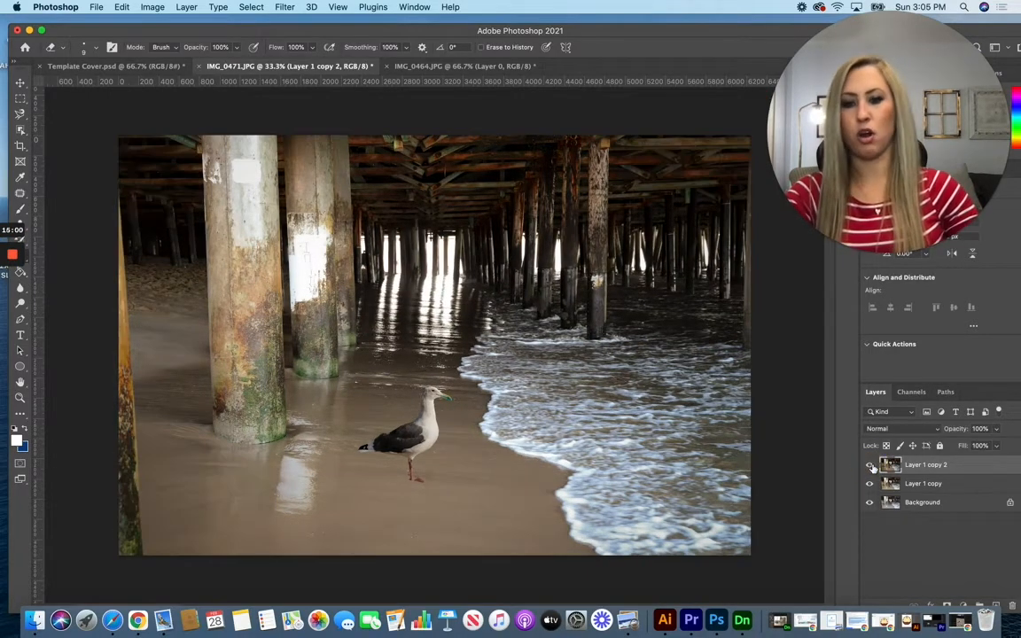
left_click(871, 466)
left_click(870, 466)
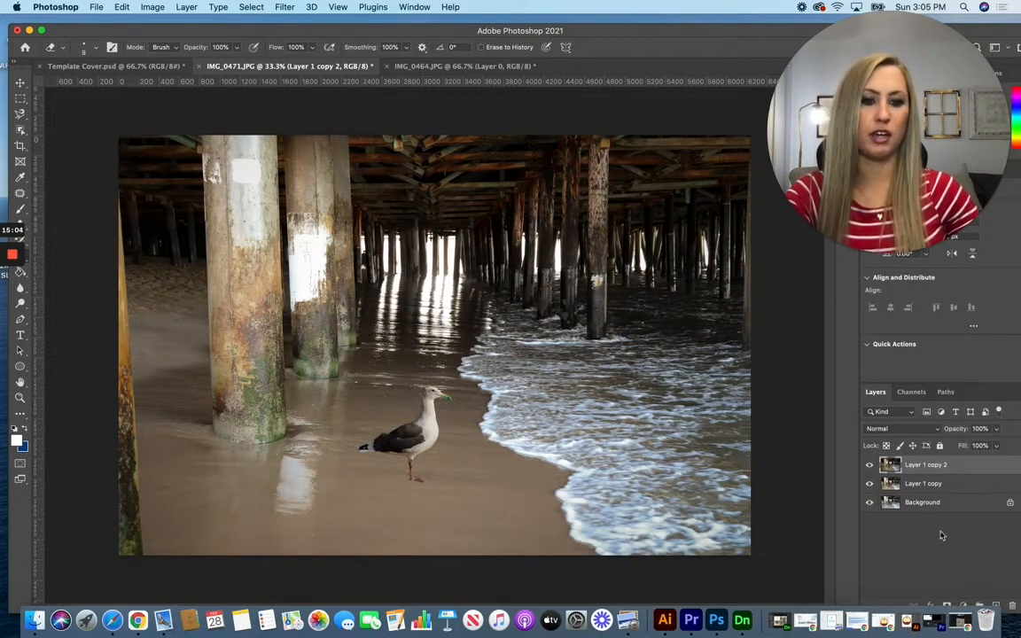
Add a layer mask to Layer 1 copy 2 and brush the vignette away across the upper pier with a 2100 px black brush at 25% opacity
left_click(949, 606)
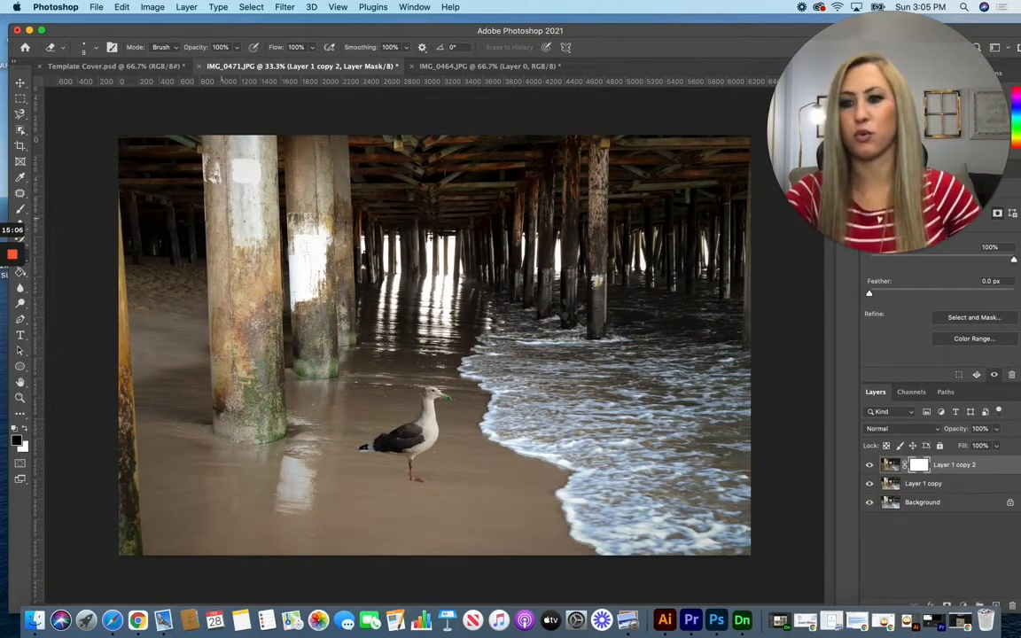
left_click(19, 210)
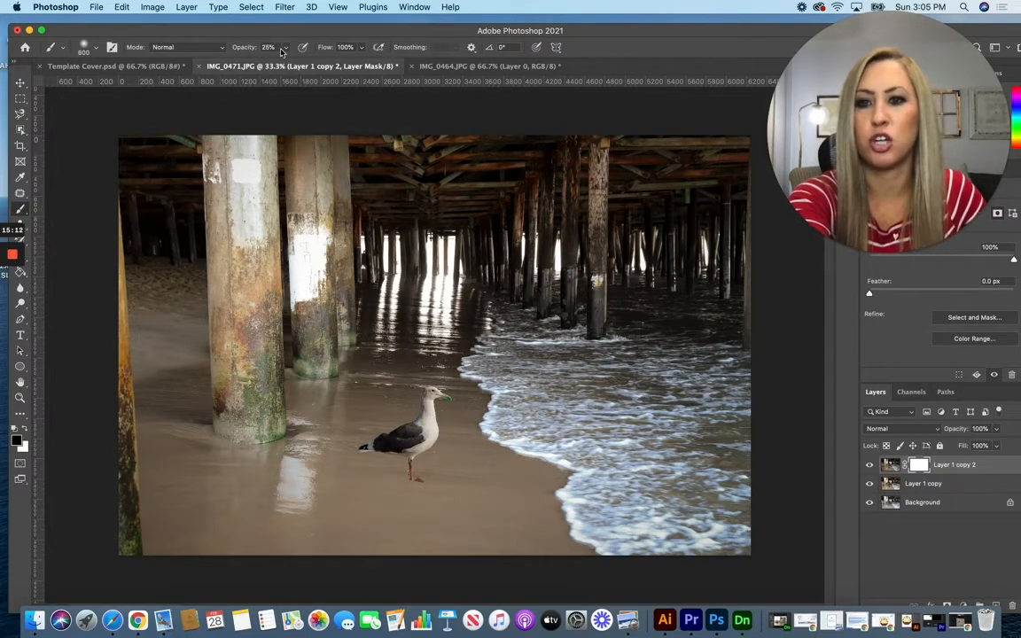
key("bracketright")
key("bracketright")
key("bracketright")
key("bracketright")
key("bracketright")
key("bracketright")
key("bracketright")
key("bracketright")
key("bracketright")
key("bracketright")
key("bracketright")
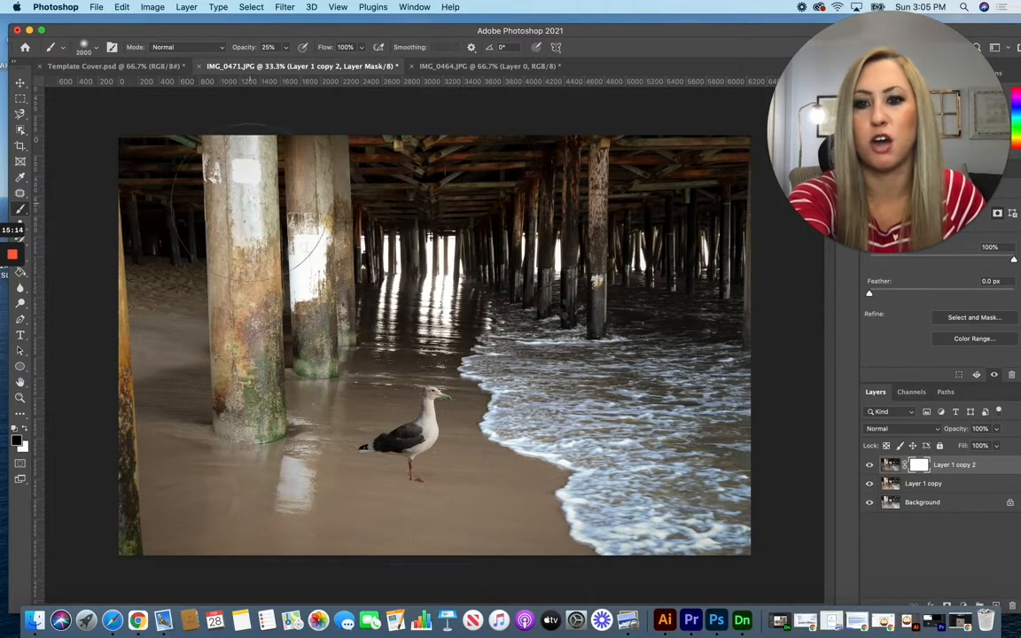
key("bracketright")
left_click(172, 205)
left_click(442, 210)
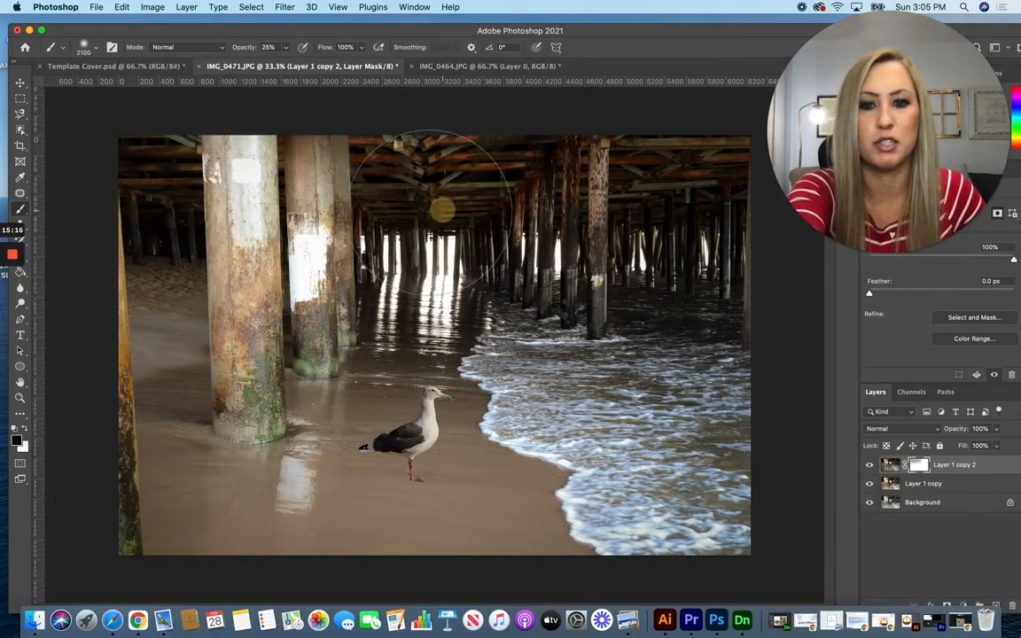
mouse_move(443, 210)
left_mouse_down()
mouse_move(482, 254)
mouse_move(501, 242)
mouse_move(452, 234)
mouse_move(457, 224)
mouse_move(502, 222)
mouse_move(462, 280)
mouse_move(380, 266)
mouse_move(654, 206)
mouse_move(607, 259)
mouse_move(612, 218)
mouse_move(452, 229)
mouse_move(396, 295)
mouse_move(292, 355)
mouse_move(145, 201)
mouse_move(441, 239)
mouse_move(452, 315)
mouse_move(483, 328)
mouse_move(583, 290)
mouse_move(572, 202)
mouse_move(670, 242)
left_mouse_up()
left_click_drag(359, 250, 457, 258)
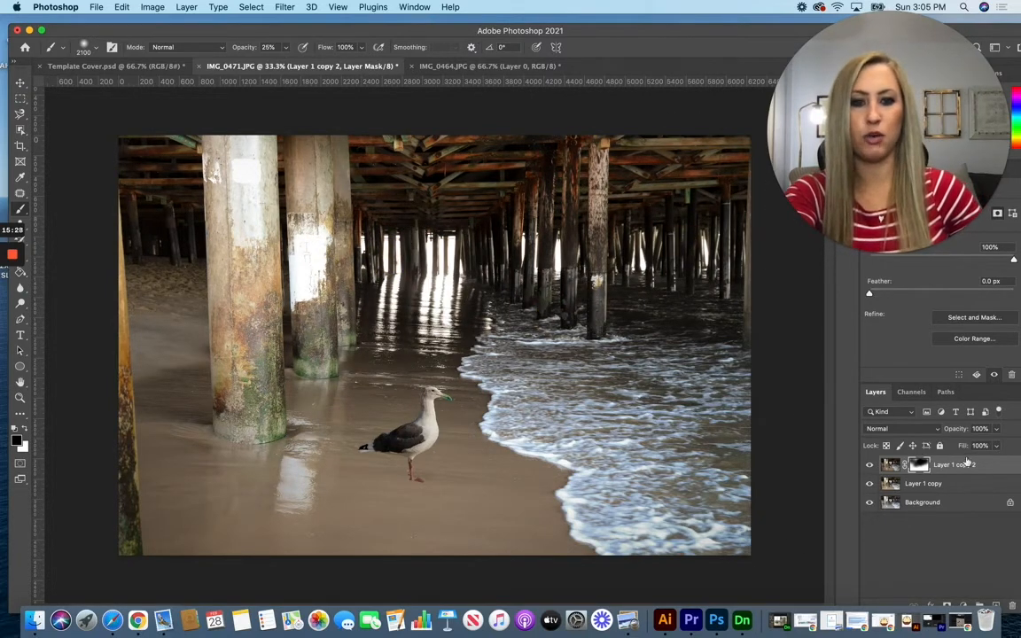
Merge the masked vignette layer with Layer 1 copy and compare the result with the original background photo
left_click(930, 484, "shift")
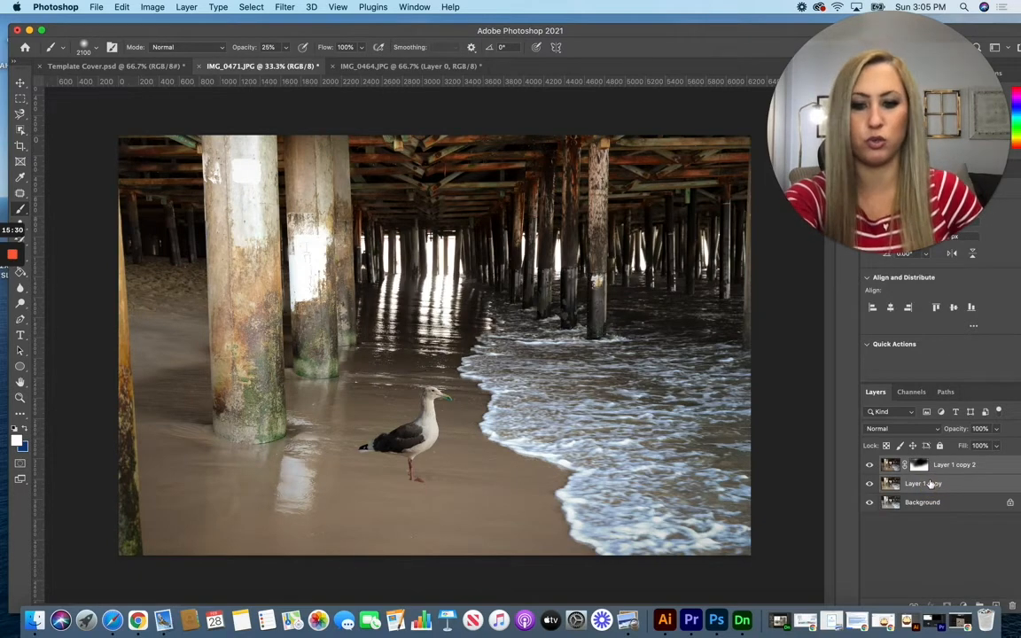
key("ctrl+e")
left_click(870, 465)
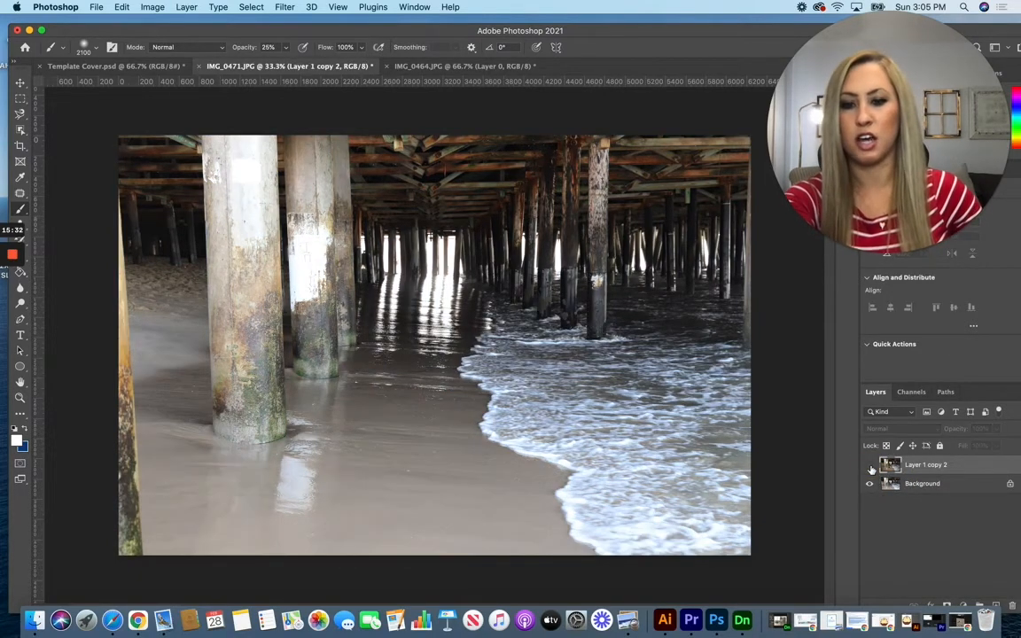
left_click(869, 465)
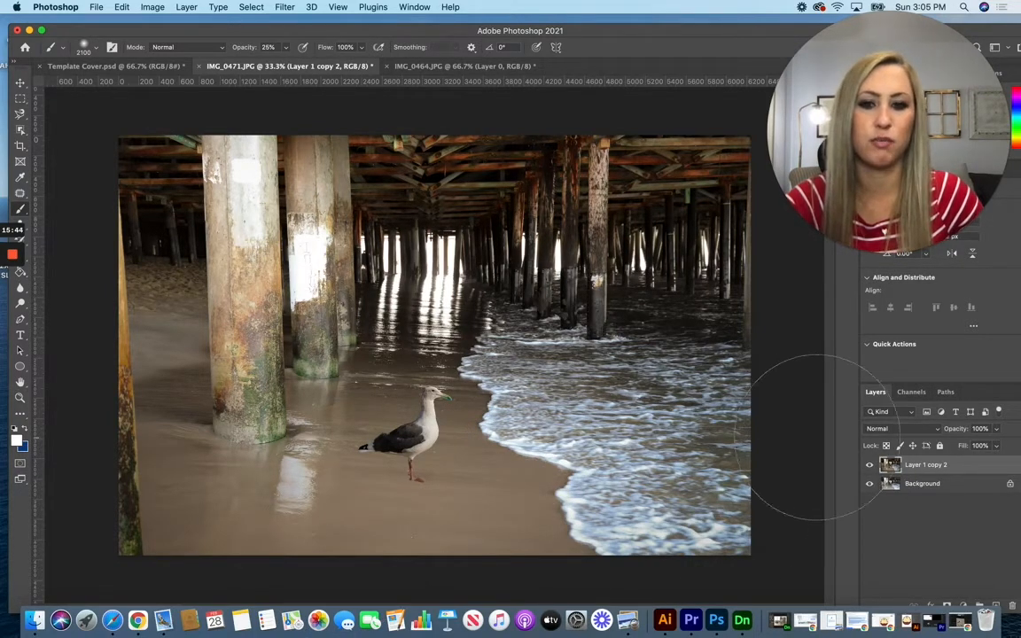
Duplicate the merged layer and select the seagull on the copy with the Object Selection tool
mouse_move(916, 470)
left_mouse_down()
mouse_move(995, 583)
mouse_move(995, 605)
left_mouse_up()
left_click(20, 130)
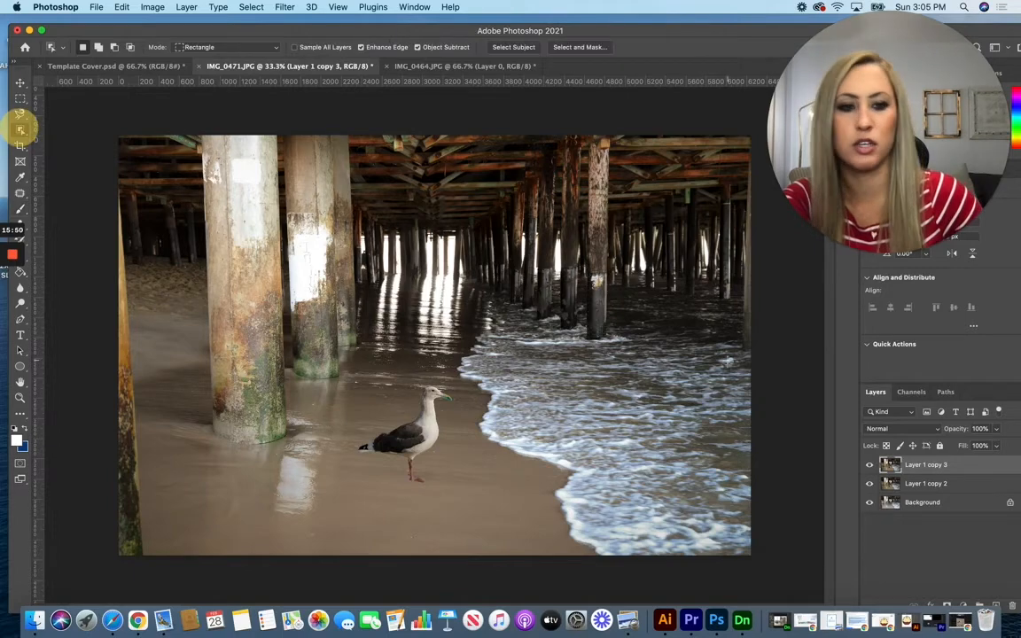
scroll(428, 440, "up", 3)
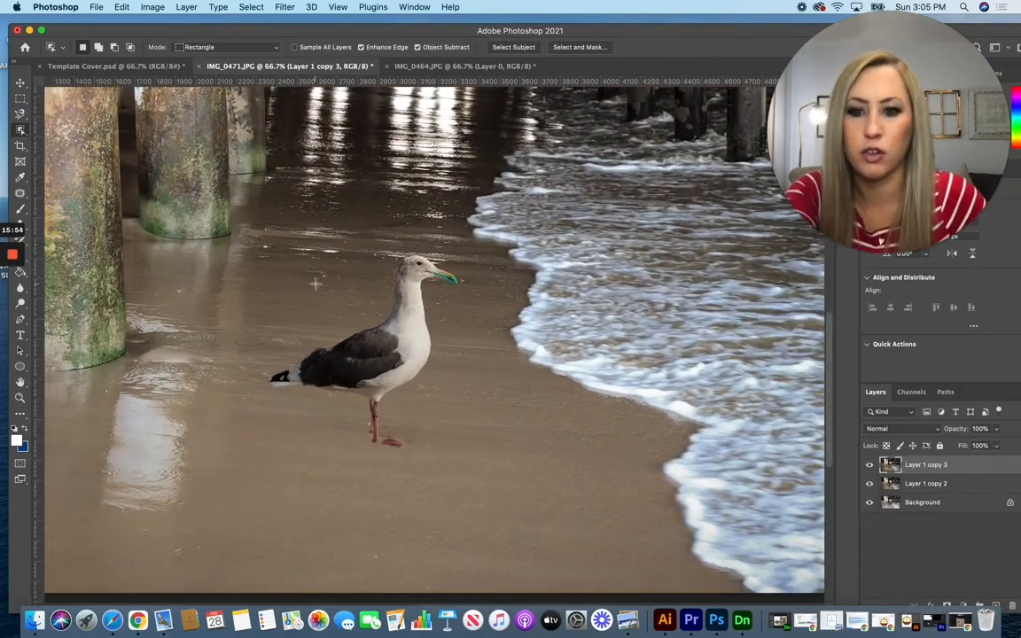
left_click_drag(252, 229, 479, 483)
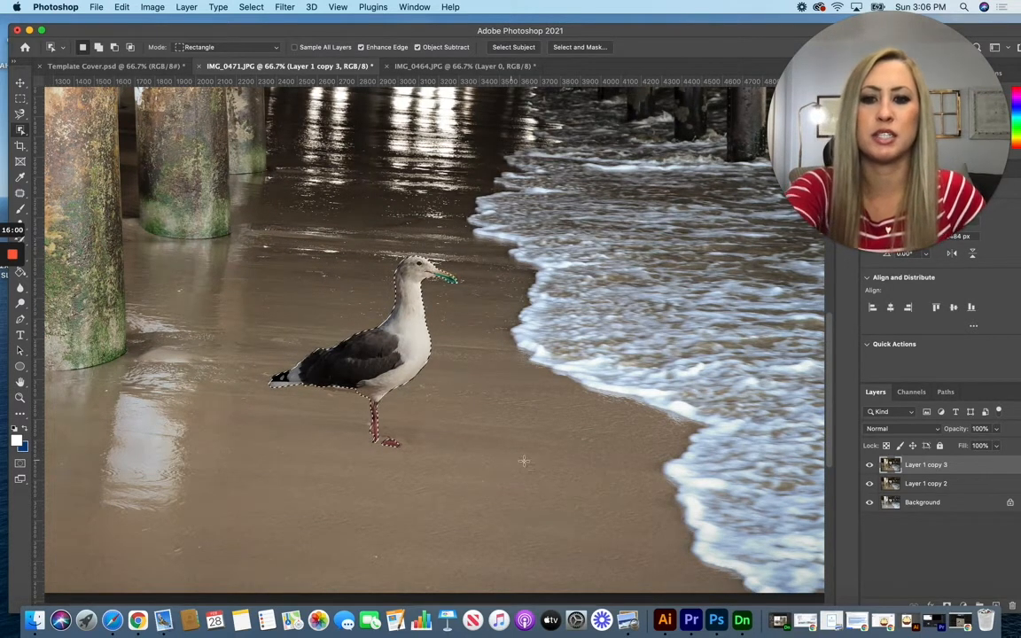
Fill the seagull selection with black on a new layer using the Paint Bucket and deselect it
left_click(997, 605)
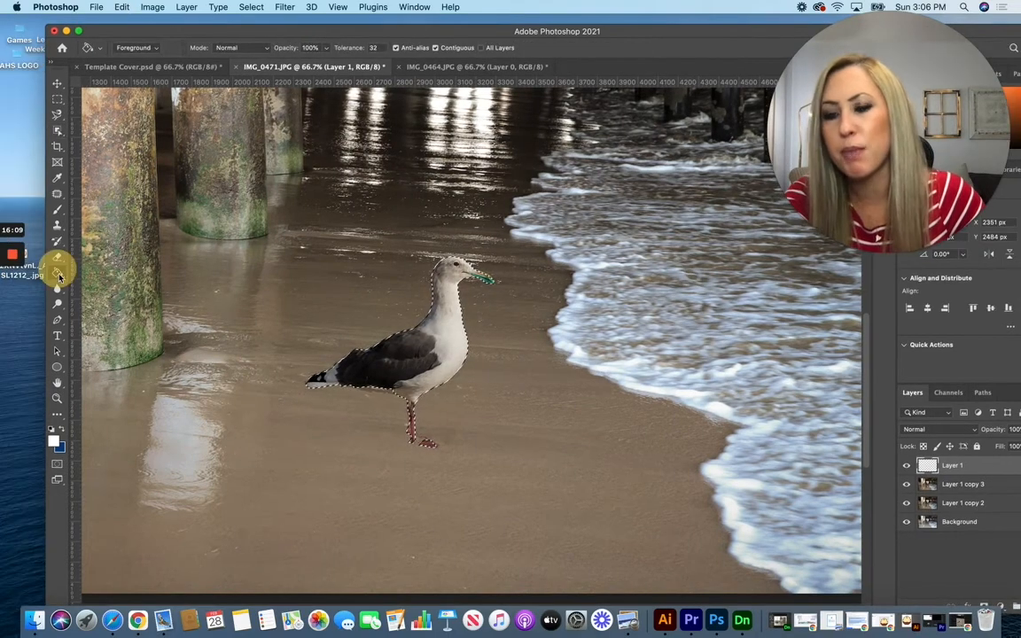
left_click(53, 439)
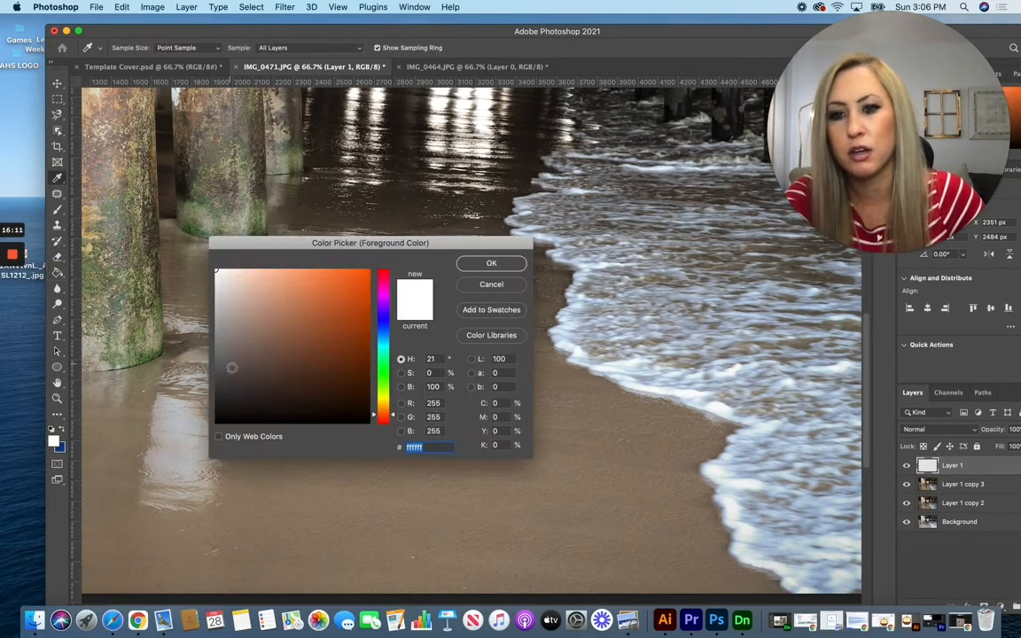
left_click_drag(231, 367, 210, 427)
left_click(491, 264)
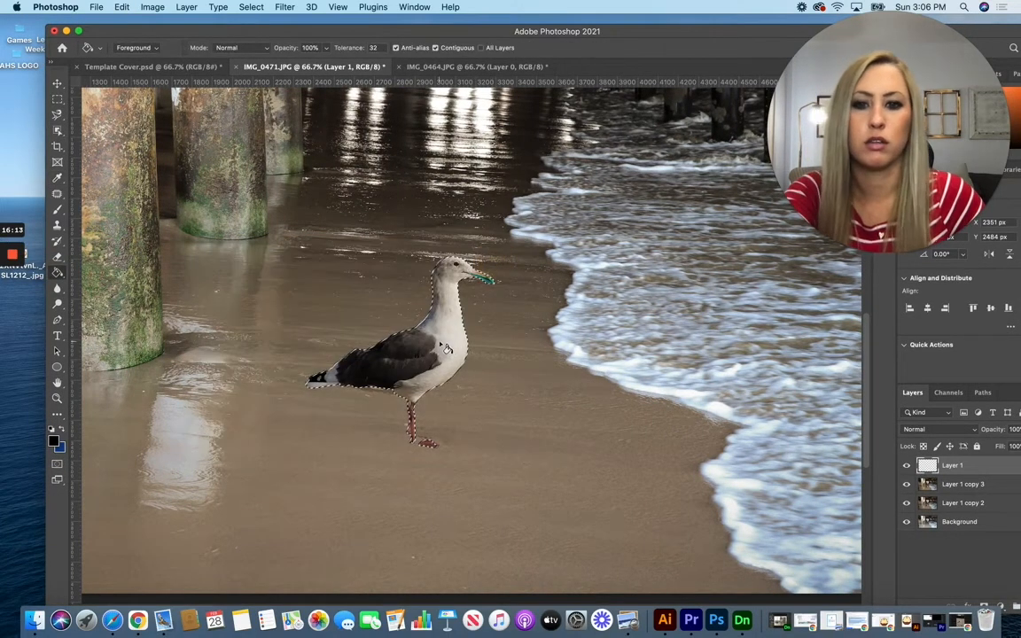
left_click(441, 346)
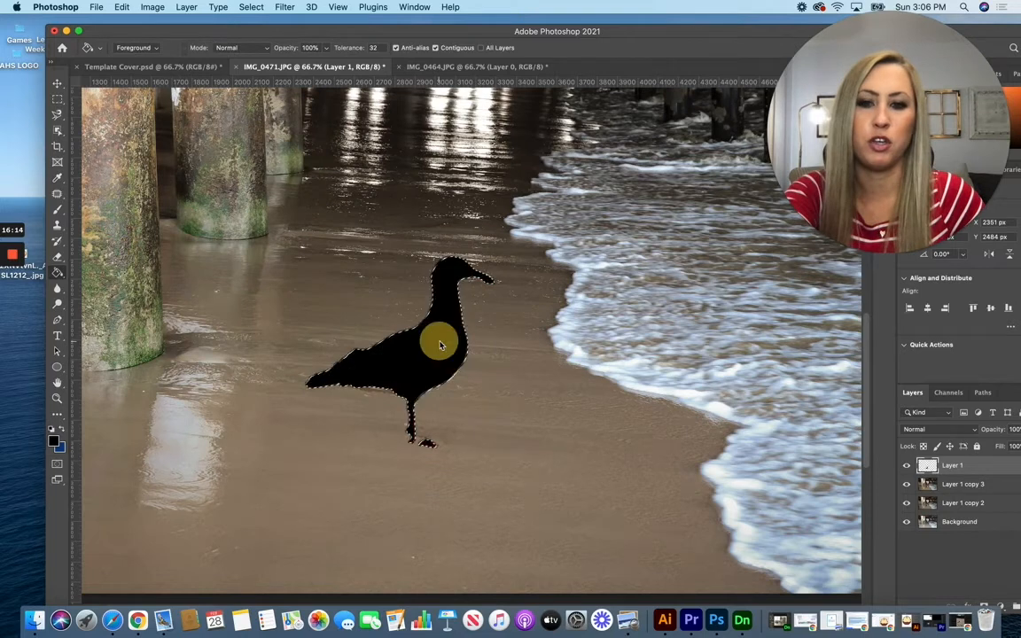
left_click(58, 100)
left_click(300, 179)
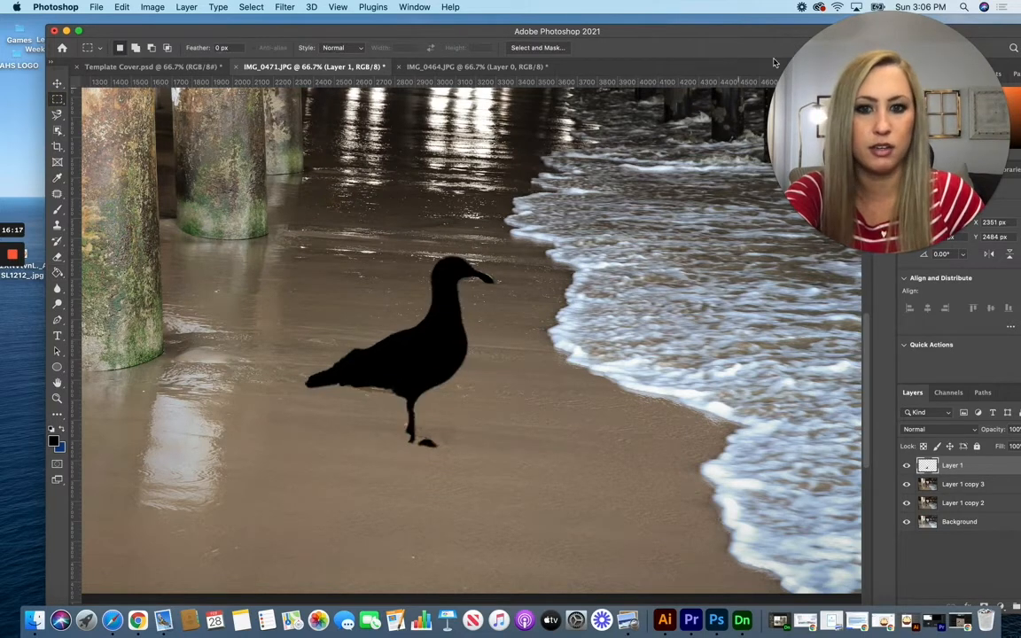
Free-transform the black silhouette on Layer 1 into a vertically flipped shadow below the seagull's feet, at about -93% height
left_click_drag(671, 40, 632, 16)
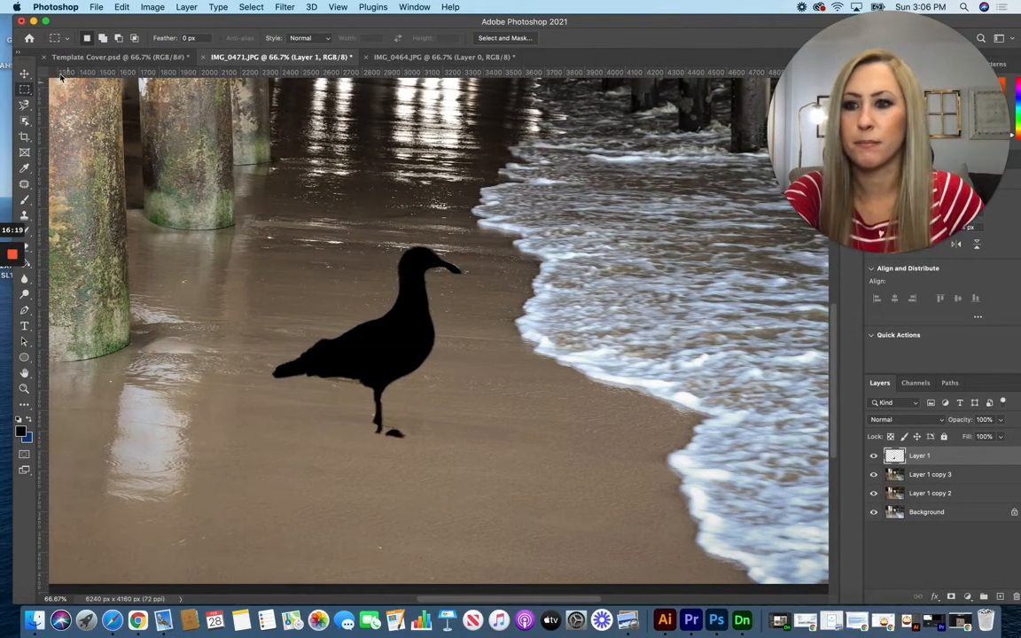
left_click(122, 7)
mouse_move(176, 293)
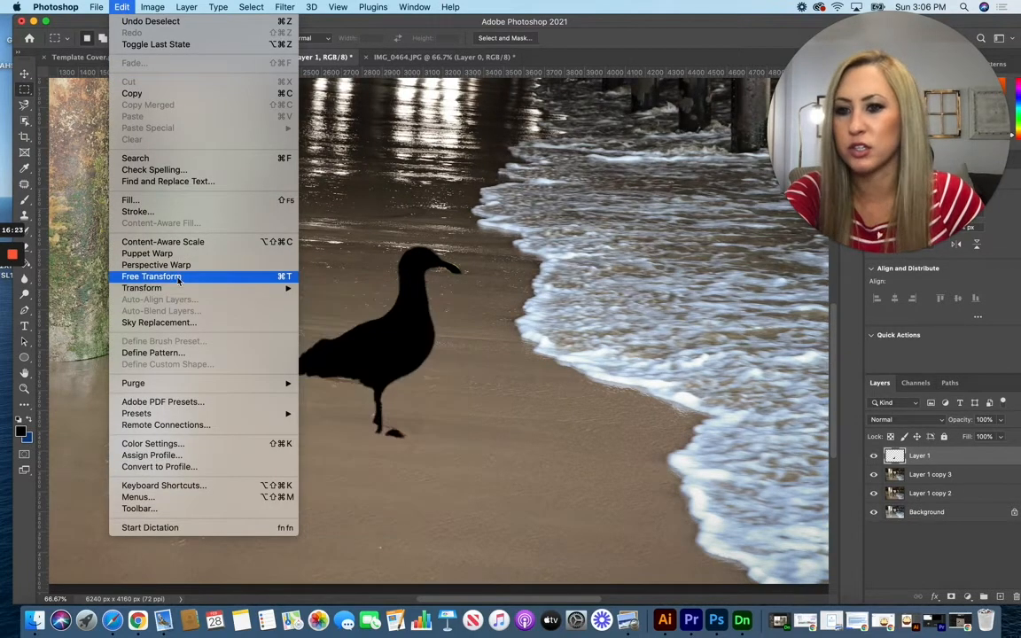
left_click(155, 277)
left_click_drag(366, 247, 328, 543)
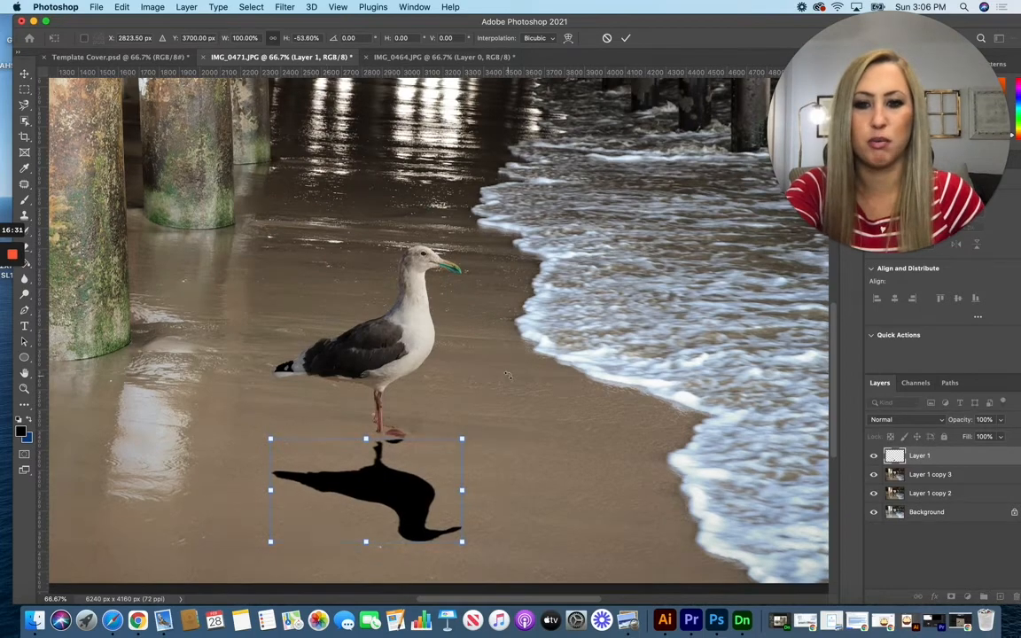
scroll(486, 382, "down", 5)
left_click_drag(367, 432, 366, 509)
left_click_drag(388, 409, 390, 400)
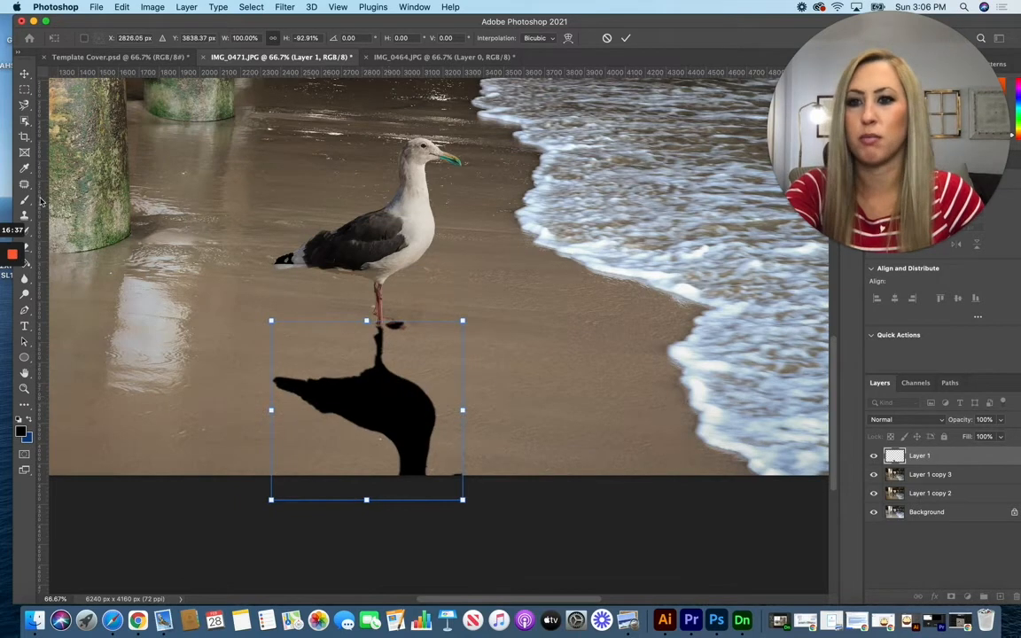
left_click(24, 73)
scroll(460, 304, "up", 3)
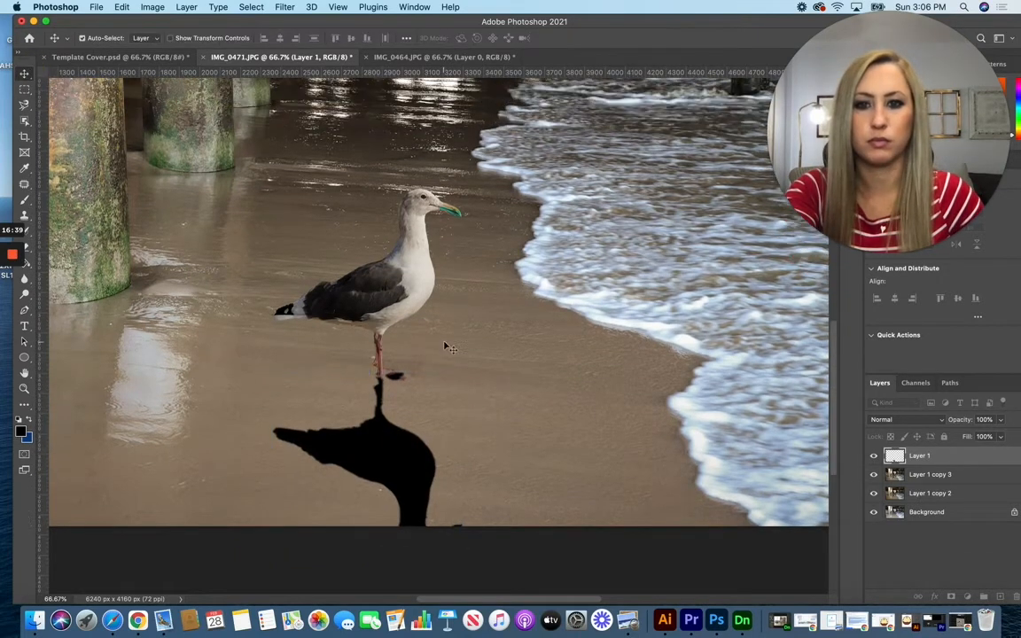
scroll(461, 304, "up", 3)
scroll(426, 452, "down", 3)
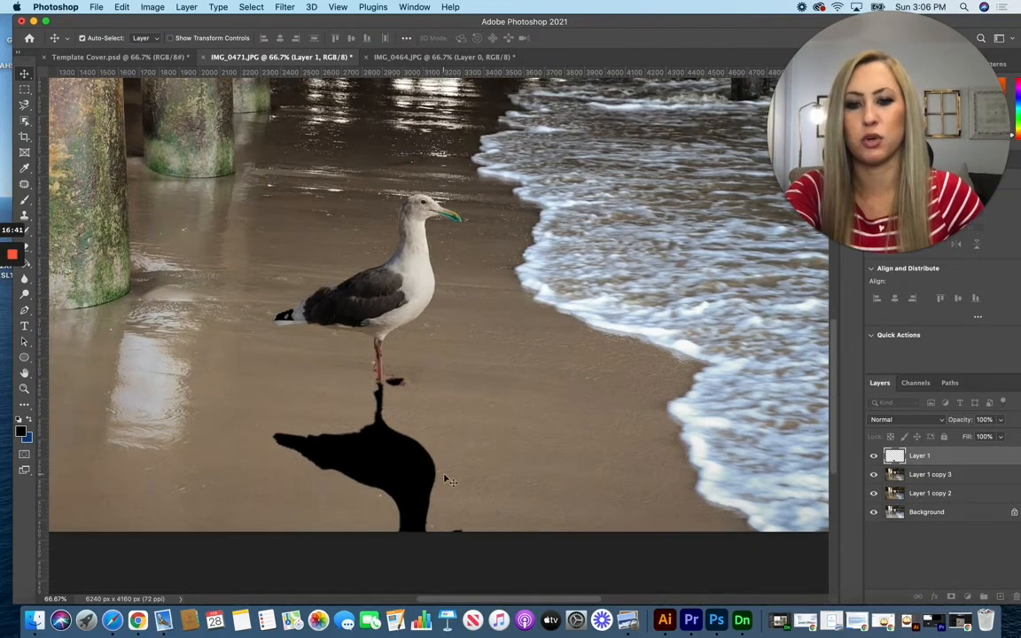
Soften the flipped silhouette with a Gaussian Blur of 13.4 pixels radius
left_click(285, 7)
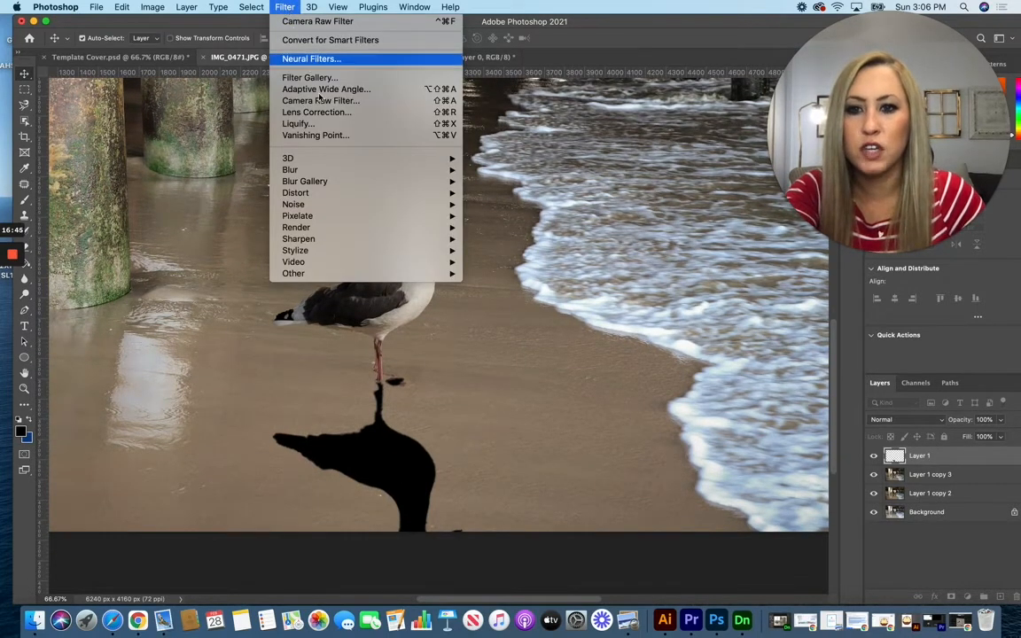
mouse_move(310, 170)
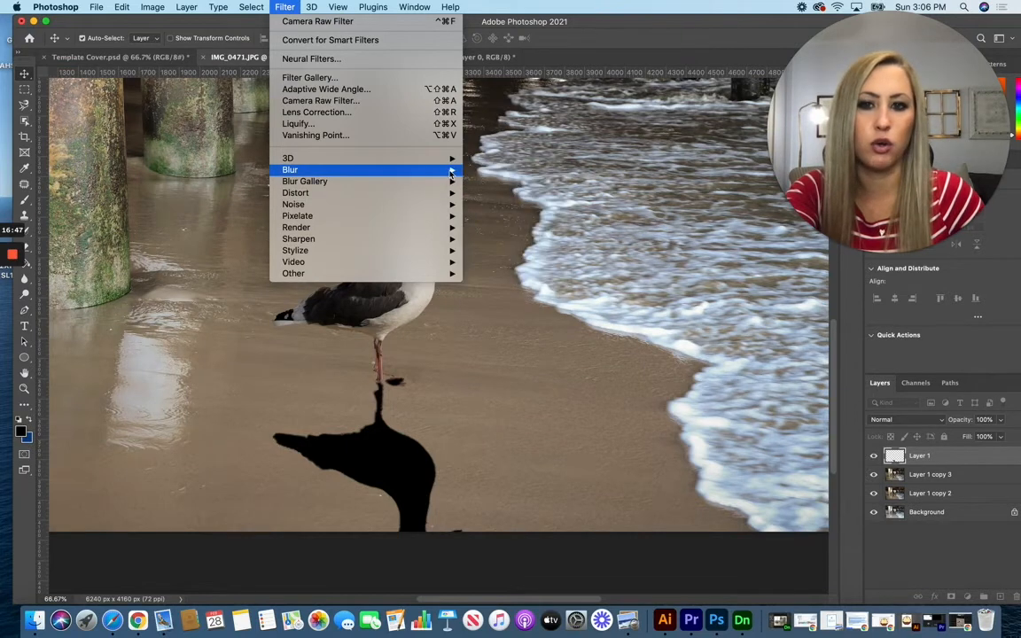
left_click(528, 217)
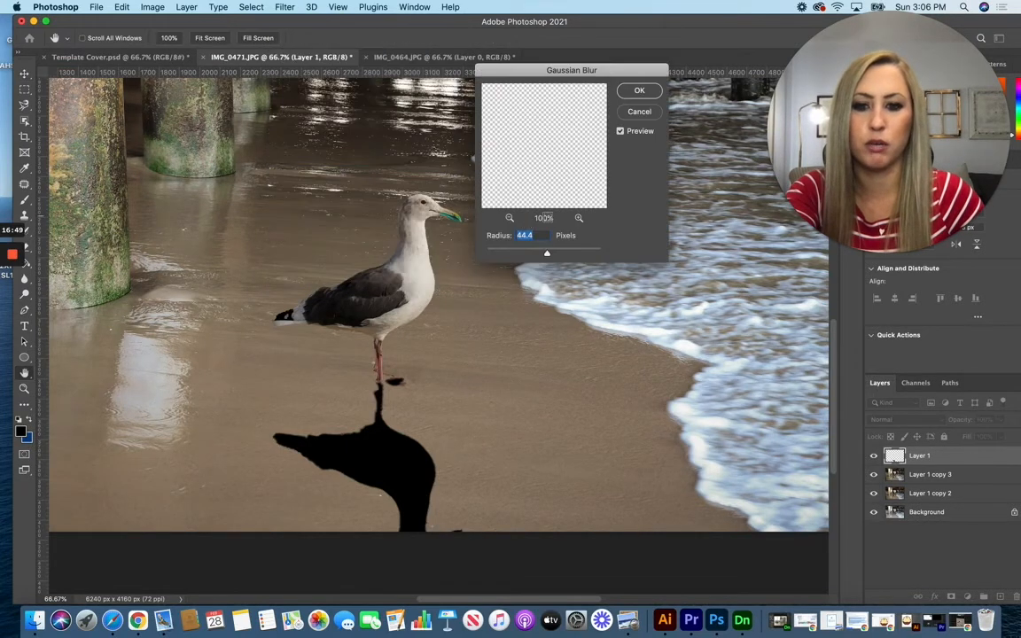
left_click_drag(535, 257, 530, 256)
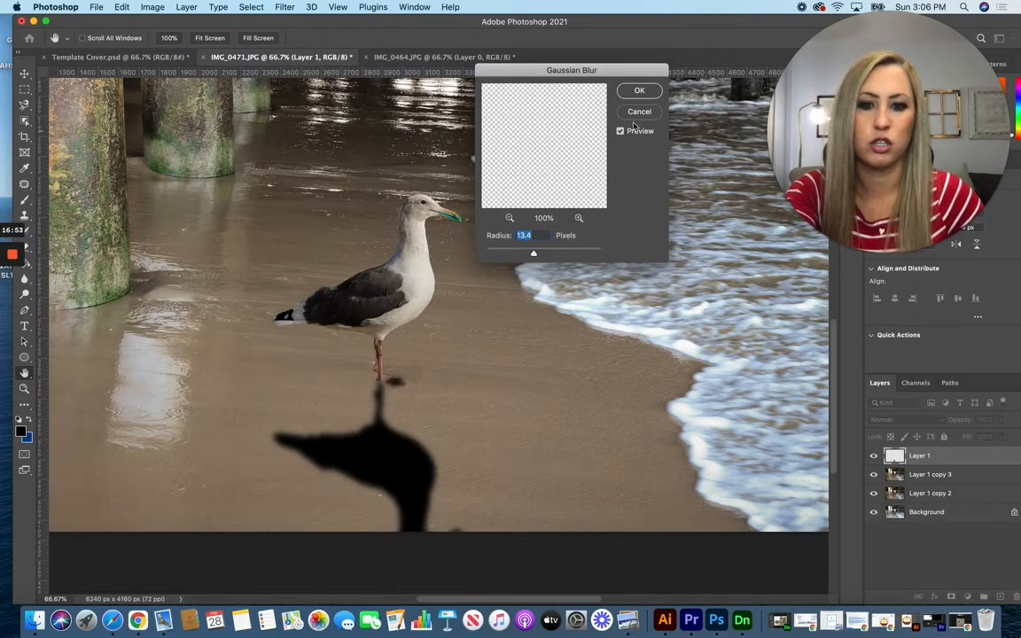
key("Return")
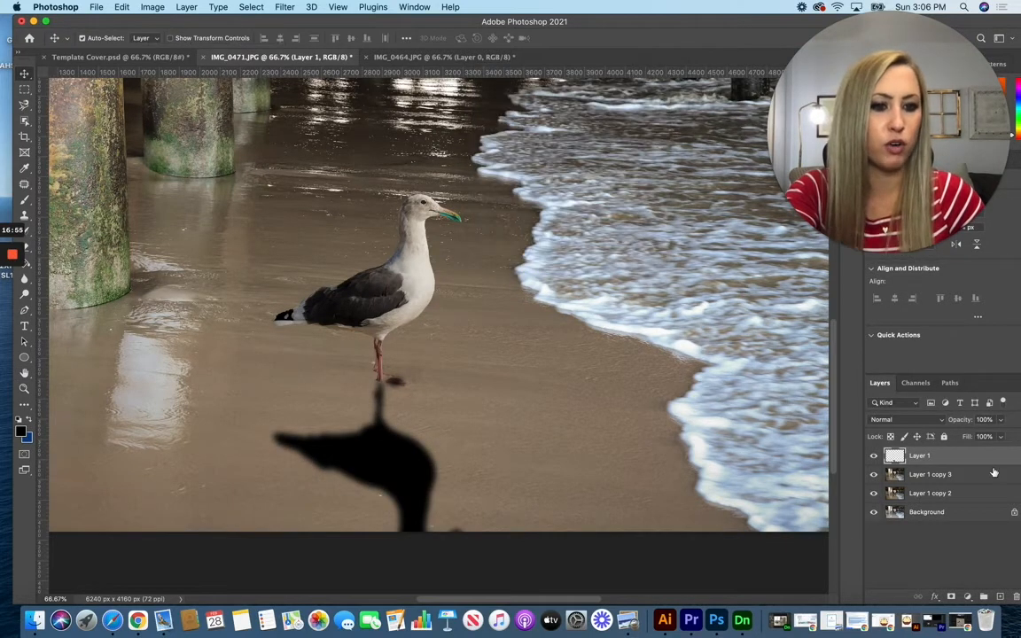
Lower the blurred shadow layer's opacity to 33% and align it with the seagull's feet
left_click(1003, 424)
left_click_drag(1000, 434, 964, 435)
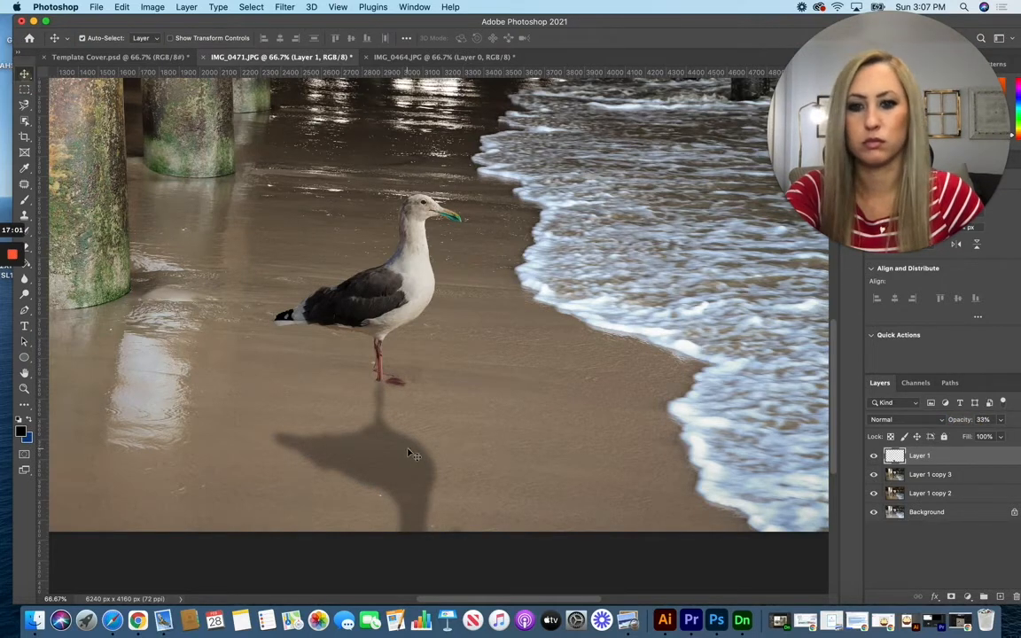
left_click_drag(406, 447, 399, 446)
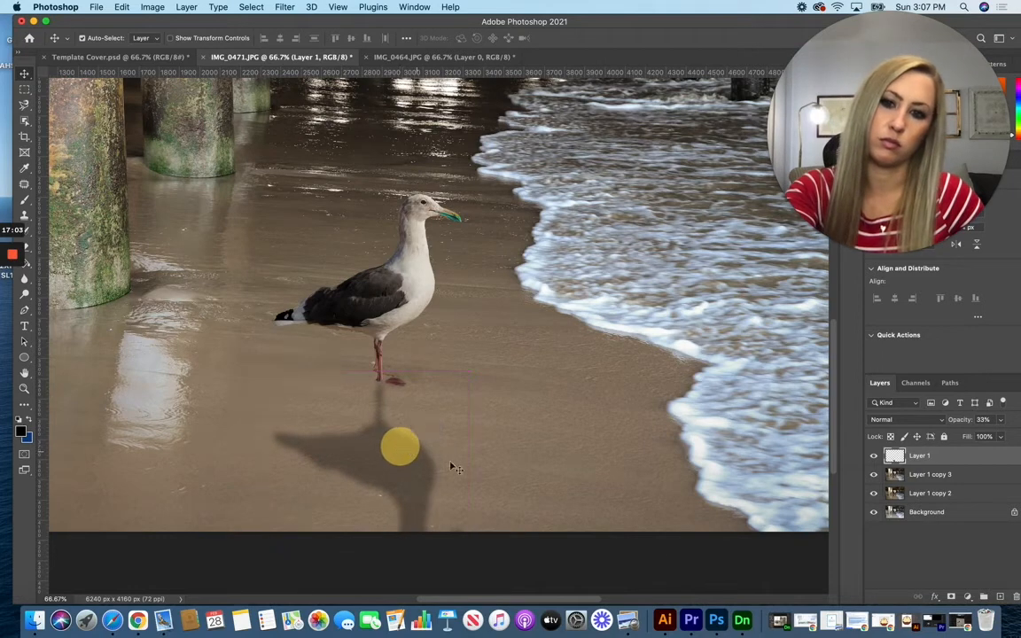
Add a layer mask to Layer 1 and fade the shadow's far end with an 800 px black brush at 25% opacity
left_click(952, 597)
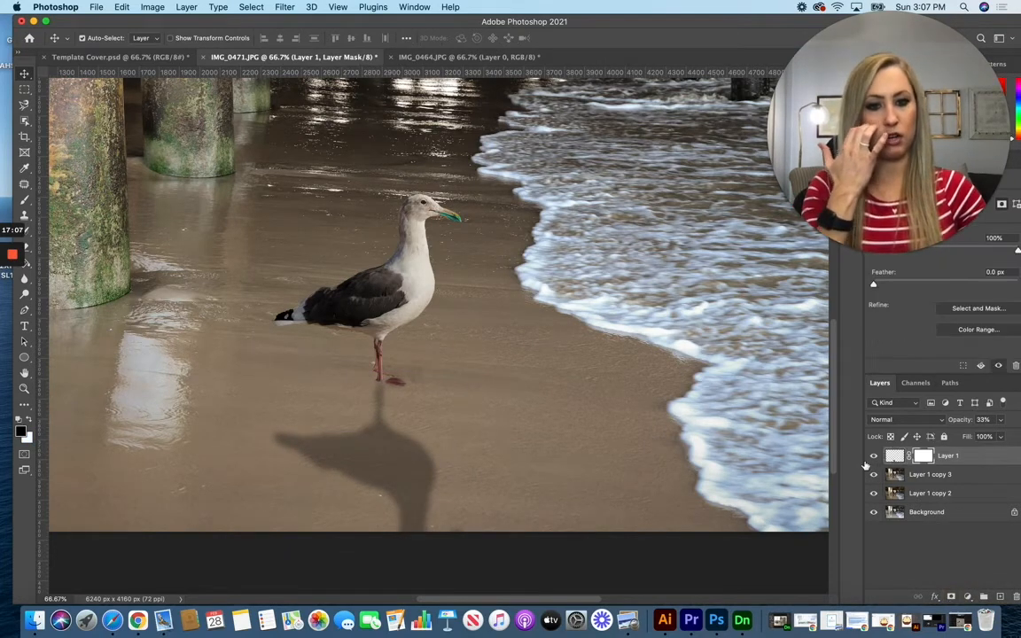
left_click(25, 201)
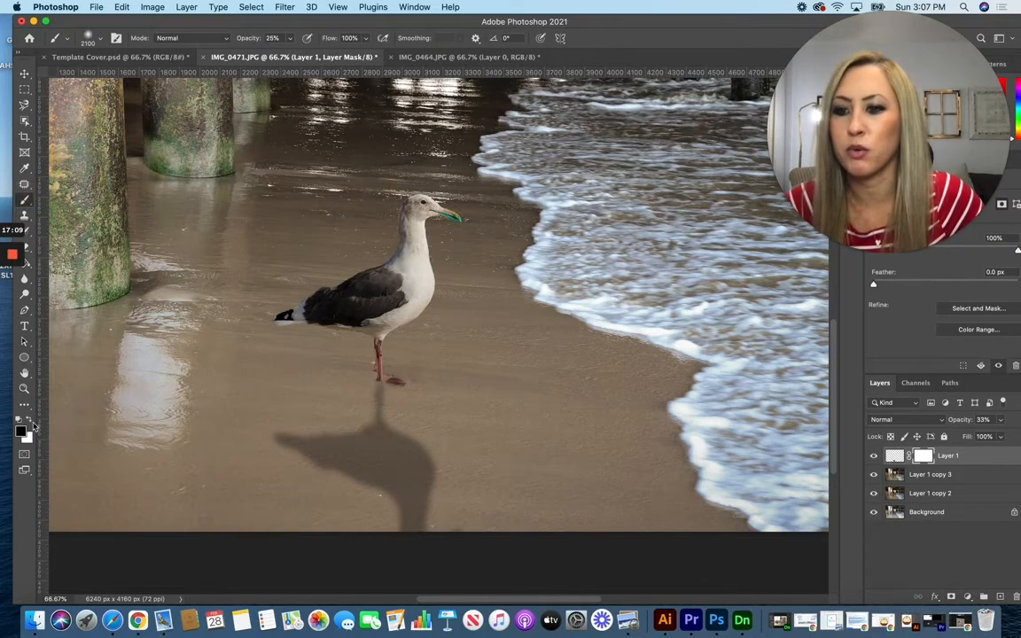
key("bracketleft")
key("bracketleft")
key("bracketleft")
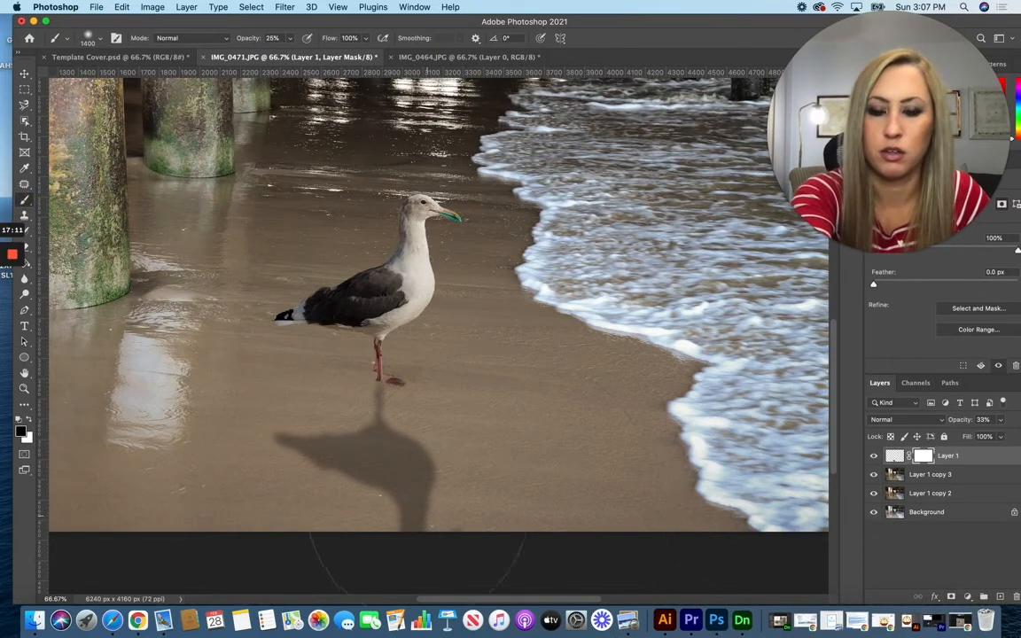
key("bracketleft")
key("bracketleft")
key("bracketleft")
key("bracketleft")
key("bracketleft")
key("bracketleft")
left_click_drag(443, 519, 355, 517)
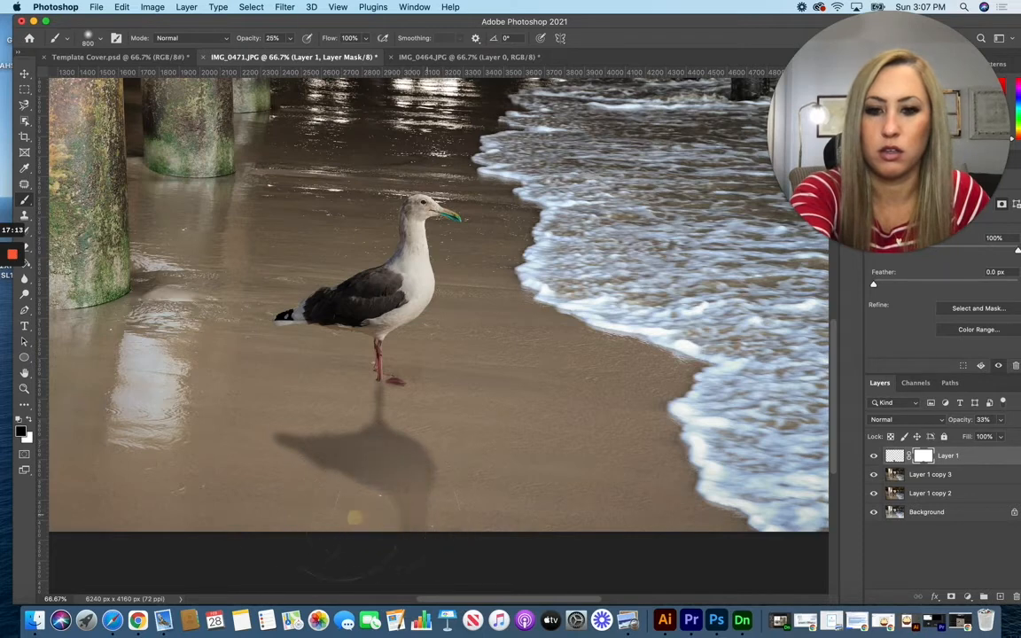
mouse_move(440, 525)
left_mouse_down()
mouse_move(474, 529)
mouse_move(369, 512)
left_mouse_up()
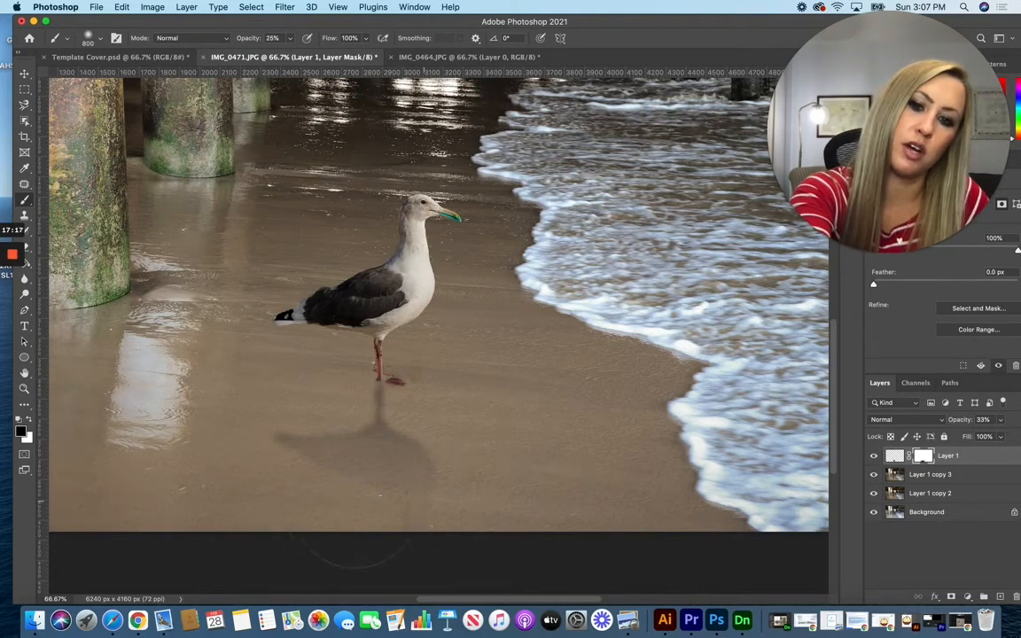
mouse_move(251, 484)
left_mouse_down()
mouse_move(377, 502)
mouse_move(333, 508)
left_mouse_up()
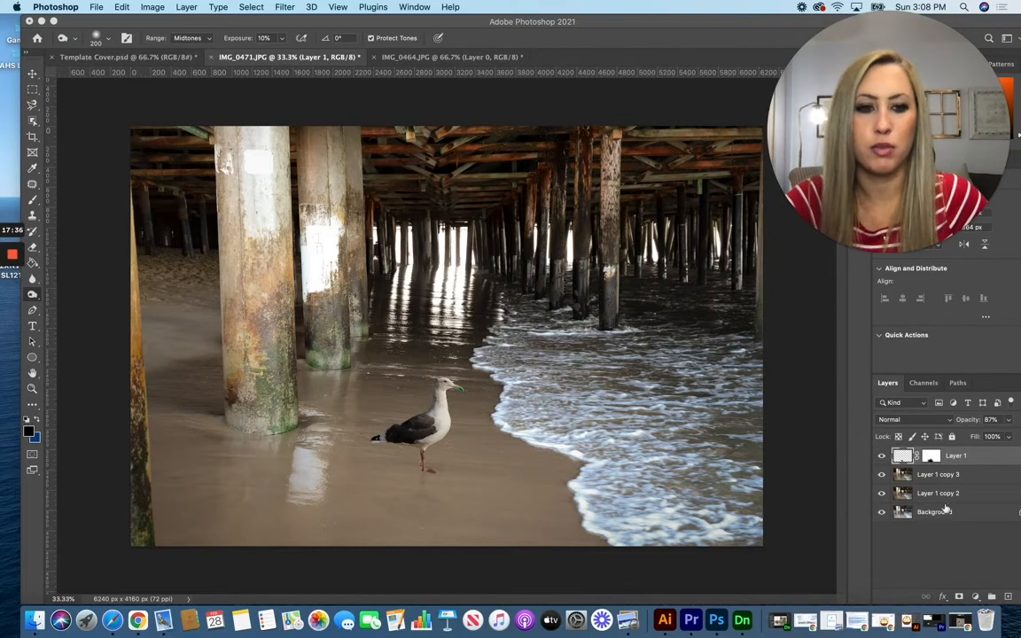
Add a new layer on top and choose brush 16 from the Free Sunshine Photoshop brush set at 2500 px
left_click(1008, 598)
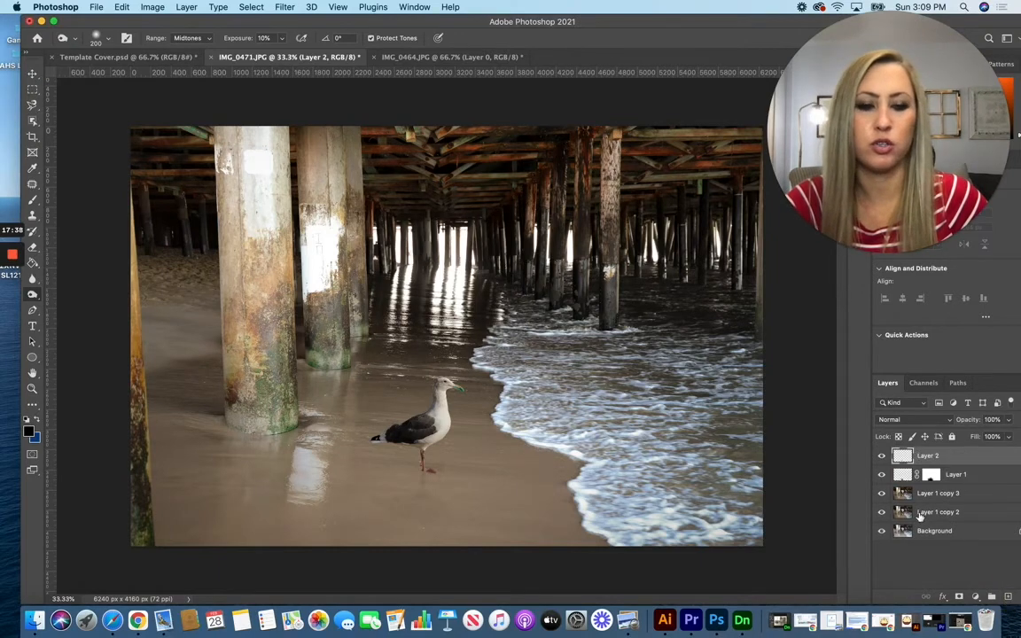
left_click(107, 39)
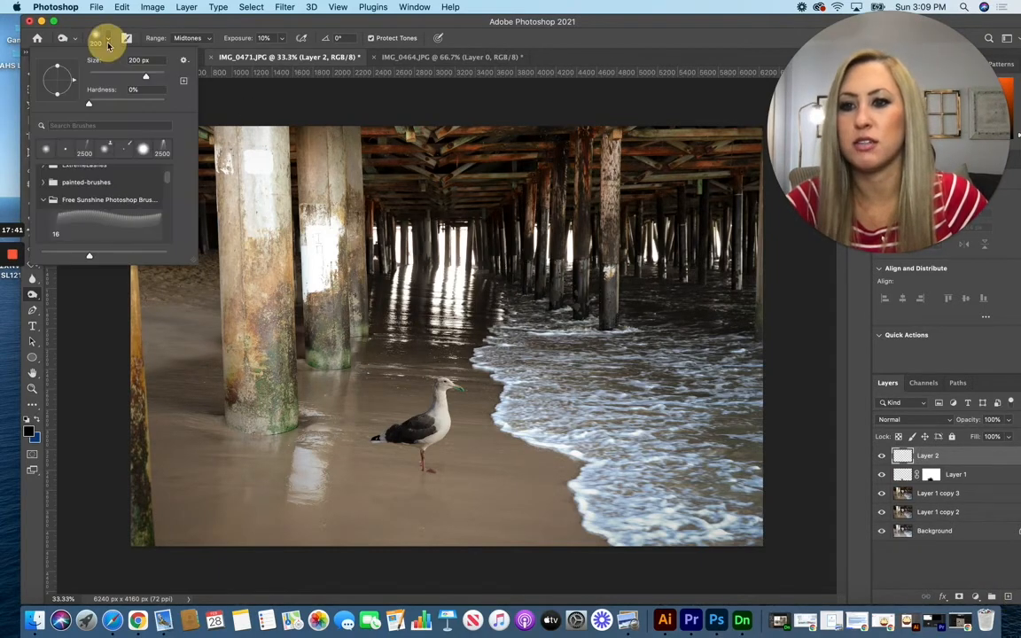
left_click(171, 183)
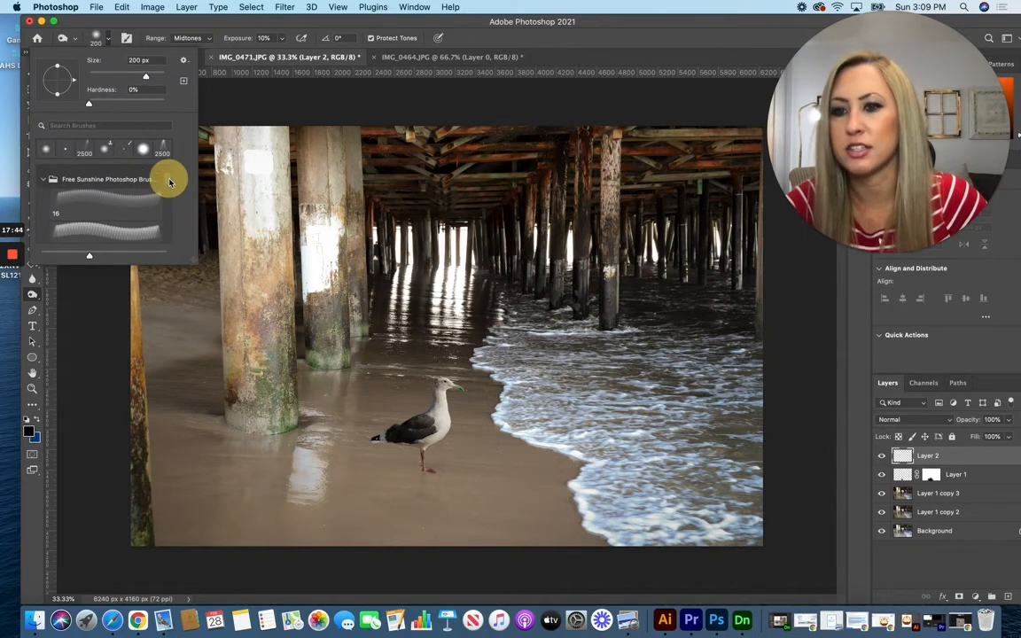
left_click(115, 190)
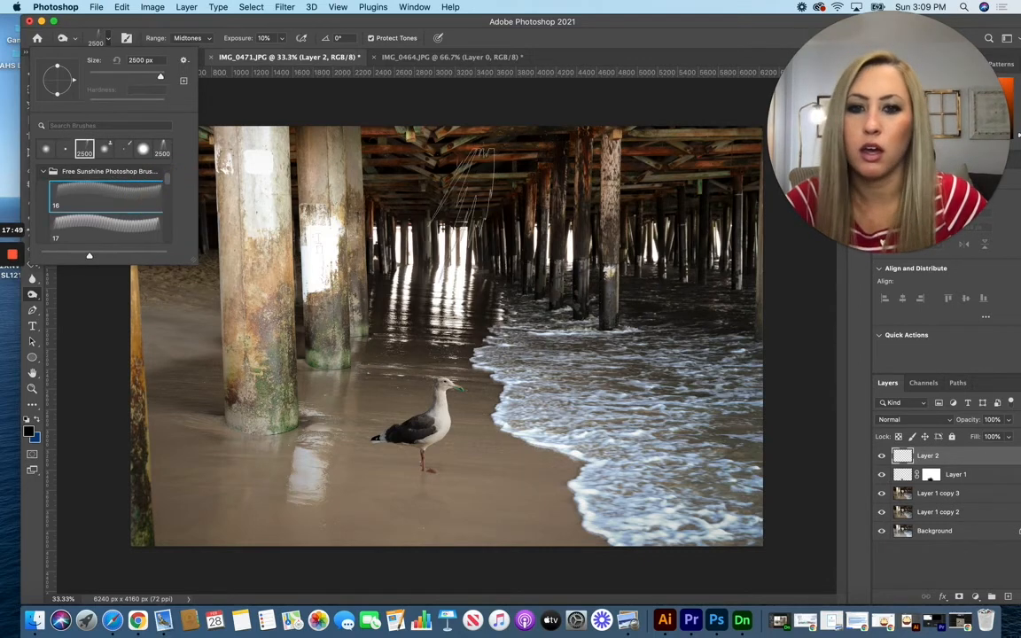
Set the foreground color to white and brush light rays on Layer 2 from the bright gap between the far pilings toward the seagull
left_click(29, 433)
left_click_drag(220, 273, 216, 250)
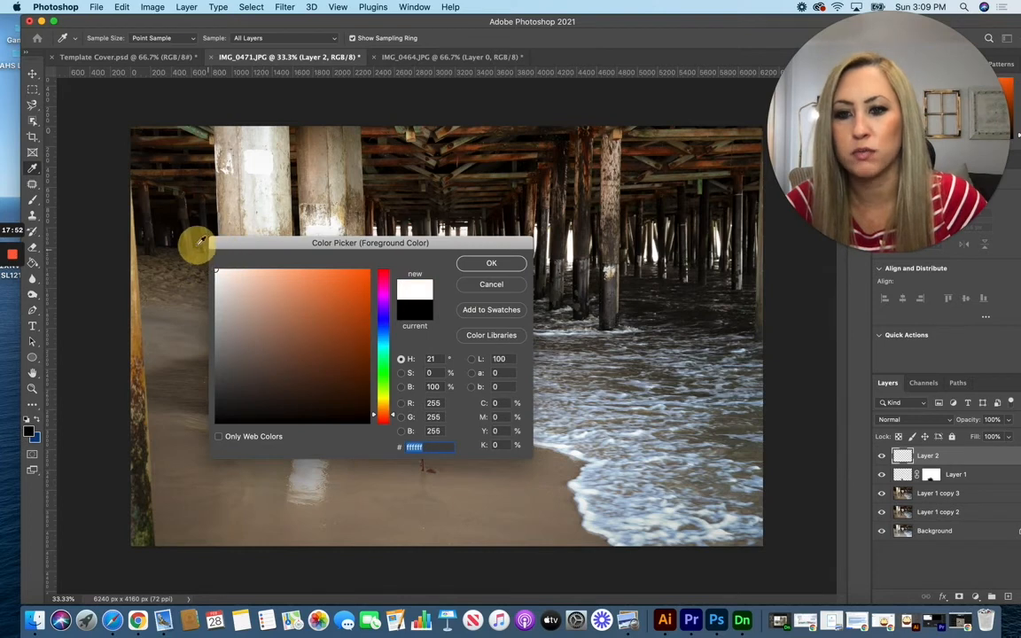
left_click(491, 264)
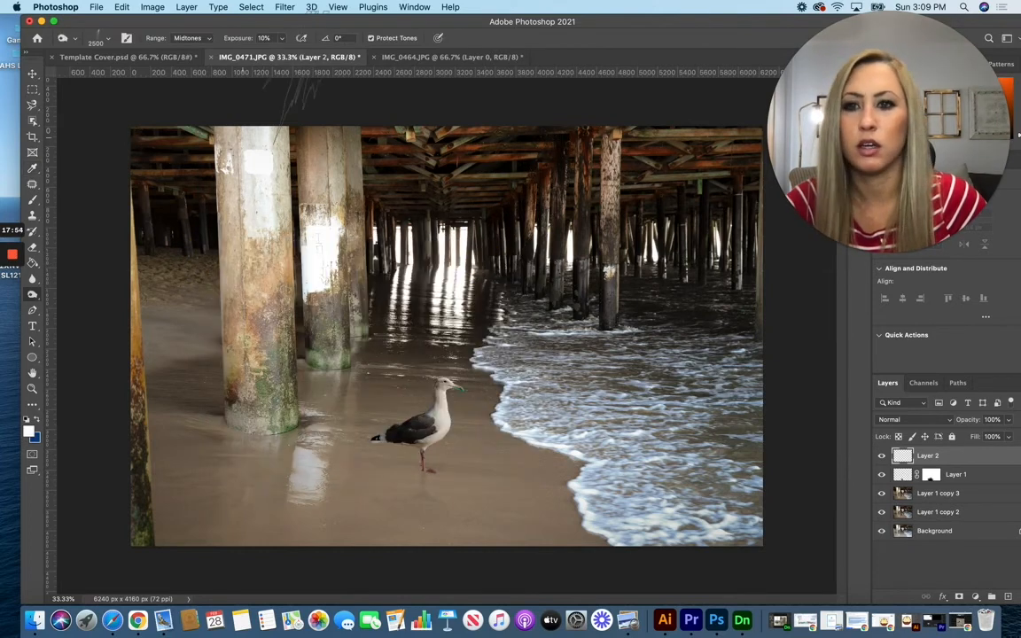
left_click(285, 39)
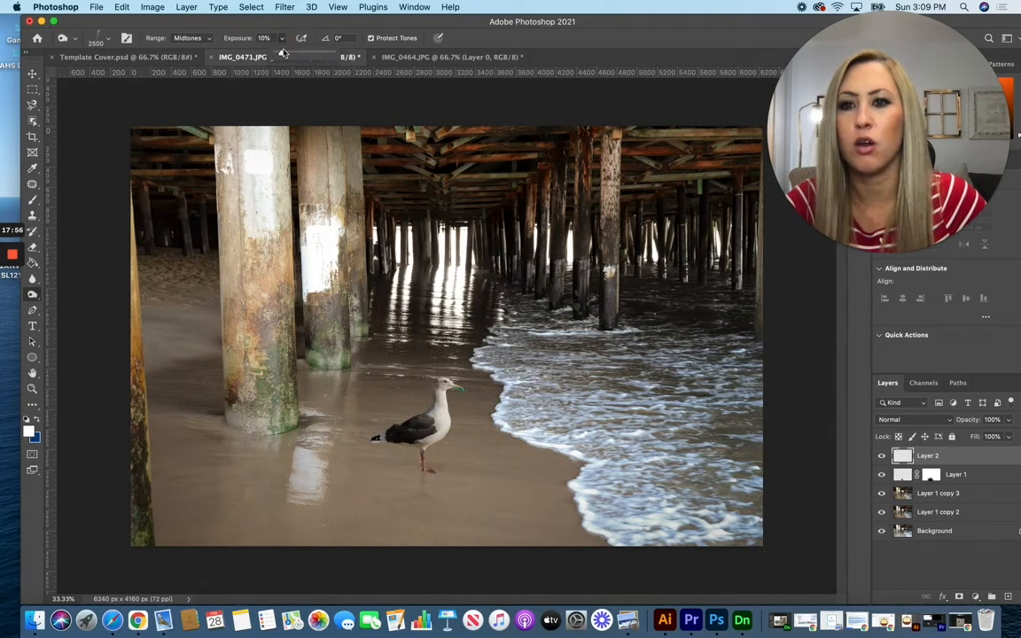
left_click_drag(290, 55, 342, 57)
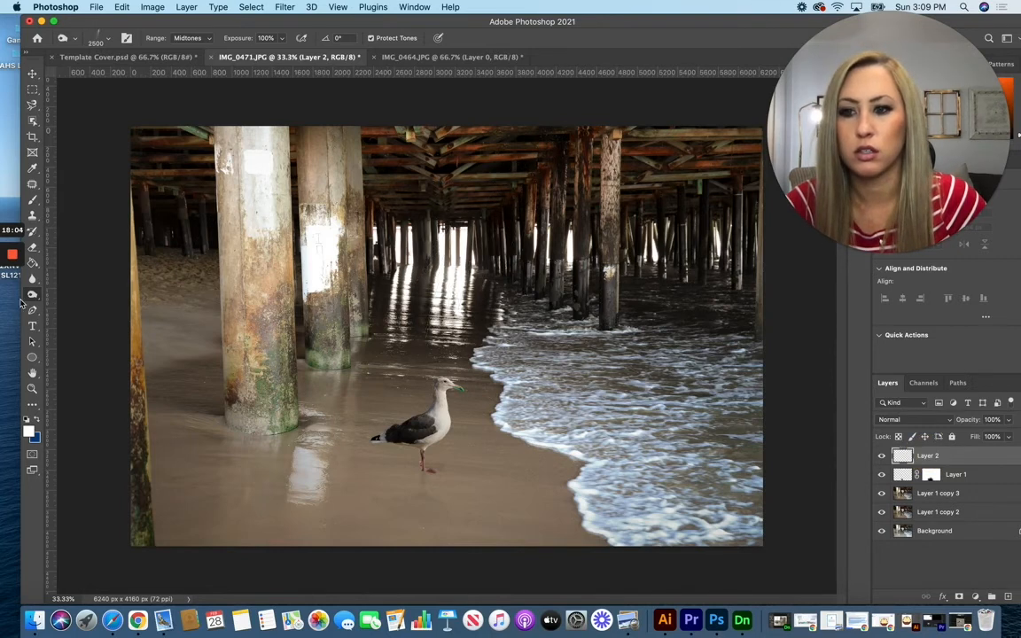
key("b")
left_click_drag(413, 206, 383, 348)
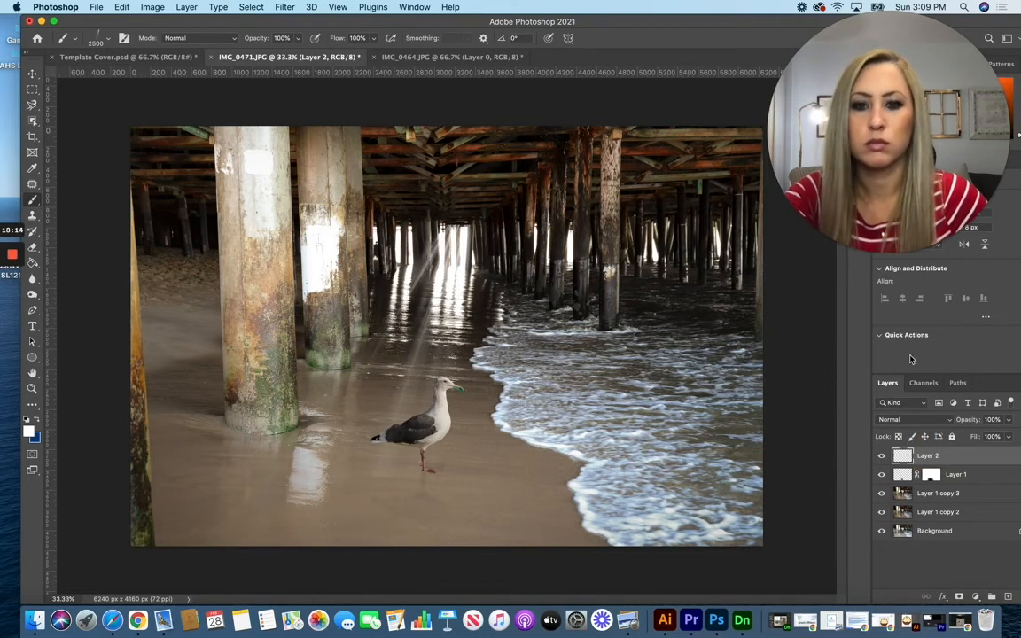
Scale the light rays on Layer 2 to 98.82% and fit their upper end to the bright gap between the pilings
left_click(33, 75)
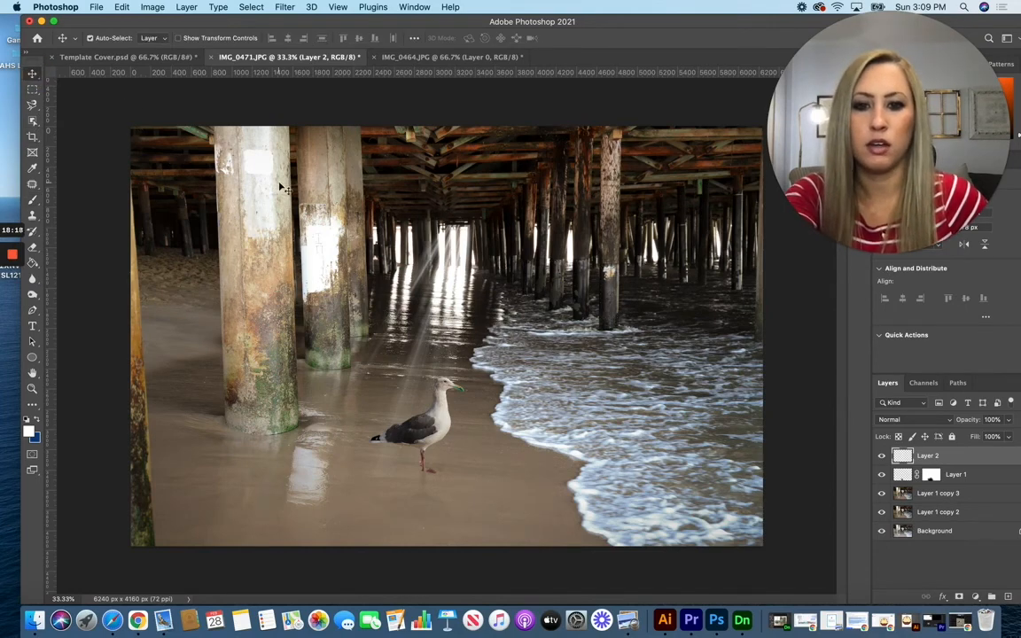
left_click(95, 13)
mouse_move(121, 7)
mouse_move(159, 288)
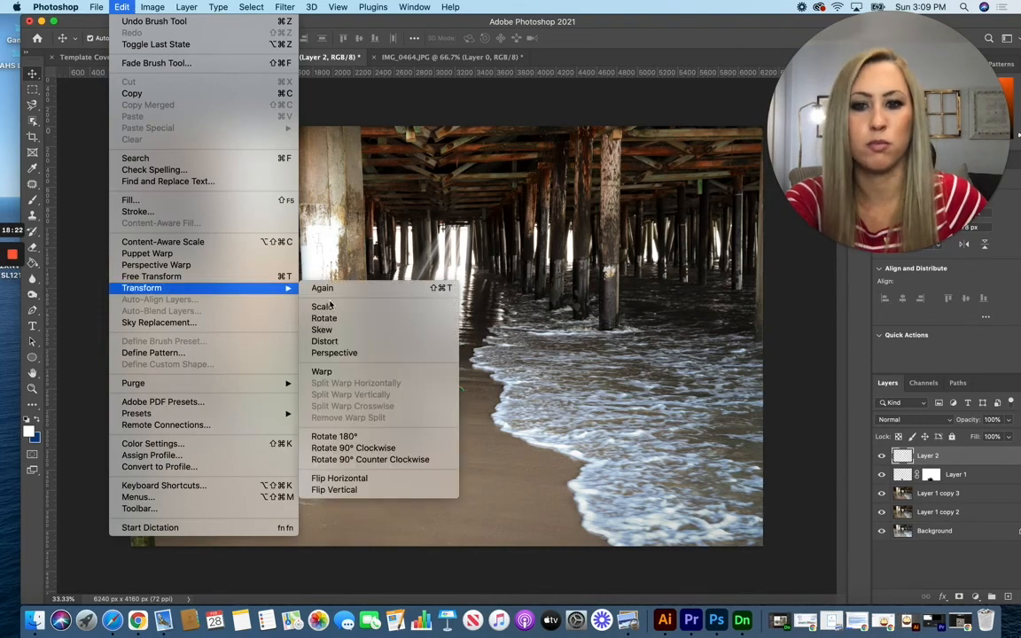
left_click(321, 307)
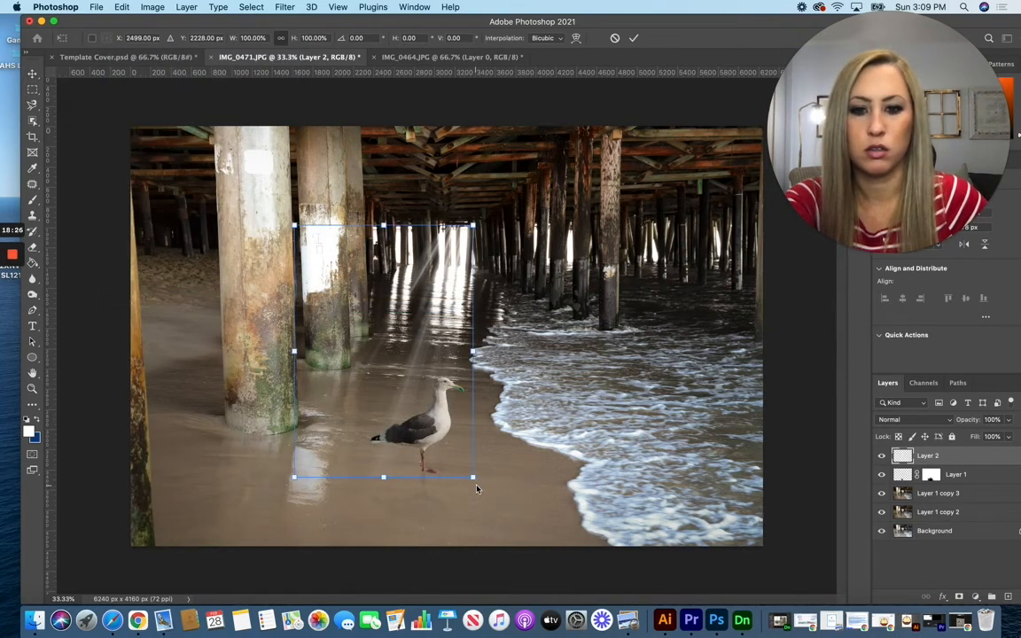
mouse_move(464, 224)
left_mouse_down()
mouse_move(497, 199)
mouse_move(485, 239)
mouse_move(470, 228)
left_mouse_up()
left_click_drag(452, 279, 462, 249)
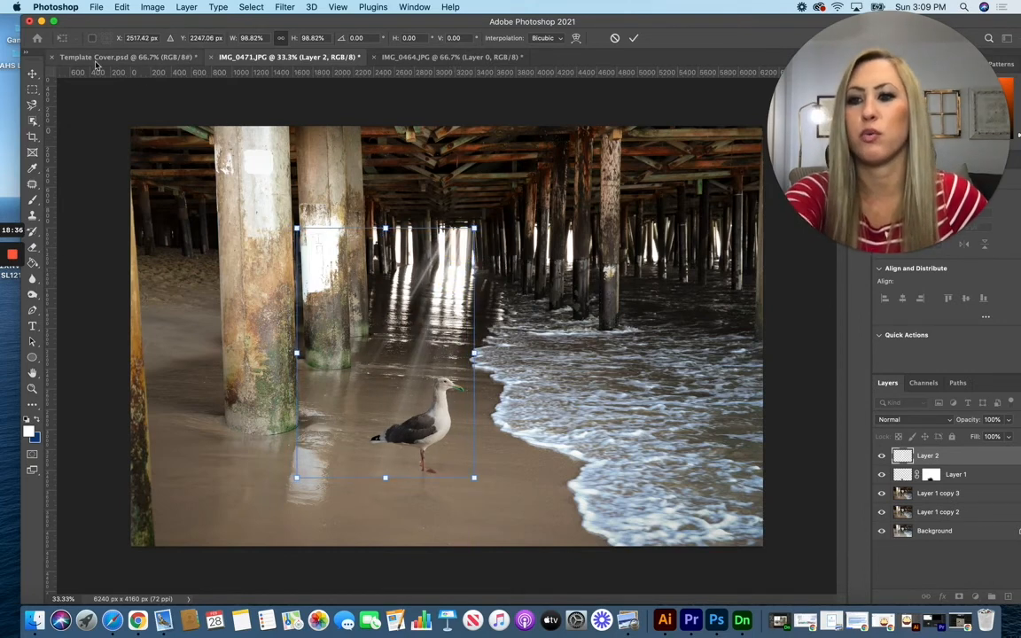
key("Return")
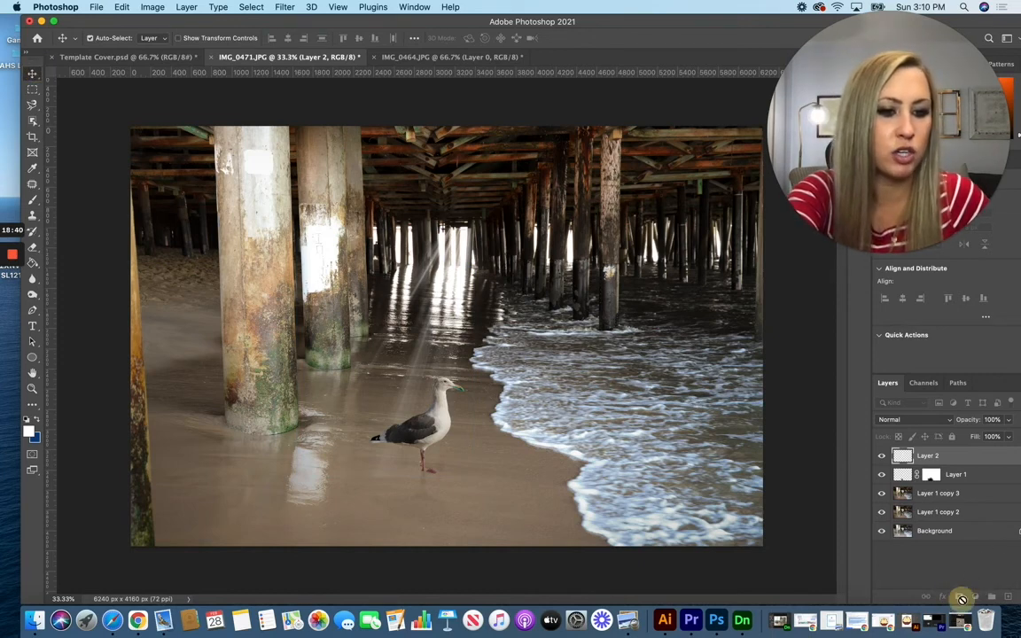
Add a layer mask to Layer 2 and set up a soft round brush at 1000 px, 0% hardness and 19% opacity
left_click(942, 457)
left_click(960, 597)
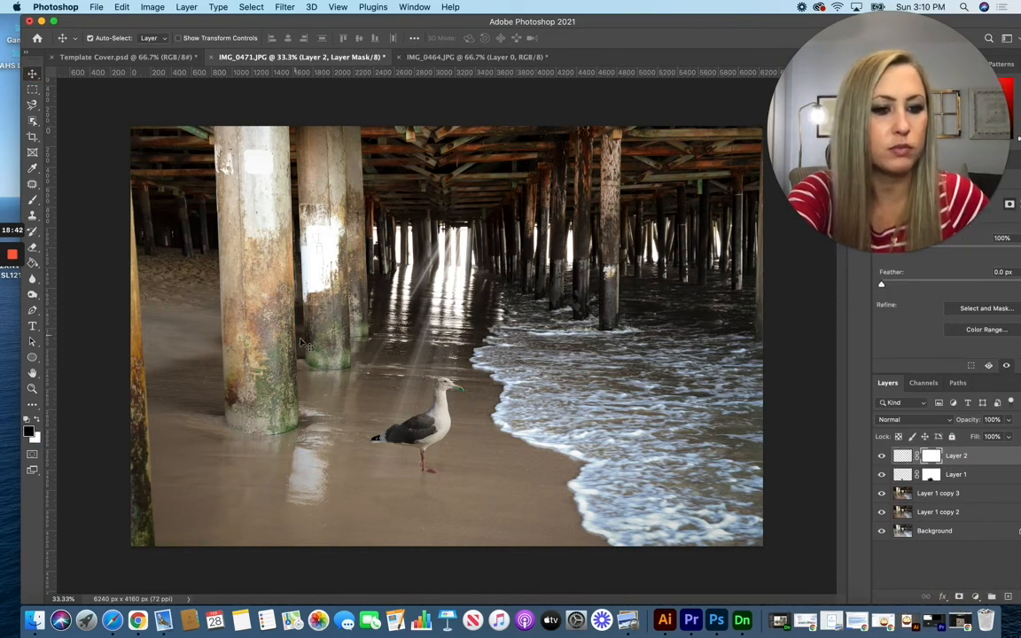
left_click(32, 202)
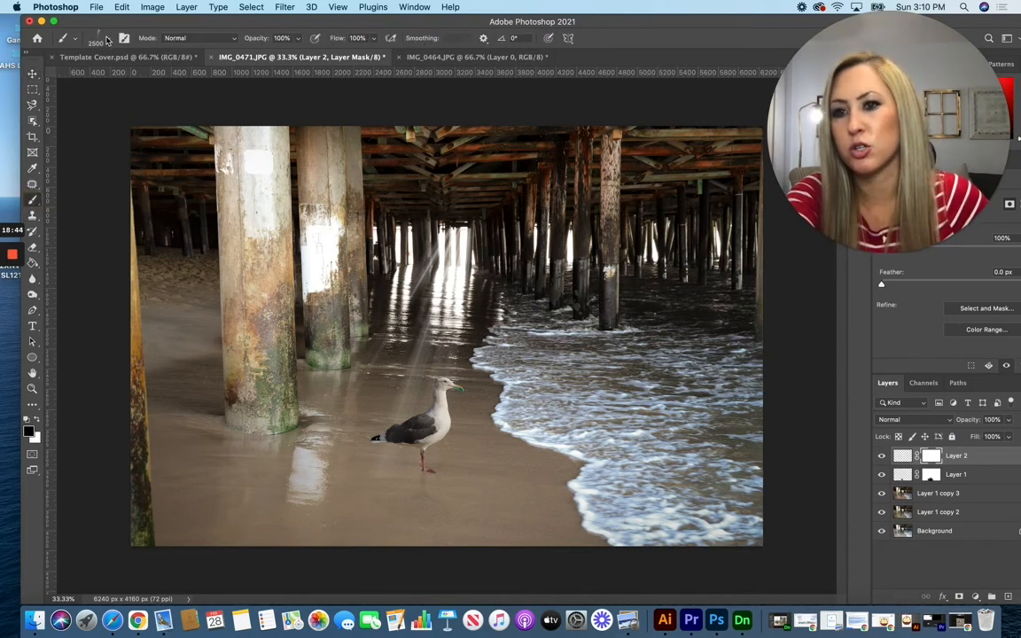
left_click(102, 38)
left_click(64, 153)
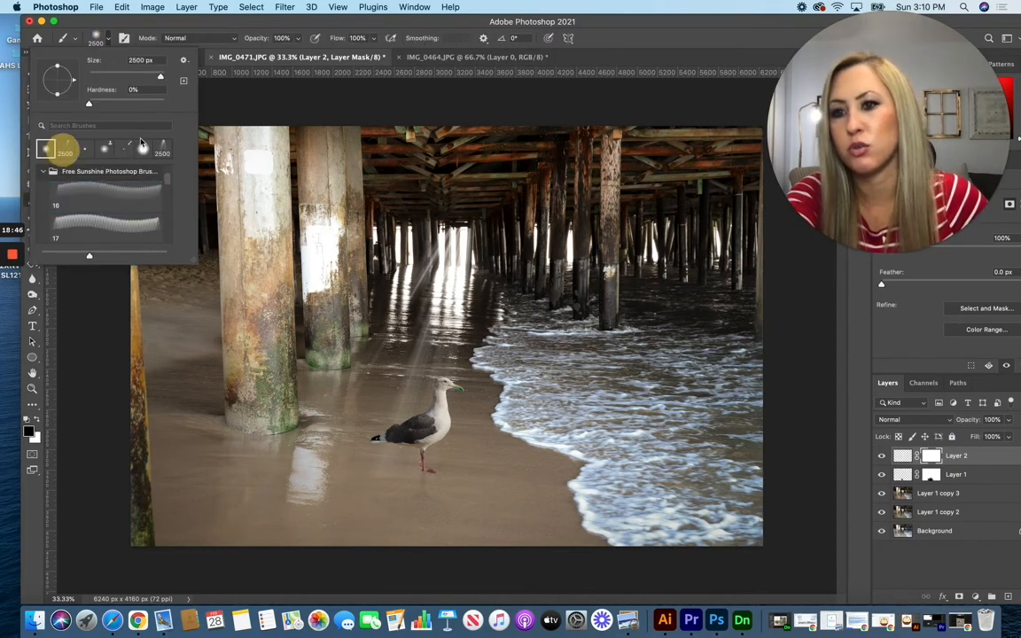
left_click(142, 25)
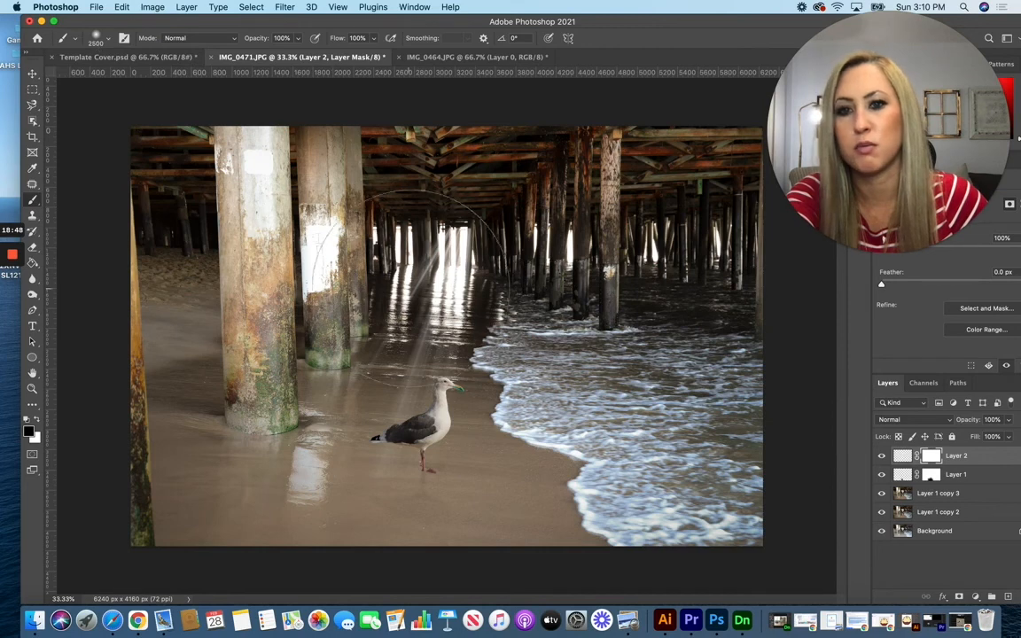
left_click(300, 38)
left_click_drag(254, 55, 253, 55)
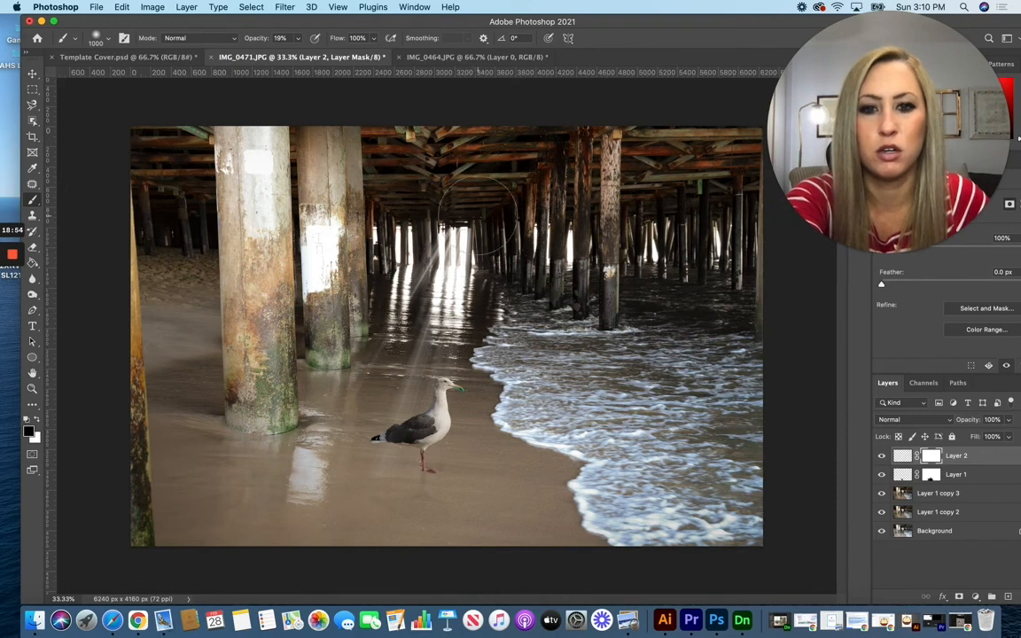
Paint black on Layer 2's mask to soften the light rays near the pilings and fade their lower end above the seagull
mouse_move(485, 217)
left_mouse_down()
mouse_move(465, 198)
mouse_move(448, 208)
mouse_move(495, 199)
mouse_move(461, 207)
mouse_move(495, 225)
mouse_move(500, 275)
mouse_move(500, 251)
mouse_move(420, 222)
mouse_move(515, 225)
mouse_move(501, 253)
left_mouse_up()
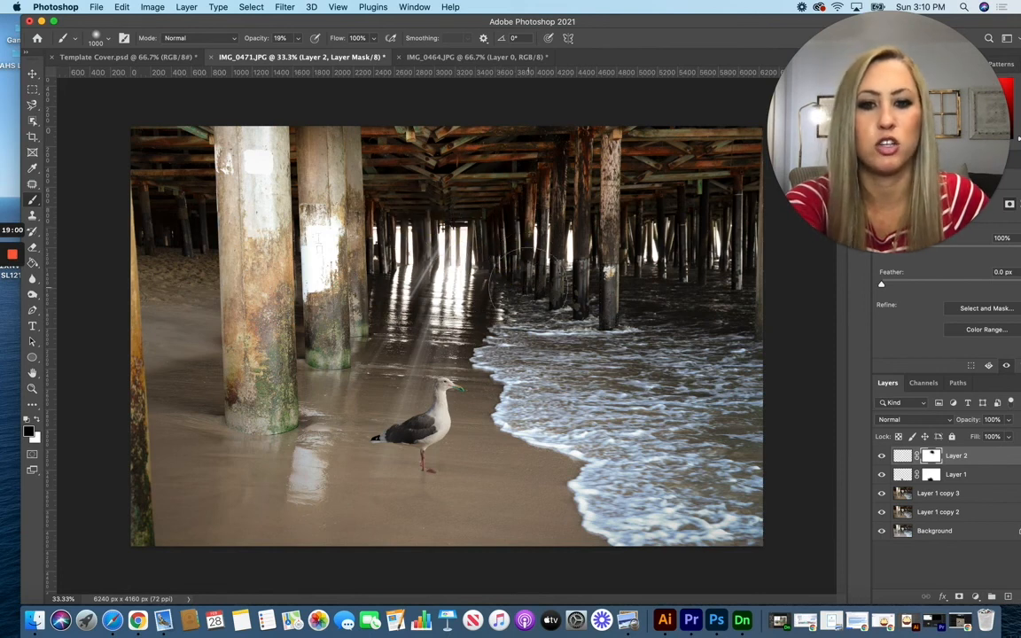
mouse_move(417, 399)
left_mouse_down()
mouse_move(430, 421)
mouse_move(381, 479)
mouse_move(430, 383)
mouse_move(426, 361)
mouse_move(455, 349)
mouse_move(481, 381)
left_mouse_up()
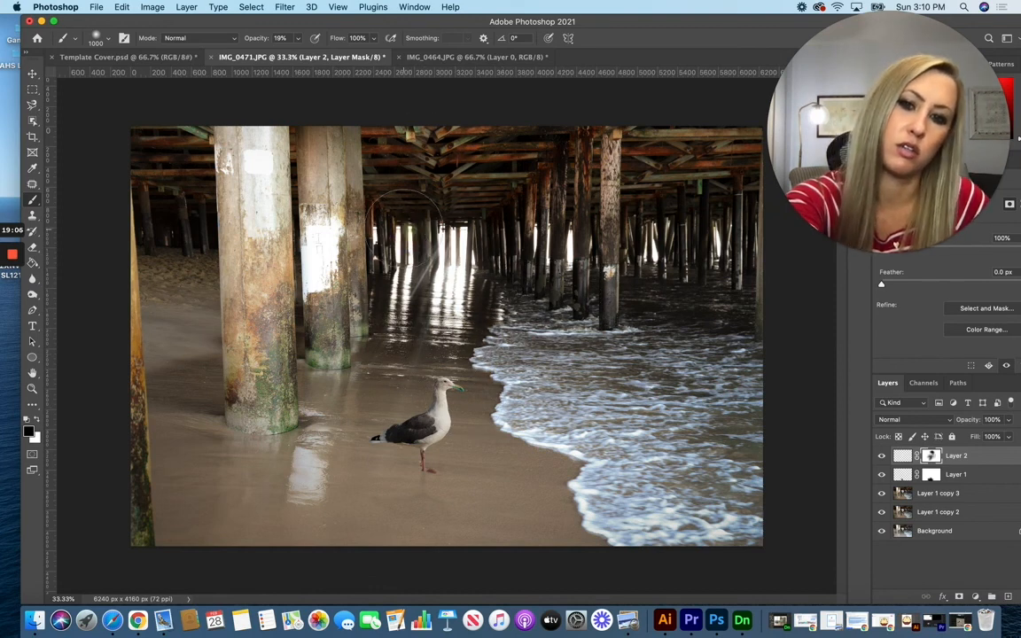
mouse_move(448, 336)
left_mouse_down()
mouse_move(395, 421)
mouse_move(550, 399)
left_mouse_up()
mouse_move(497, 266)
left_mouse_down()
mouse_move(527, 296)
mouse_move(567, 306)
left_mouse_up()
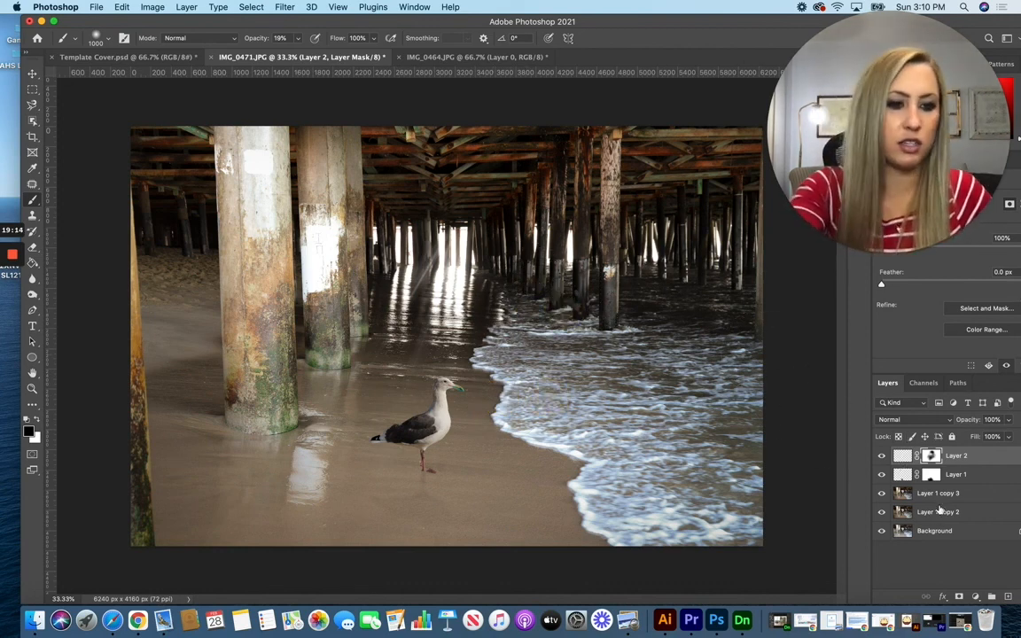
Merge all layers above the Background into one and toggle the merged layer's visibility to compare before and after
left_click(940, 514, "shift")
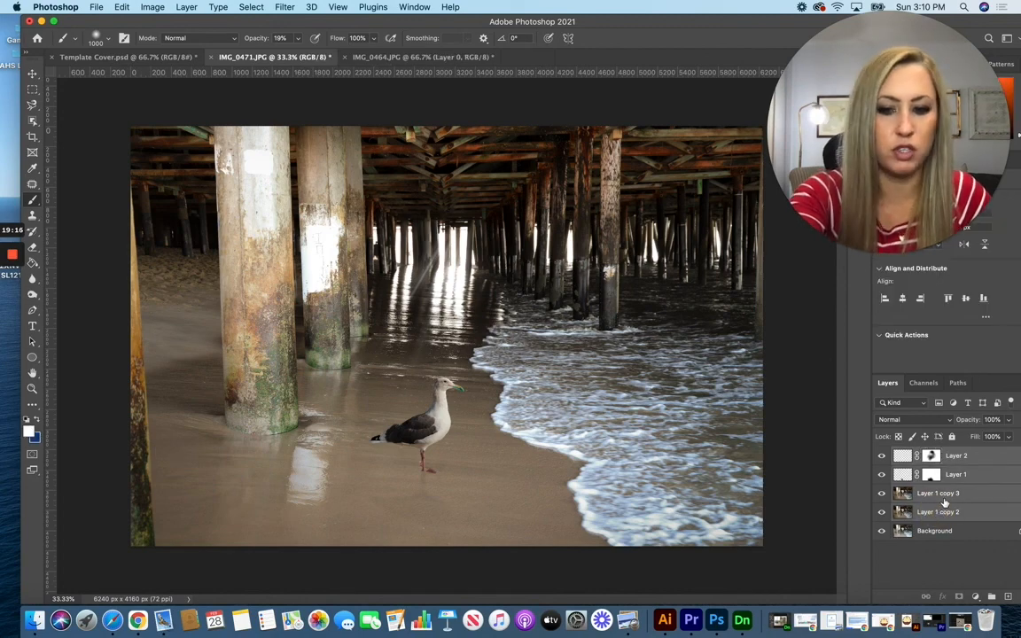
key("super+e")
left_click(882, 456)
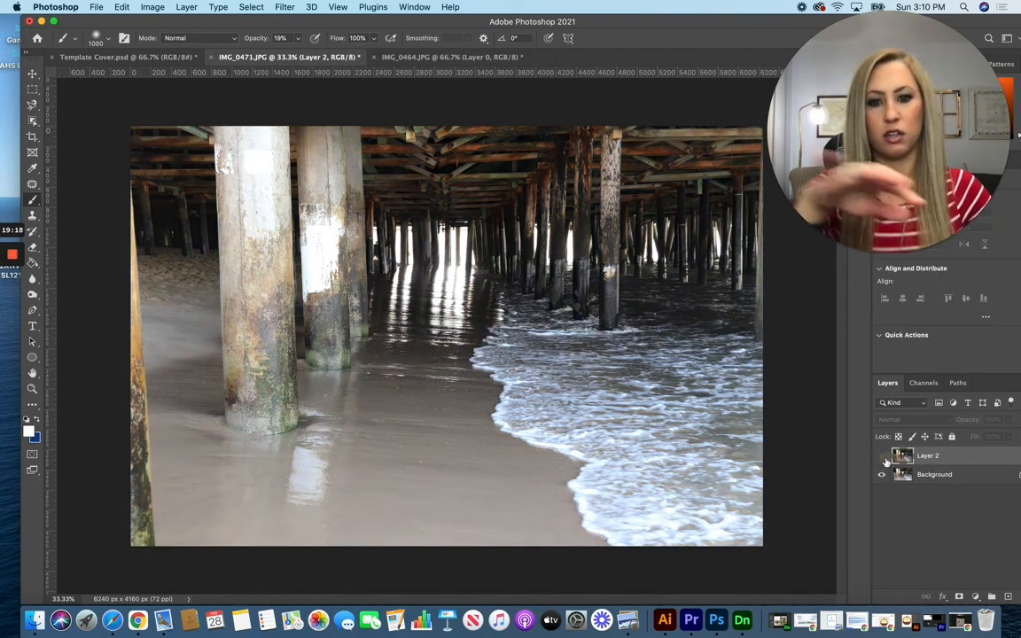
left_click(882, 457)
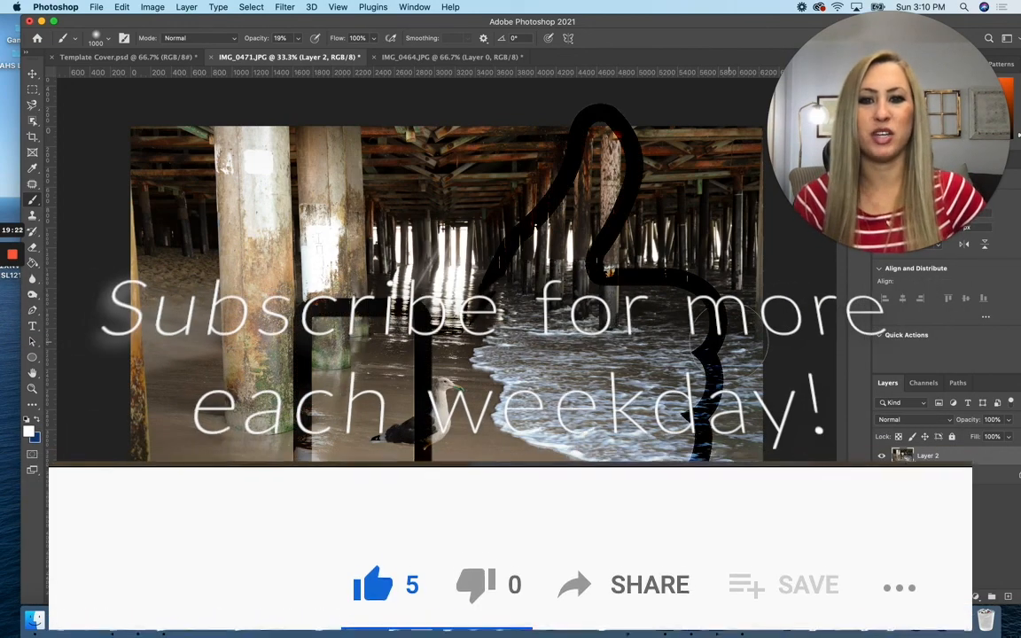
mouse_move(13, 257)
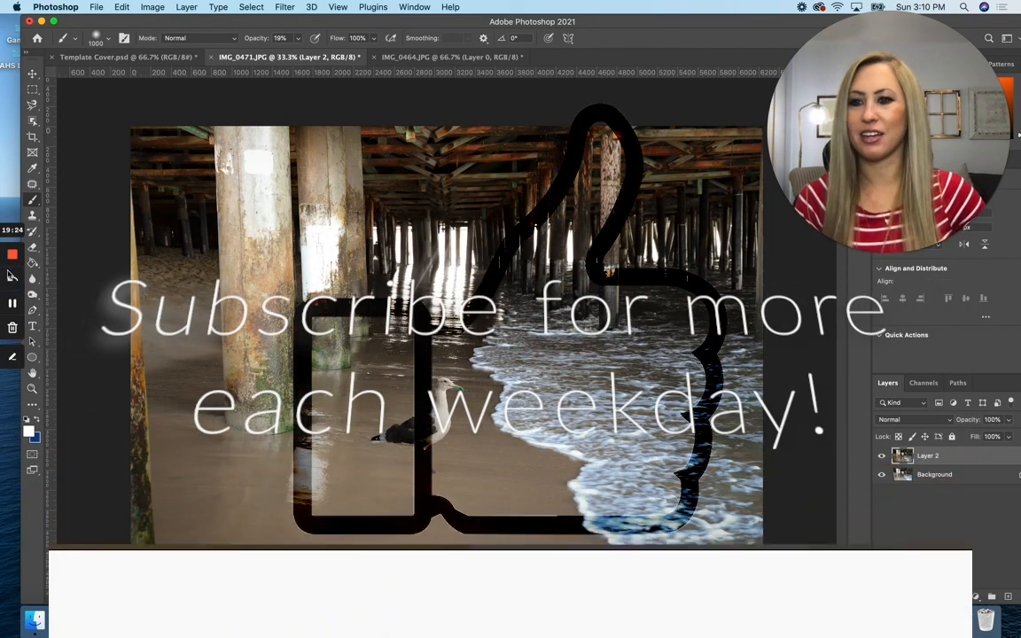